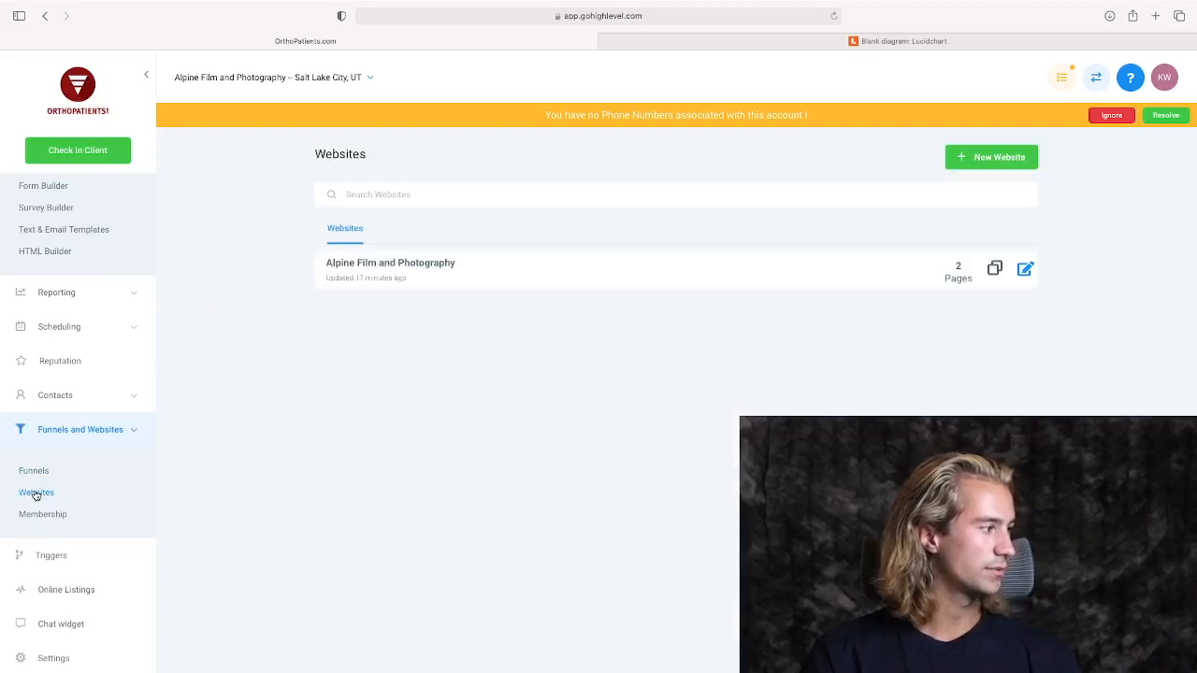
Preview the Alpine Film and Photography website's Good Experience page, test its review button, and close the preview.
{"action": "left_click", "coordinate": [410, 269]}
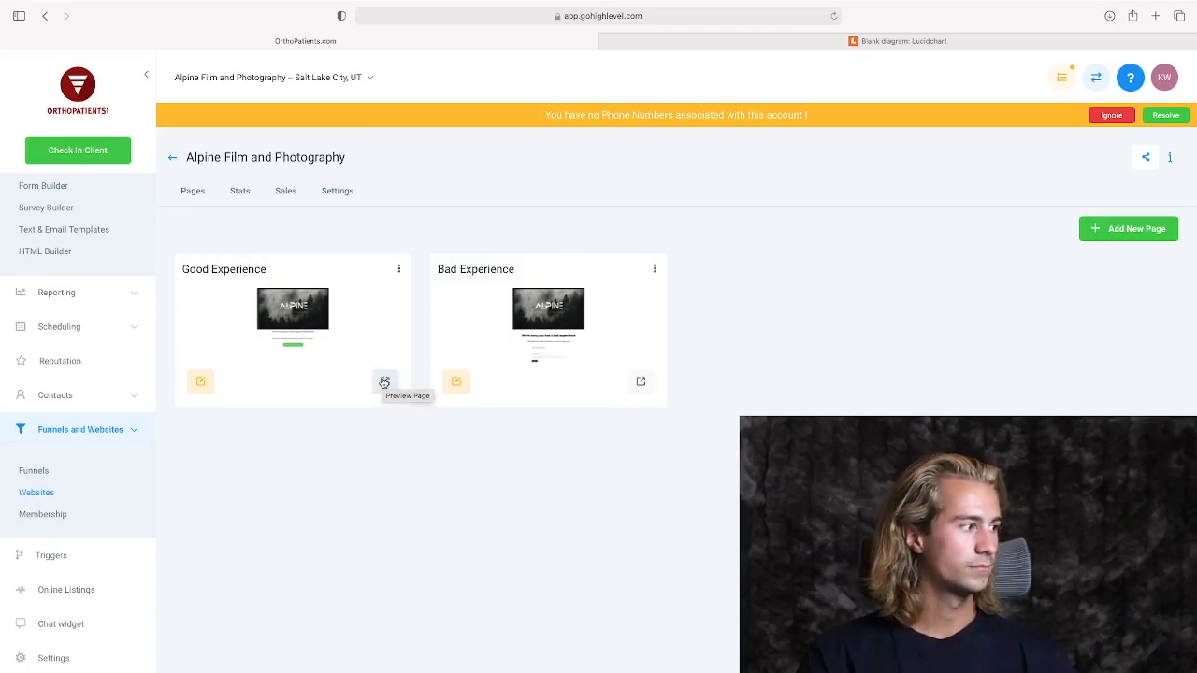
{"action": "left_click", "coordinate": [383, 382]}
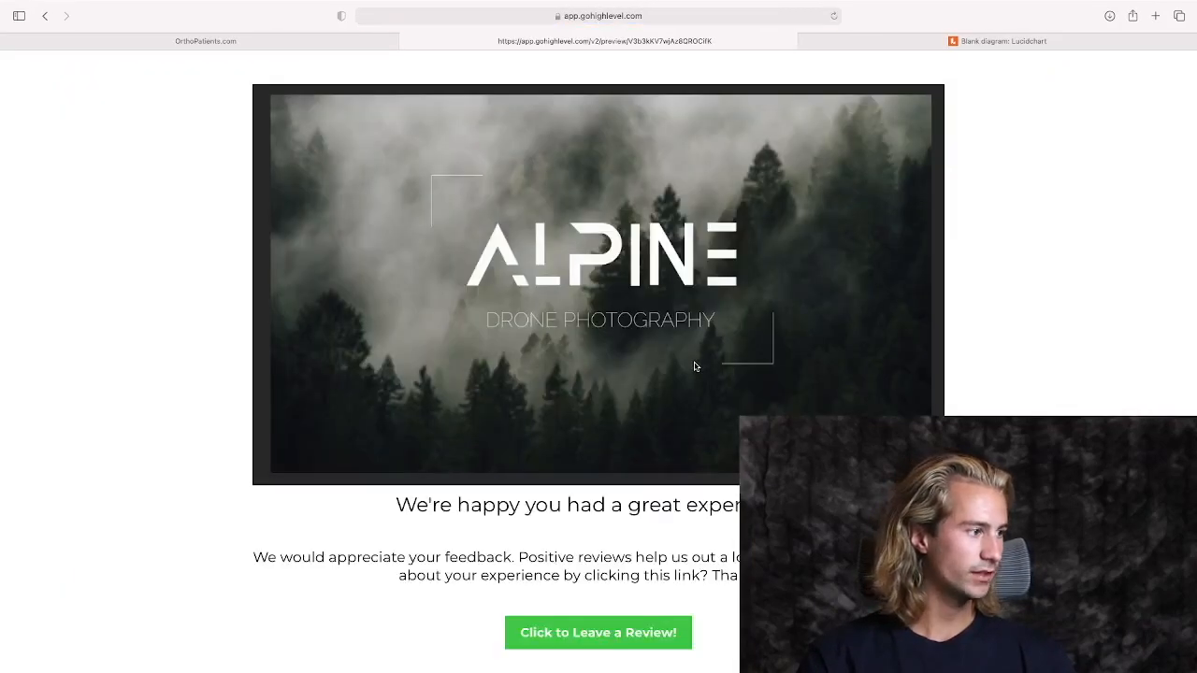
{"action": "scroll", "coordinate": [694, 366], "scroll_direction": "down", "scroll_amount": 1}
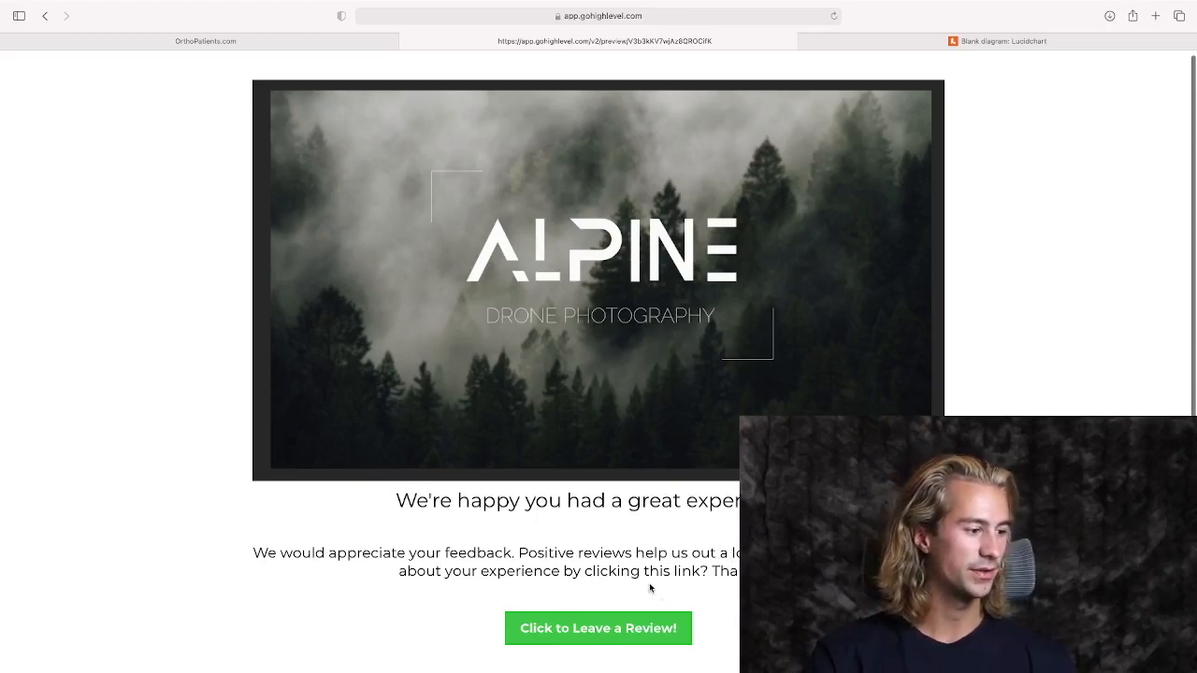
{"action": "left_click", "coordinate": [611, 628]}
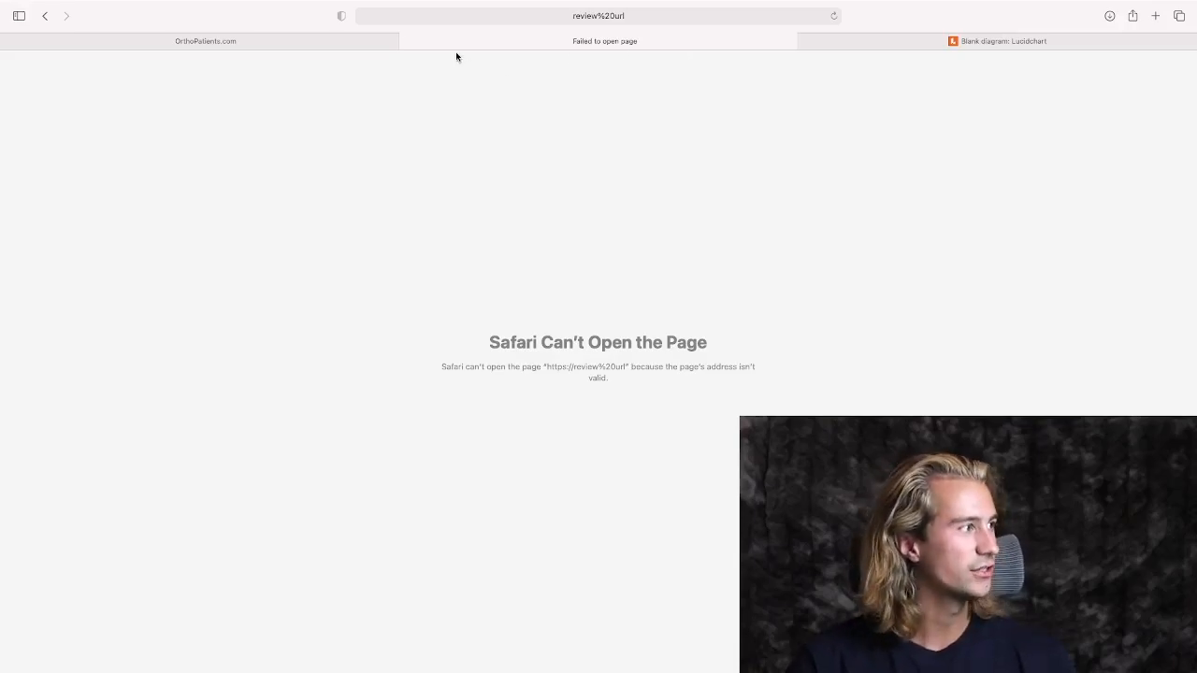
{"action": "left_click", "coordinate": [405, 41]}
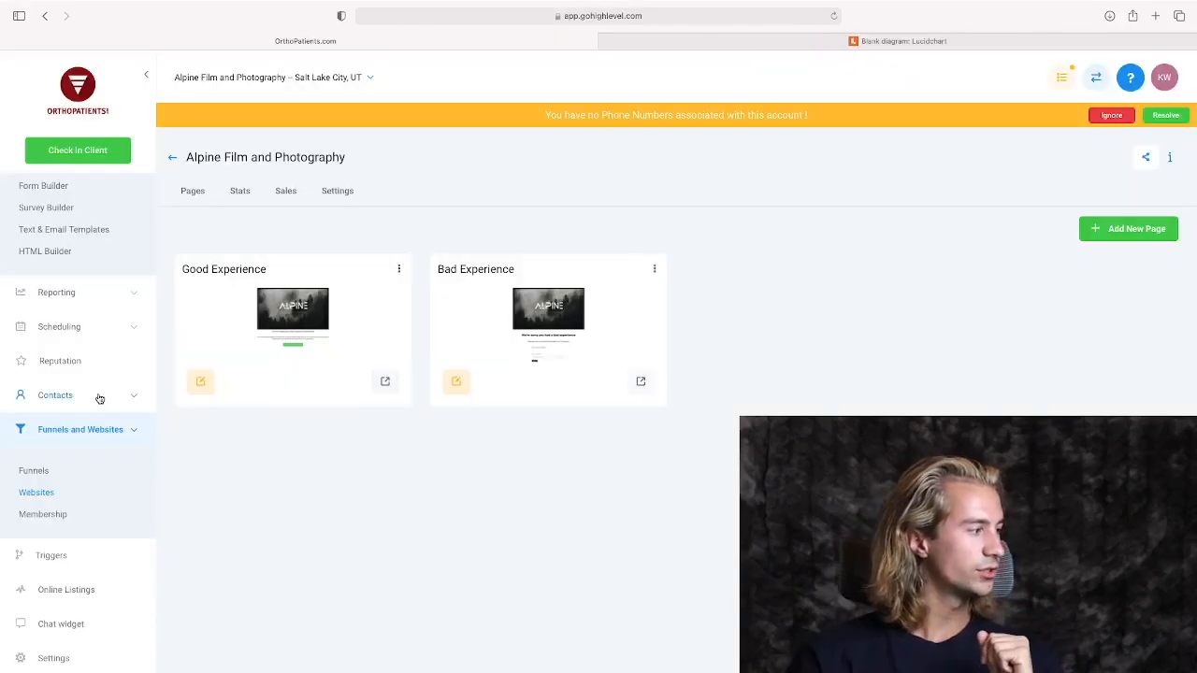
Try to generate a review link in the account's Reputation settings and dismiss the resulting dialog.
{"action": "scroll", "coordinate": [99, 397], "scroll_direction": "down", "scroll_amount": 1}
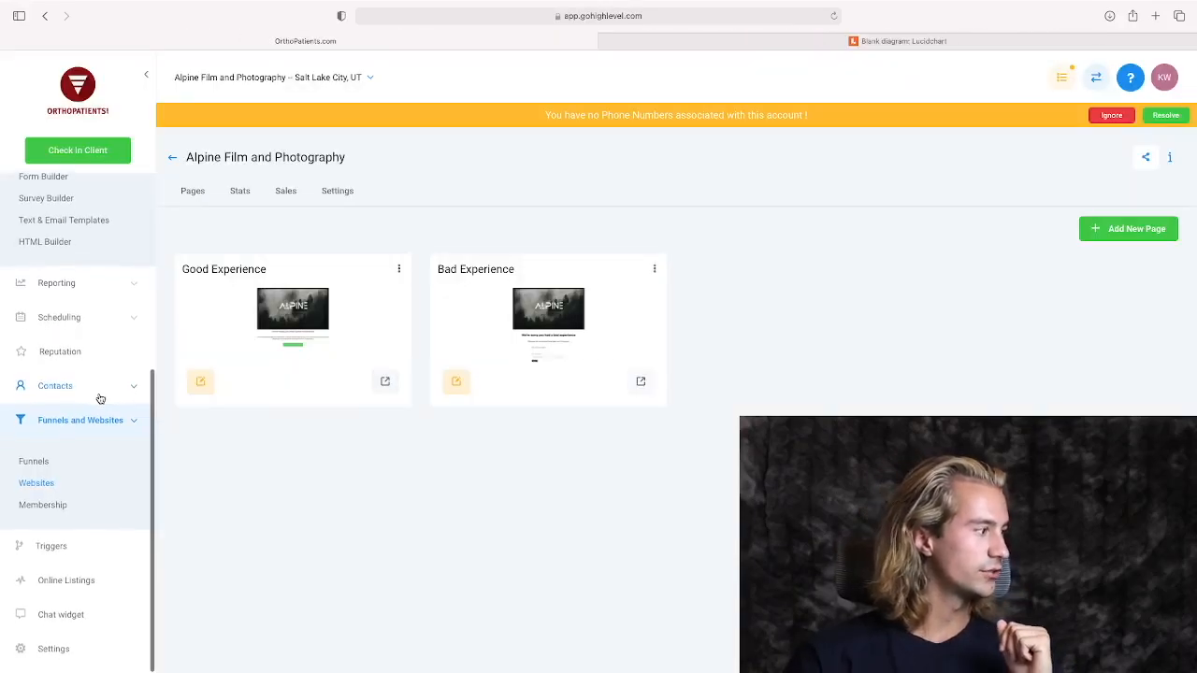
{"action": "left_click", "coordinate": [58, 656]}
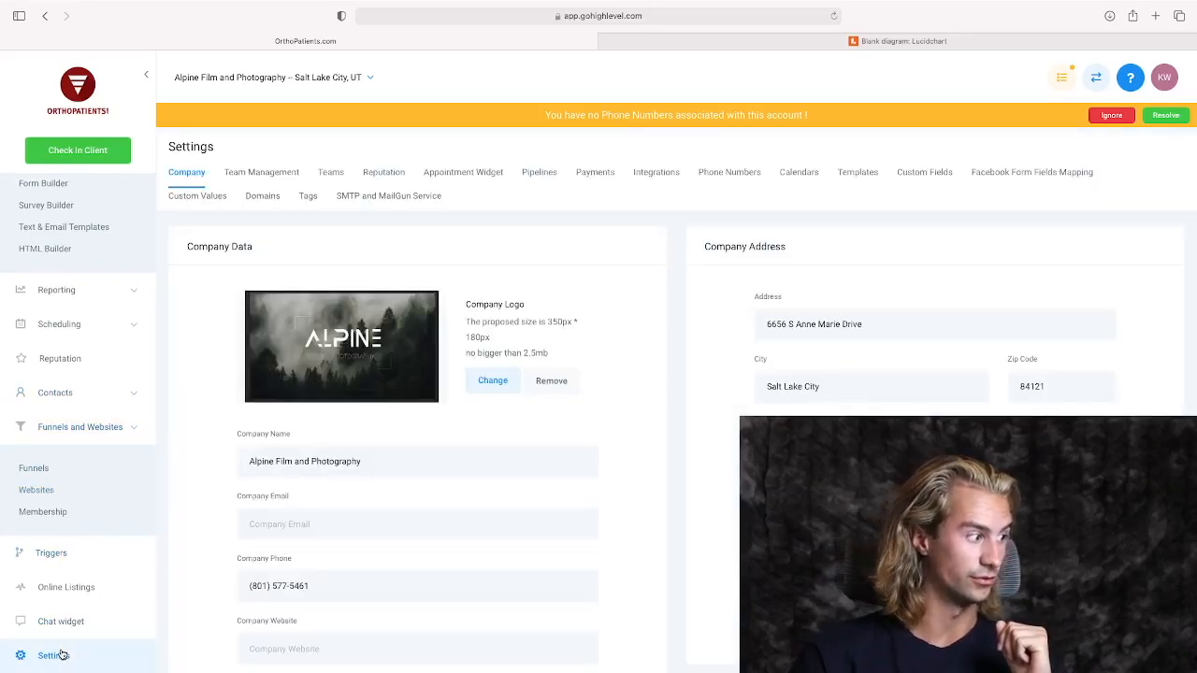
{"action": "left_click", "coordinate": [384, 178]}
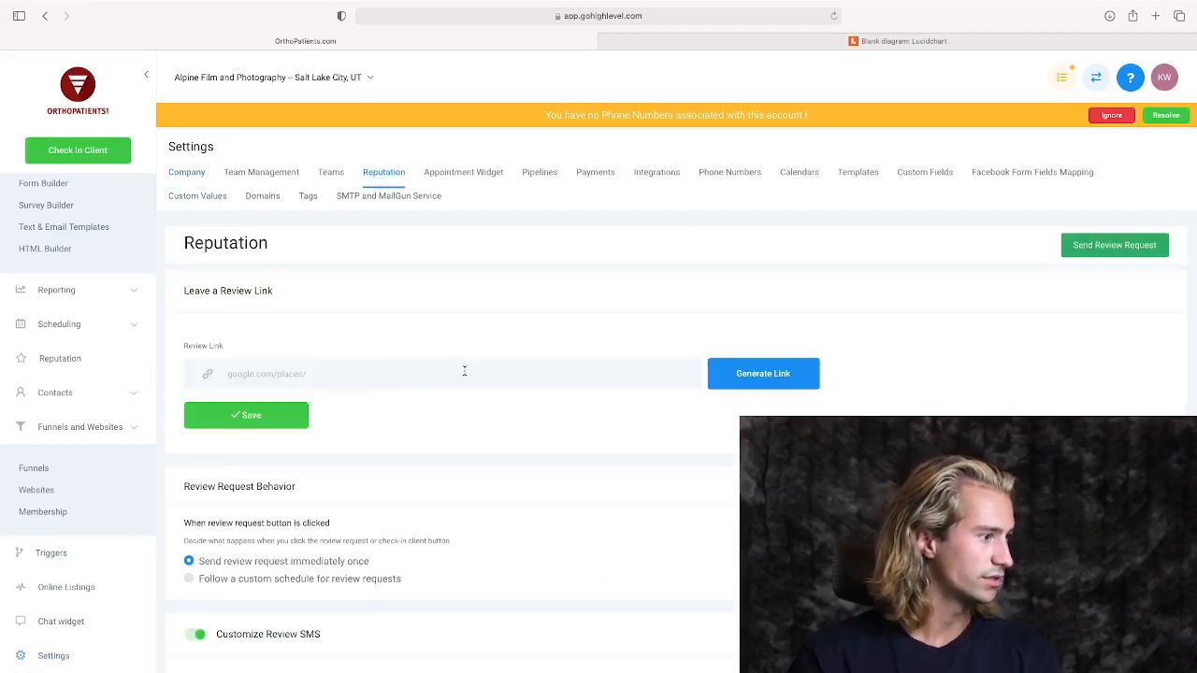
{"action": "left_click", "coordinate": [776, 383]}
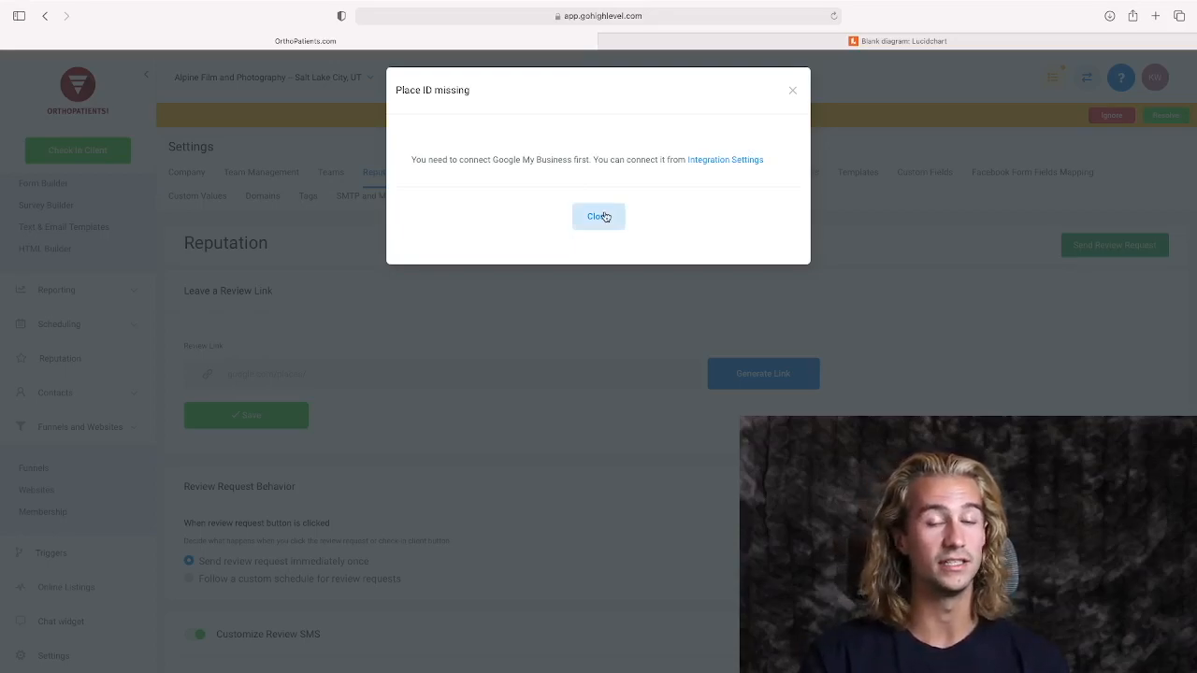
{"action": "left_click", "coordinate": [792, 94]}
Switch to the agency view, start adding an account, and open the Auto Dealers snapshot's setup guide.
{"action": "left_click", "coordinate": [1090, 77]}
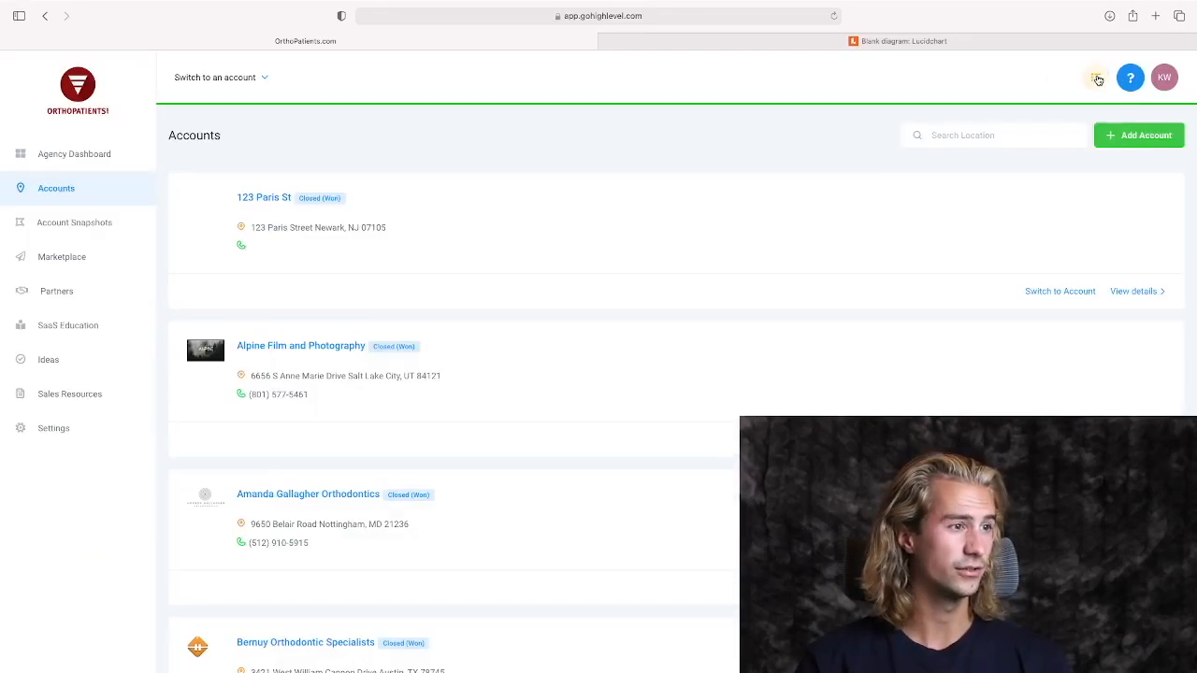
{"action": "left_click", "coordinate": [1132, 135]}
{"action": "mouse_move", "coordinate": [887, 258]}
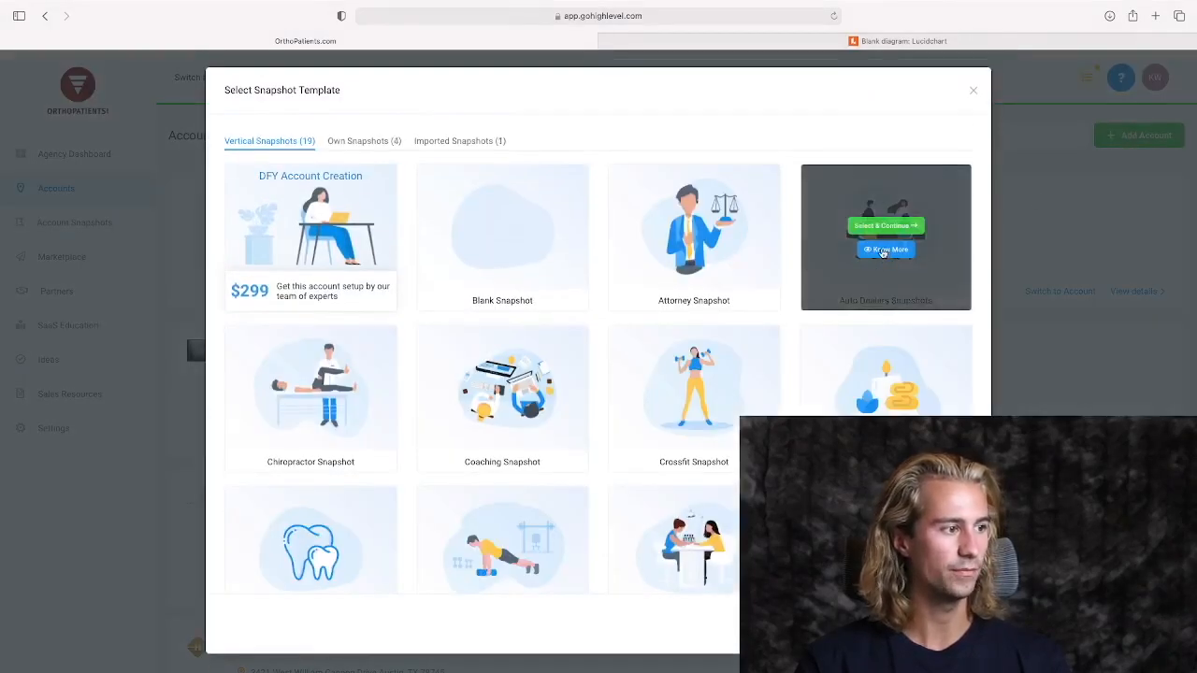
{"action": "left_click", "coordinate": [882, 251]}
{"action": "left_click", "coordinate": [401, 235]}
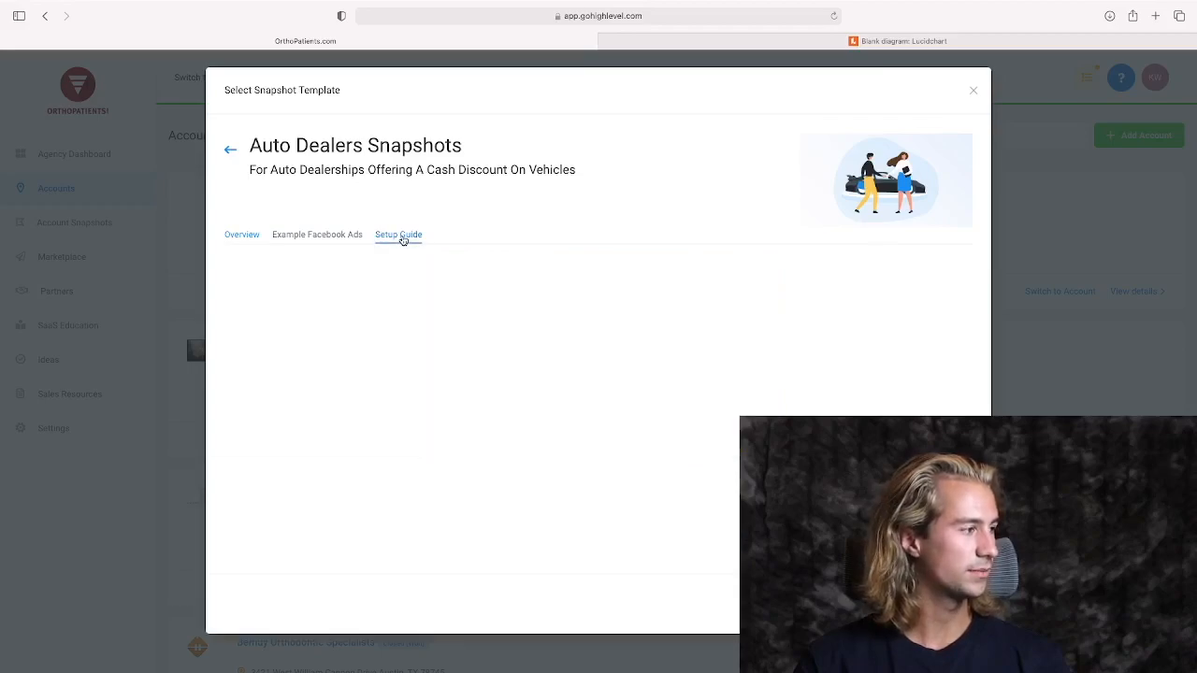
{"action": "scroll", "coordinate": [550, 410], "scroll_direction": "down", "scroll_amount": 3}
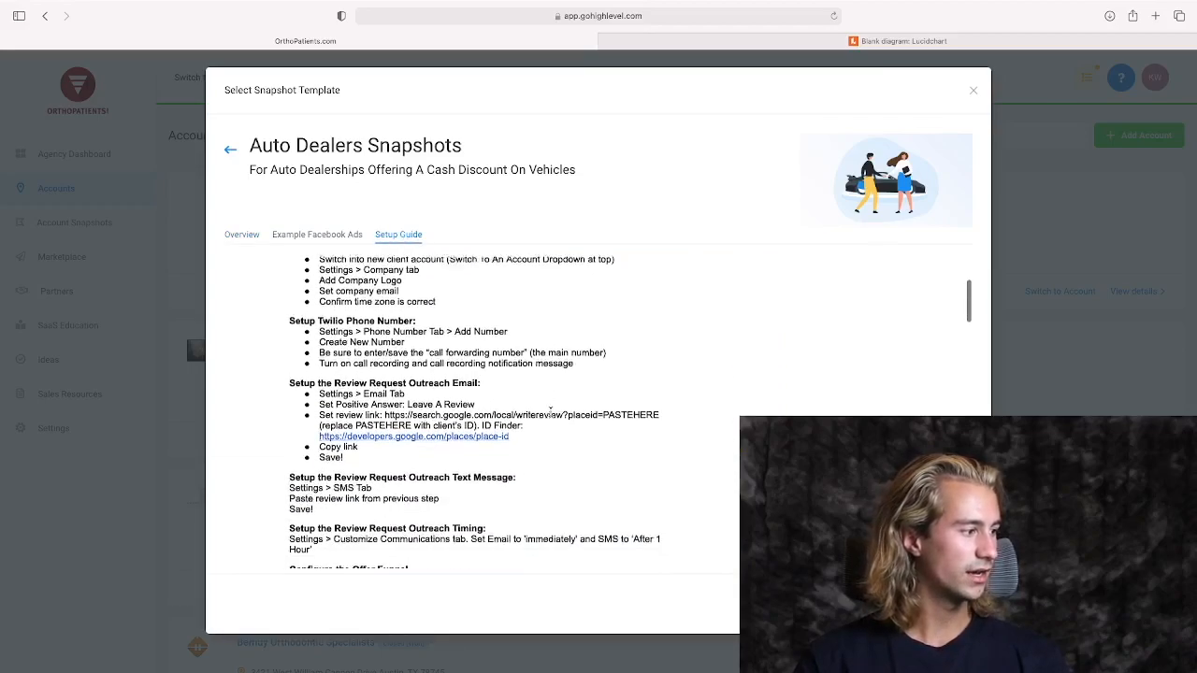
{"action": "scroll", "coordinate": [550, 409], "scroll_direction": "down", "scroll_amount": 1}
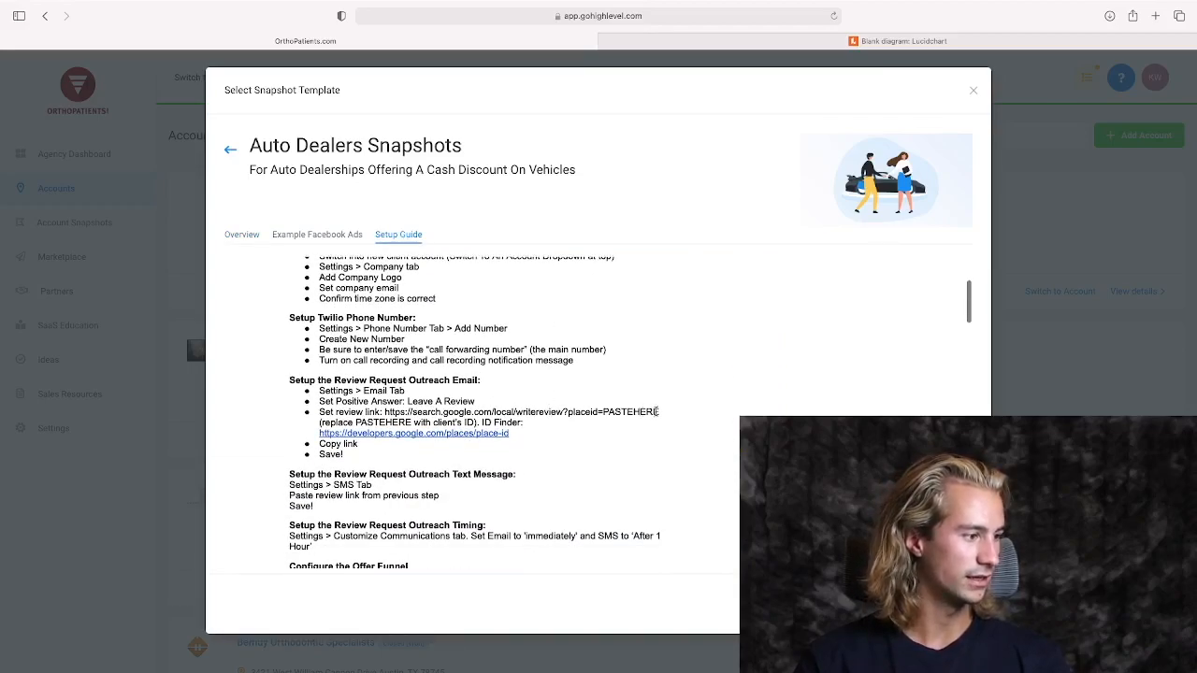
{"action": "left_click_drag", "start_coordinate": [660, 411], "coordinate": [385, 413]}
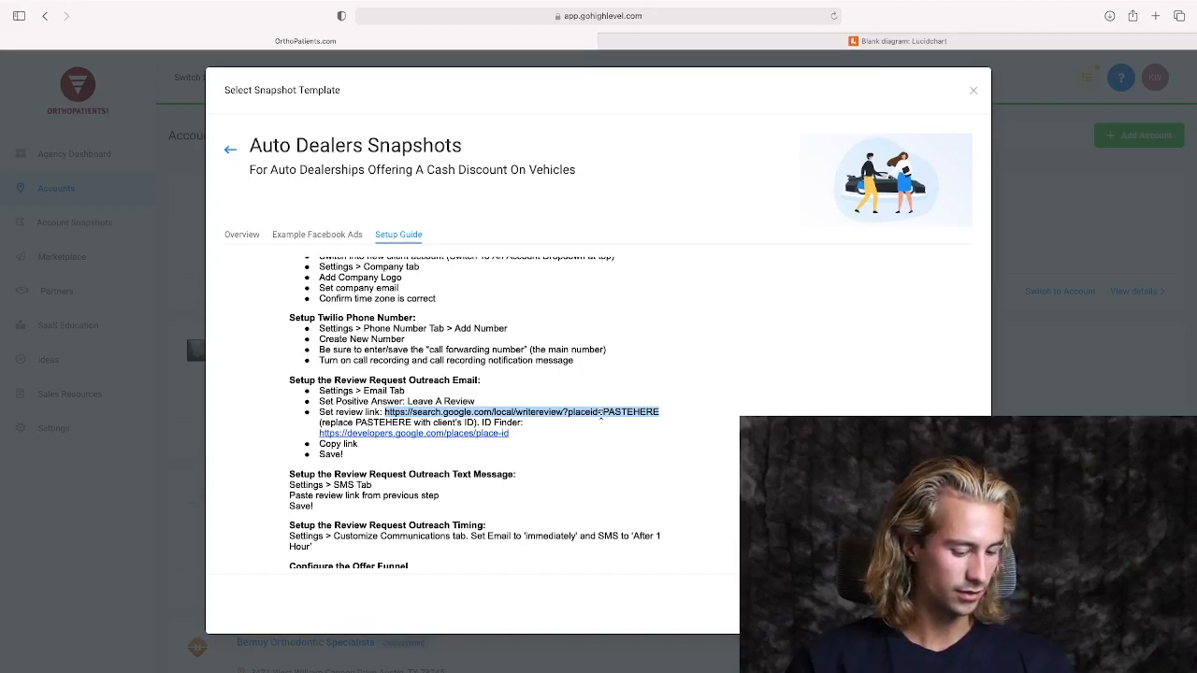
{"action": "left_click", "coordinate": [974, 91]}
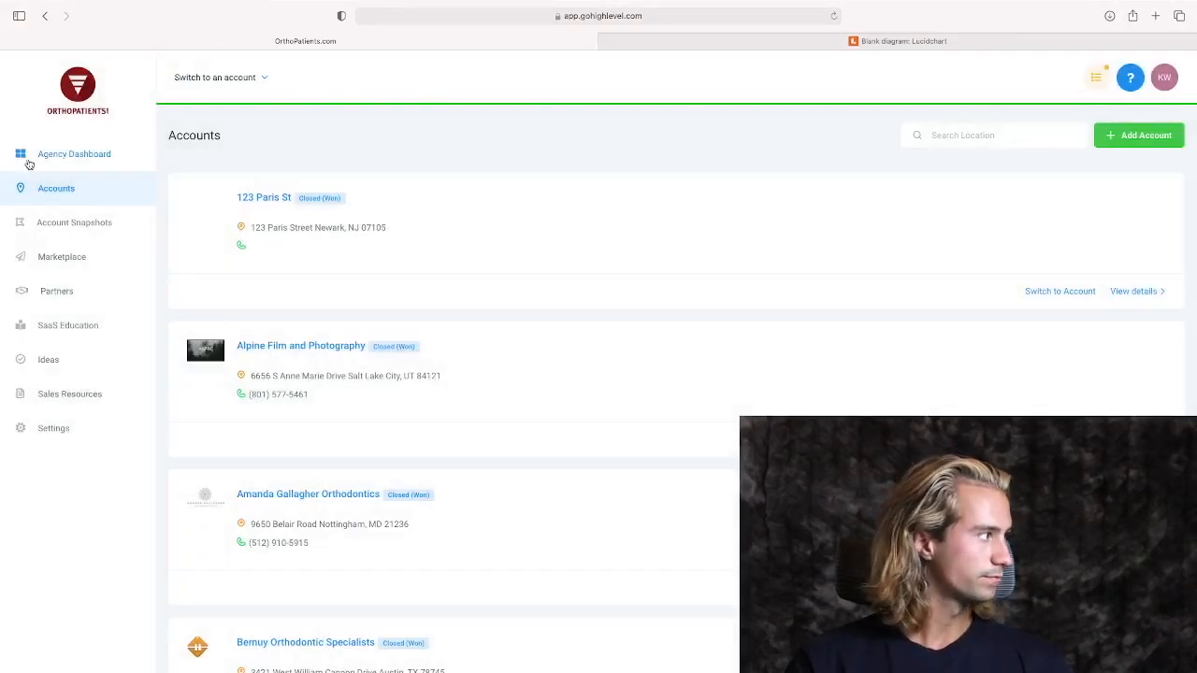
Switch to the Alpine Film and Photography account and open its website's Good Experience page for editing.
{"action": "left_click", "coordinate": [238, 86]}
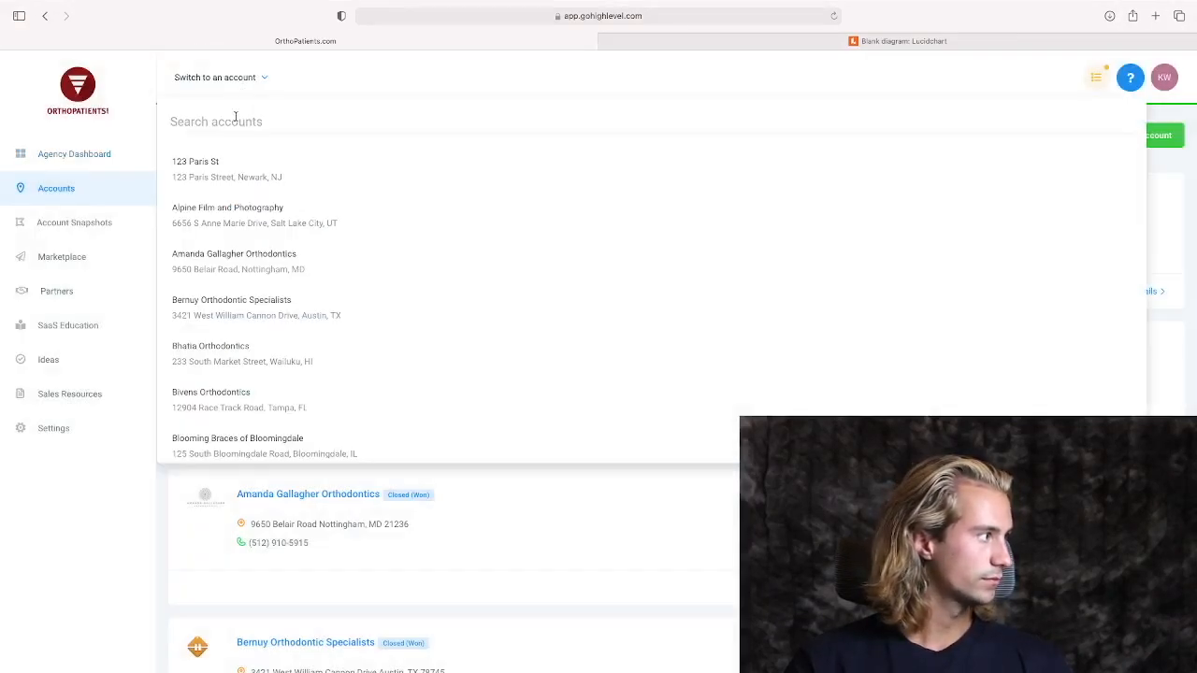
{"action": "left_click", "coordinate": [227, 207]}
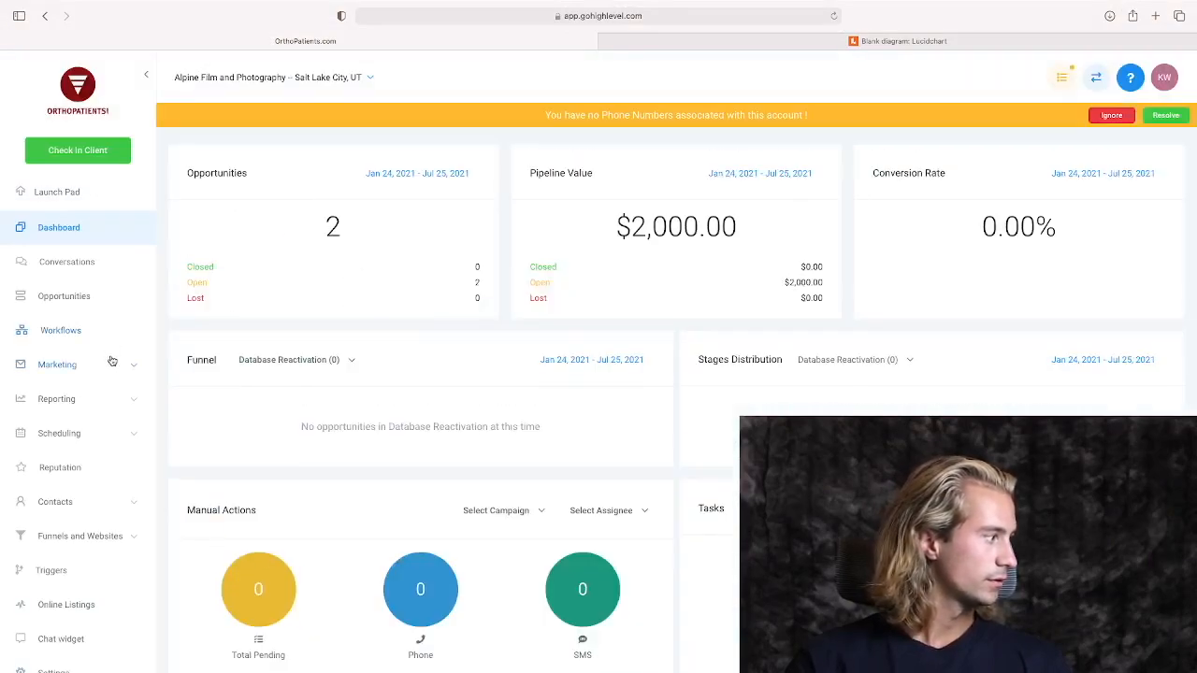
{"action": "scroll", "coordinate": [103, 398], "scroll_direction": "down", "scroll_amount": 1}
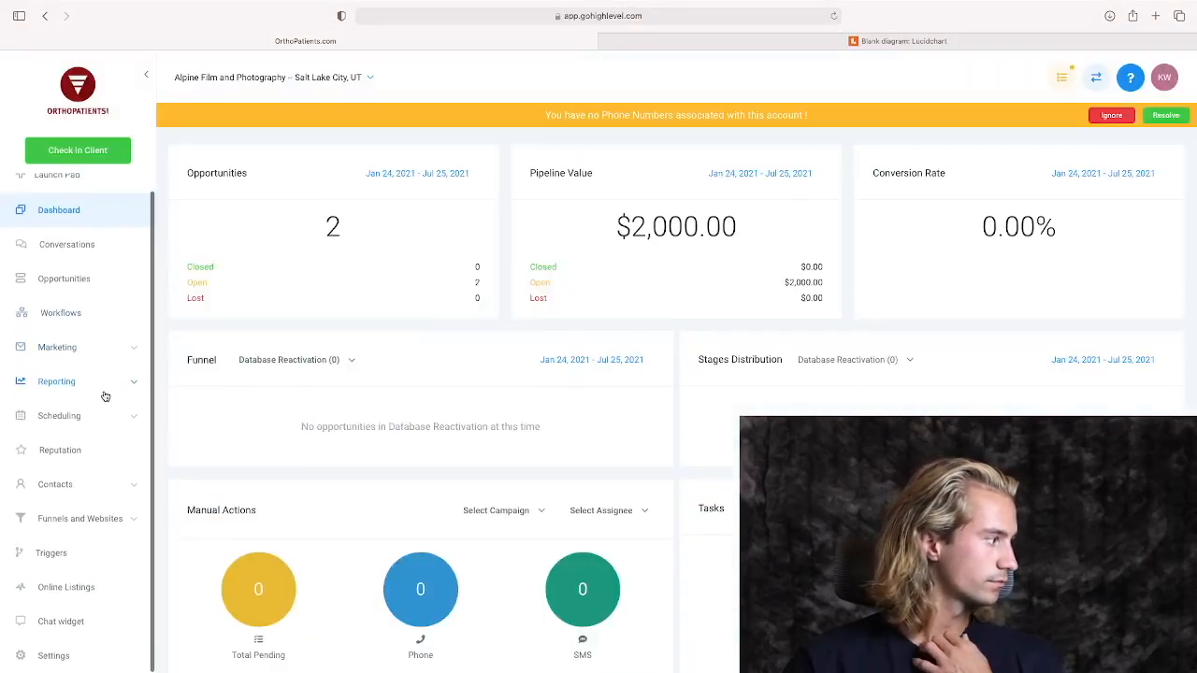
{"action": "left_click", "coordinate": [115, 519]}
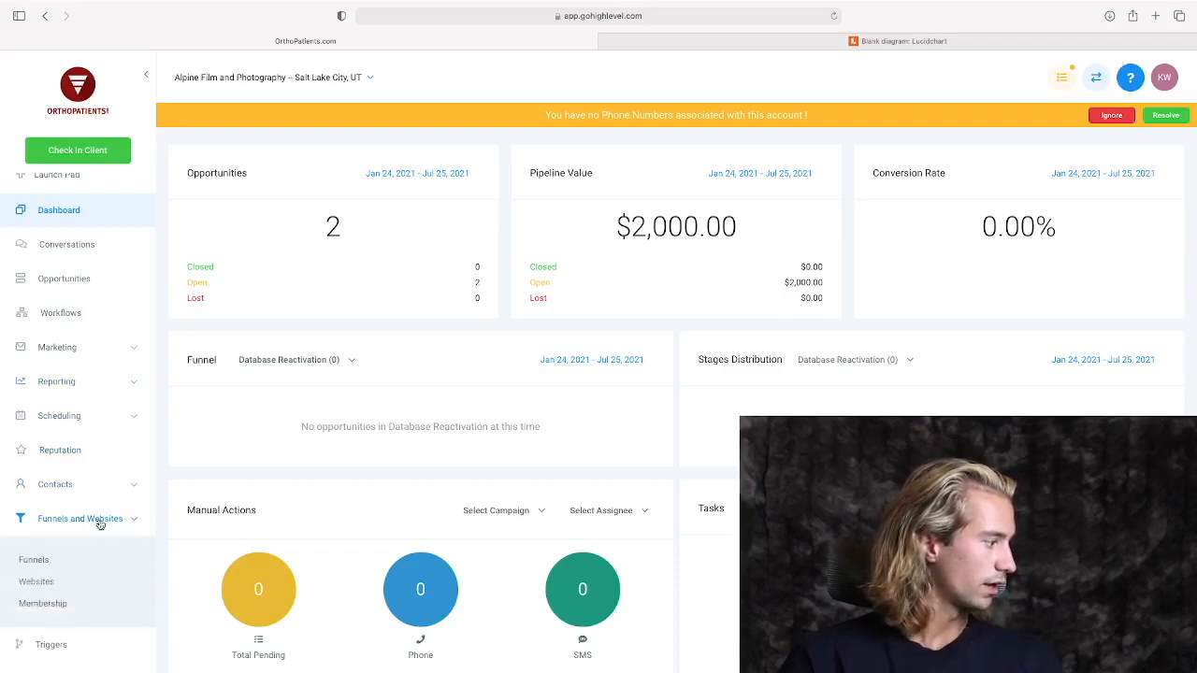
{"action": "left_click", "coordinate": [42, 580]}
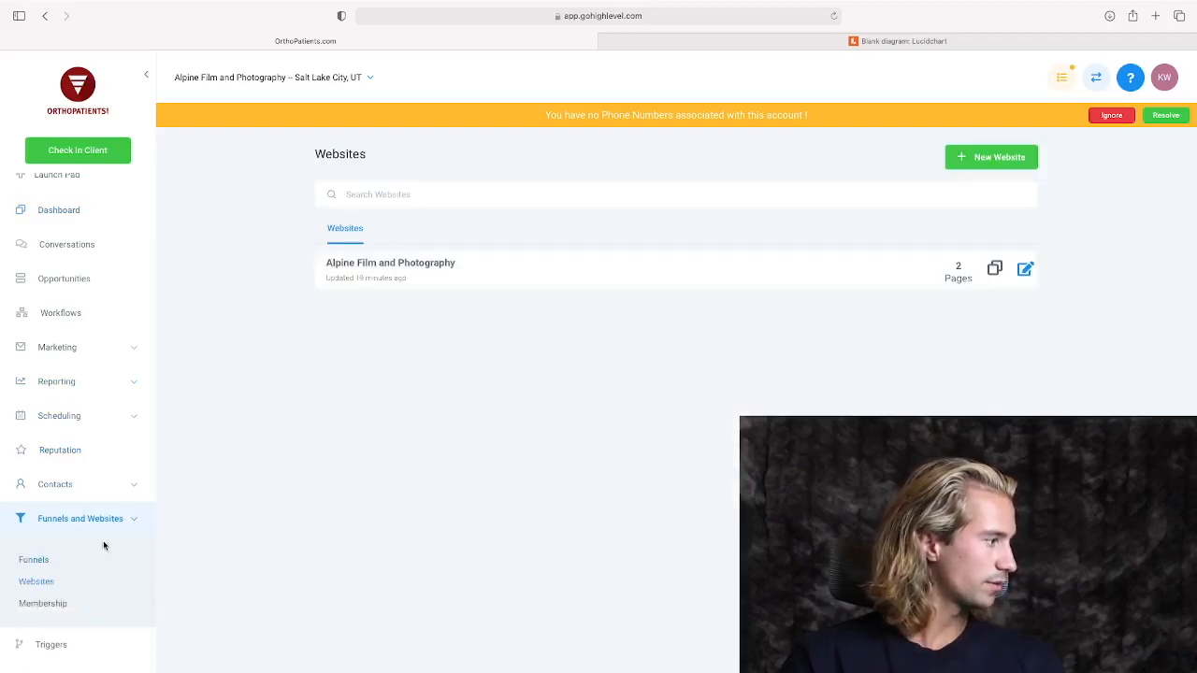
{"action": "left_click", "coordinate": [411, 270]}
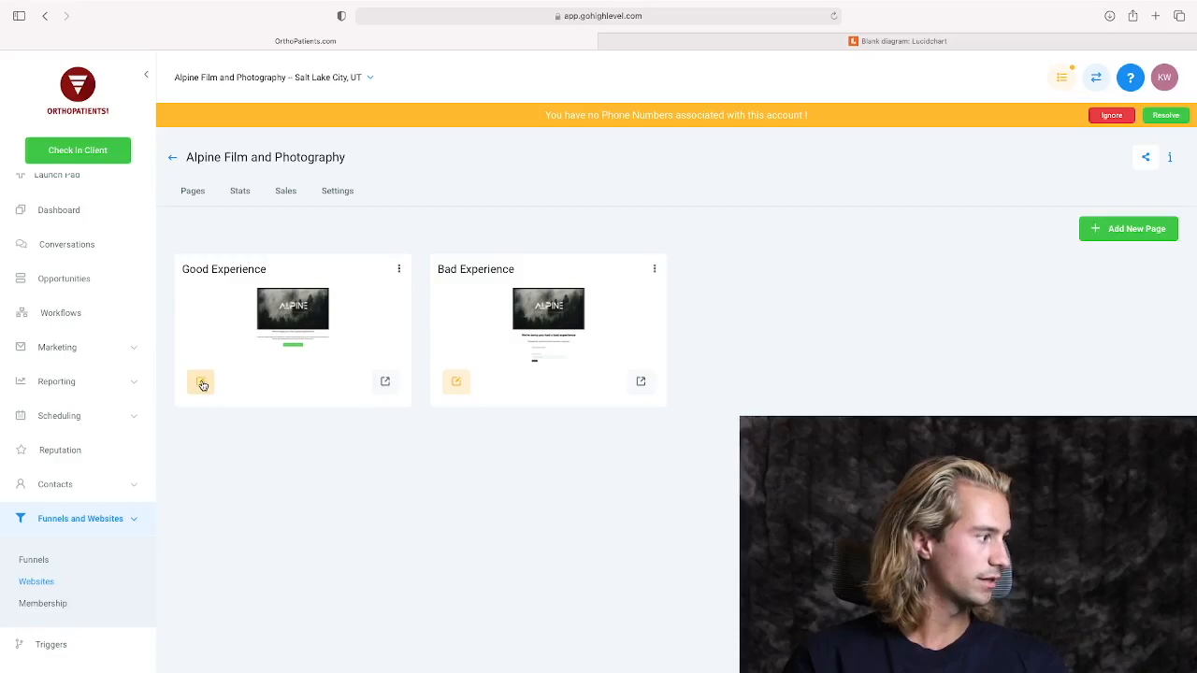
{"action": "left_click", "coordinate": [201, 384]}
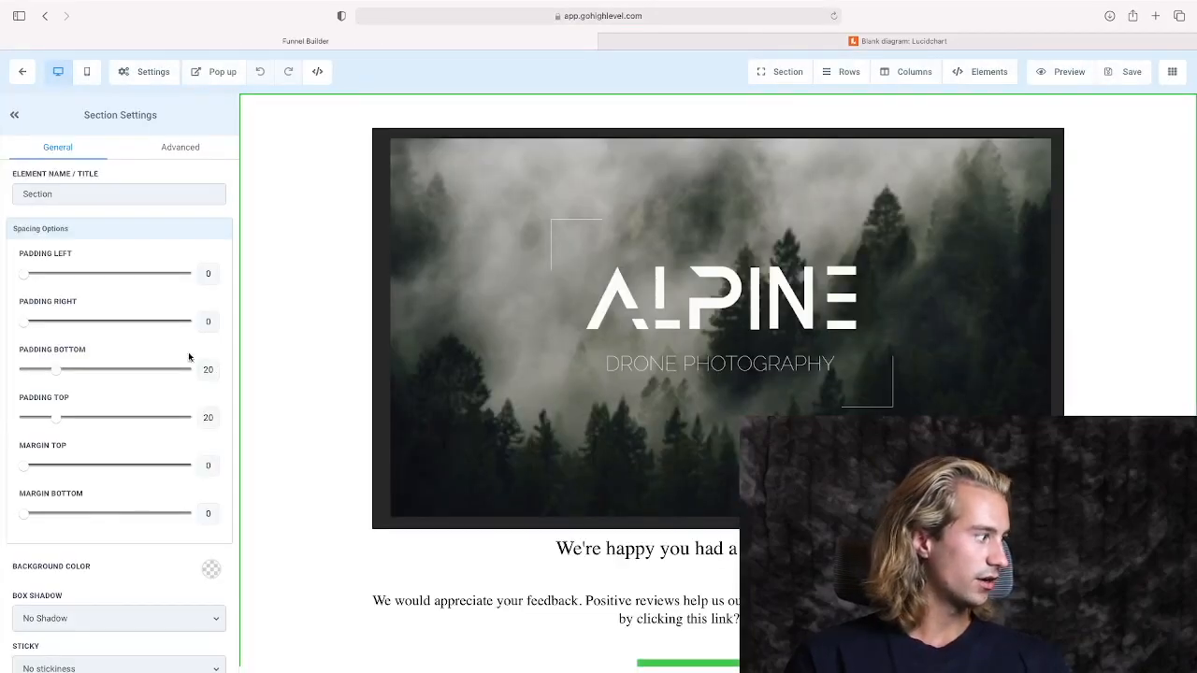
{"action": "scroll", "coordinate": [608, 505], "scroll_direction": "down", "scroll_amount": 1}
{"action": "left_click", "coordinate": [693, 608]}
{"action": "scroll", "coordinate": [187, 439], "scroll_direction": "down", "scroll_amount": 10}
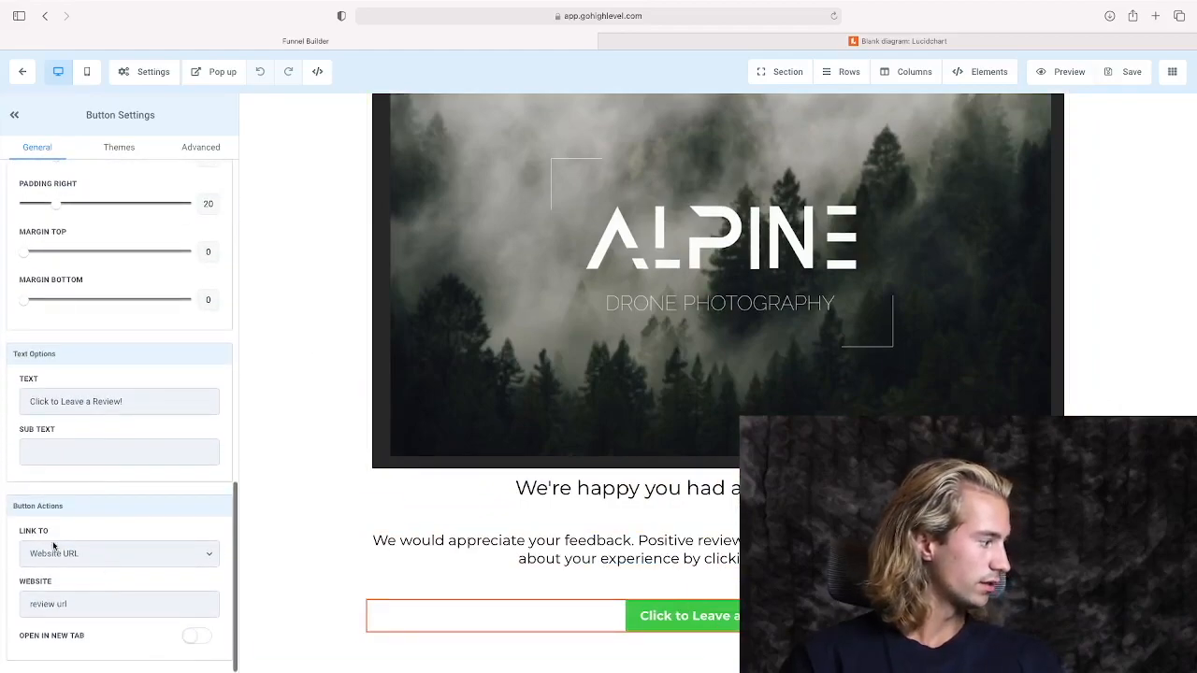
{"action": "triple_click", "coordinate": [65, 604]}
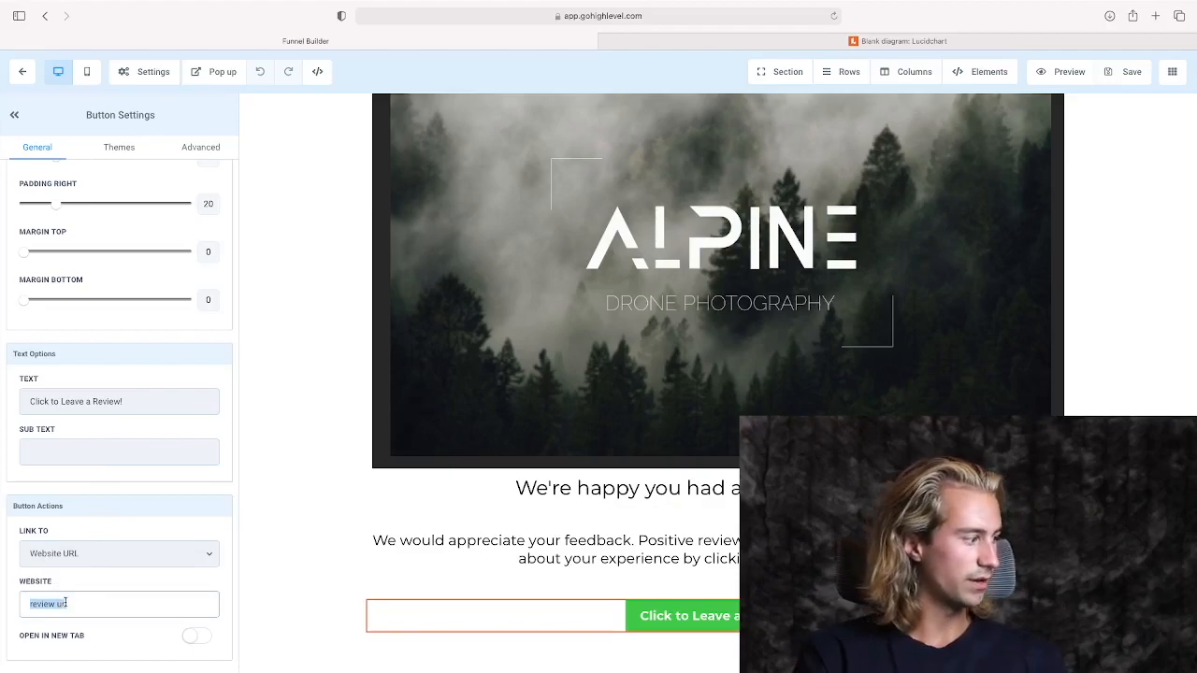
{"action": "key", "text": "super+v"}
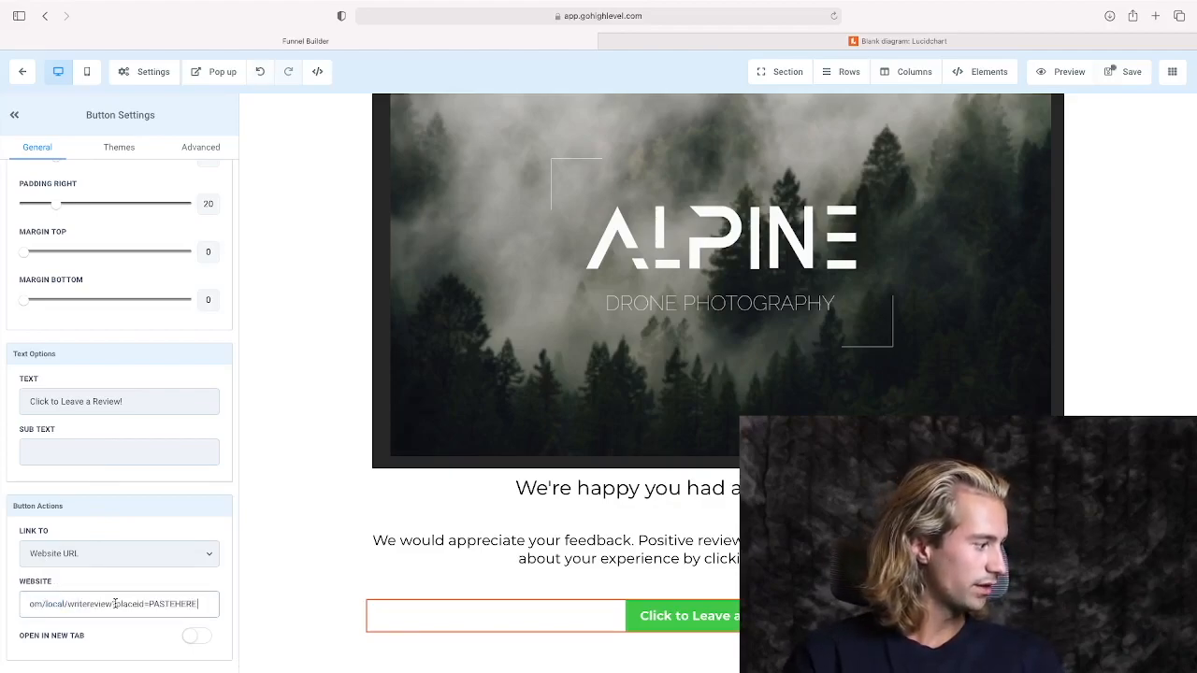
{"action": "left_click_drag", "start_coordinate": [151, 604], "coordinate": [208, 607]}
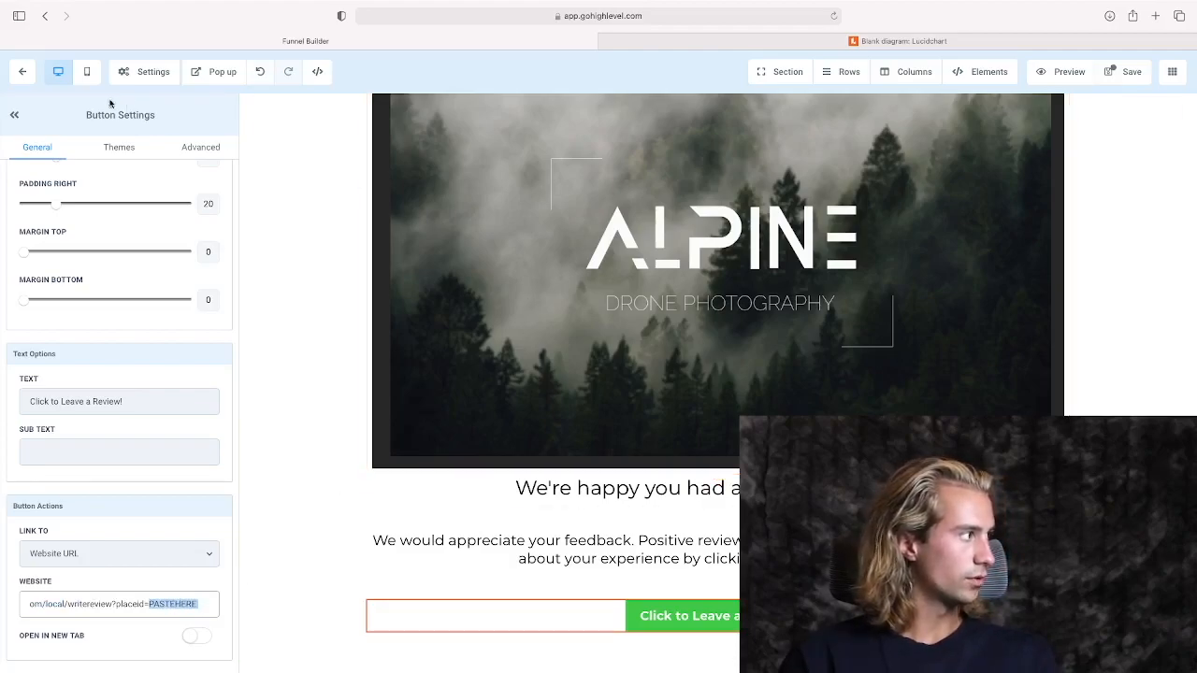
{"action": "left_click", "coordinate": [1127, 72]}
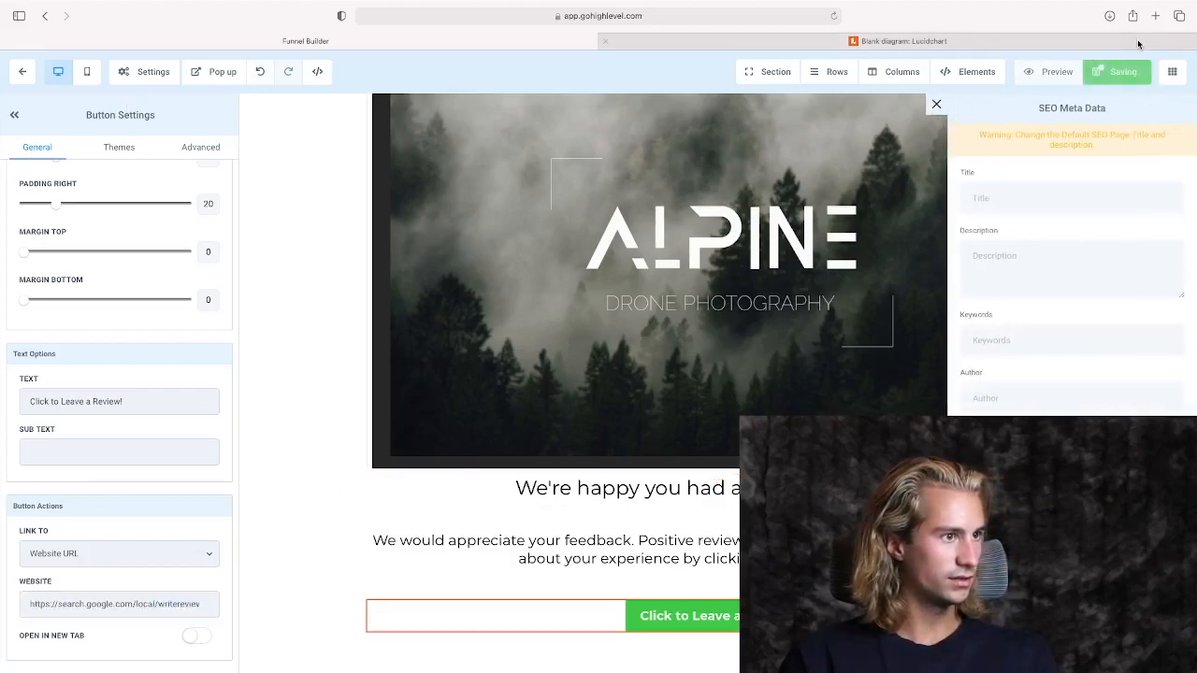
Open app.gohighlevel.com in a new browser tab and place that tab beside the Funnel Builder tab.
{"action": "left_click", "coordinate": [1155, 17]}
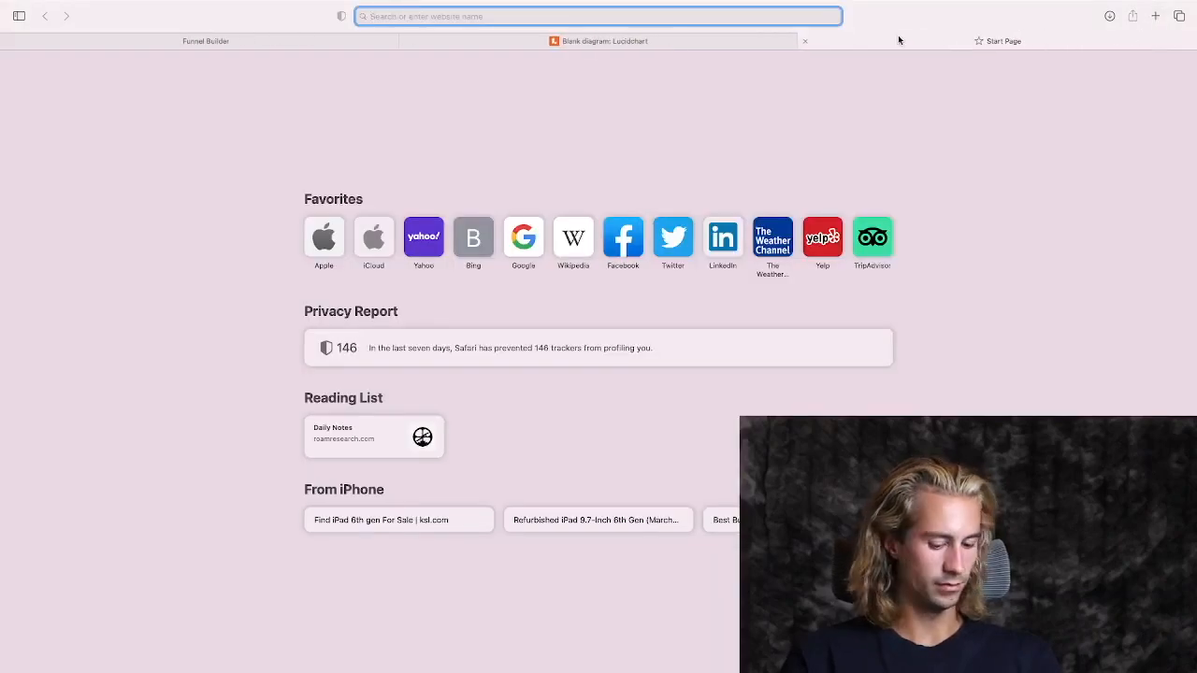
{"action": "type", "text": "app"}
{"action": "key", "text": "Return"}
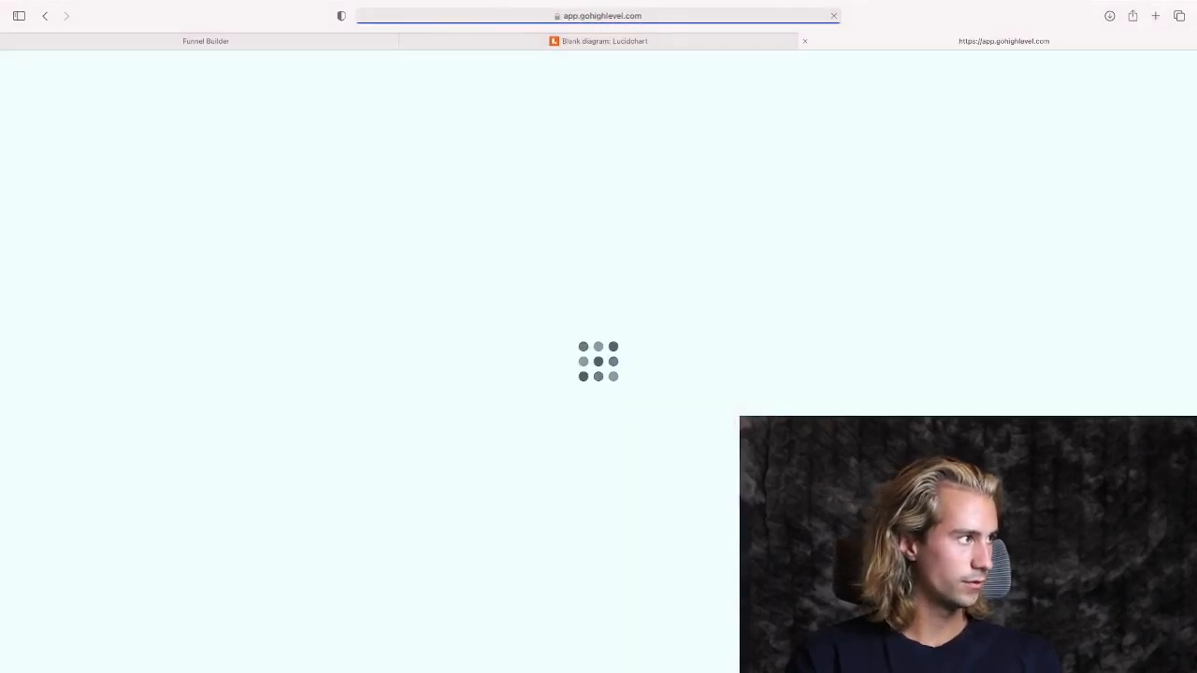
{"action": "left_click_drag", "start_coordinate": [901, 44], "coordinate": [603, 43]}
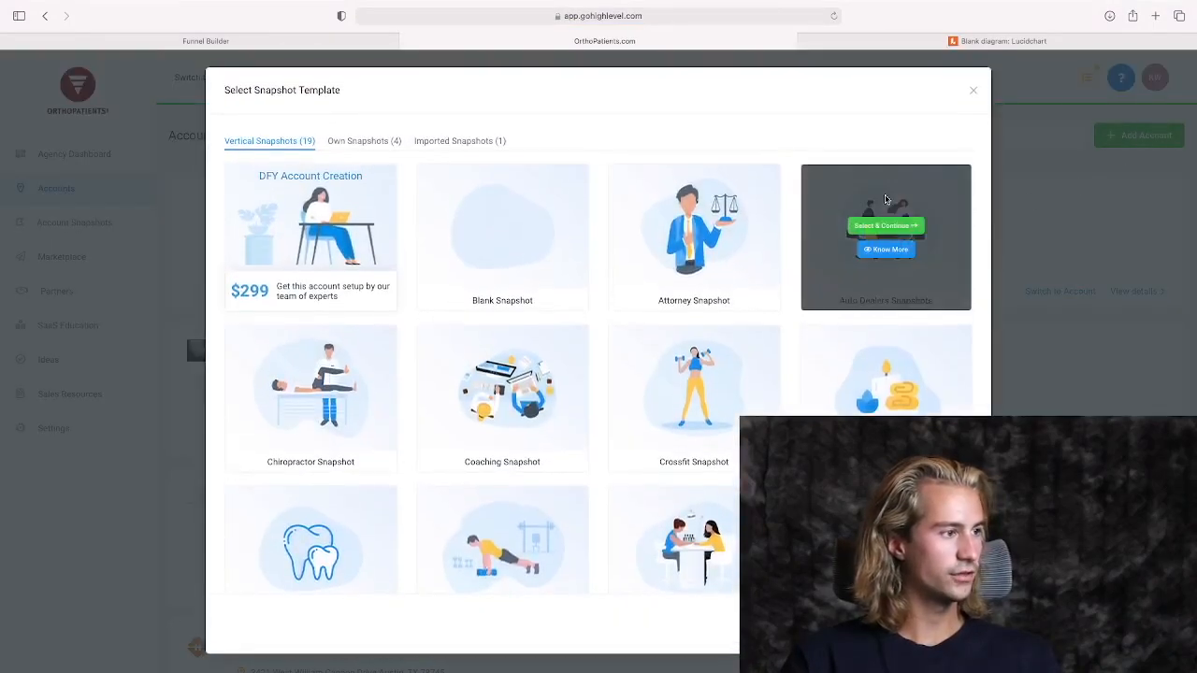
Open the Google place ID finder linked in the Auto Dealers snapshot's setup guide.
{"action": "left_click", "coordinate": [879, 249]}
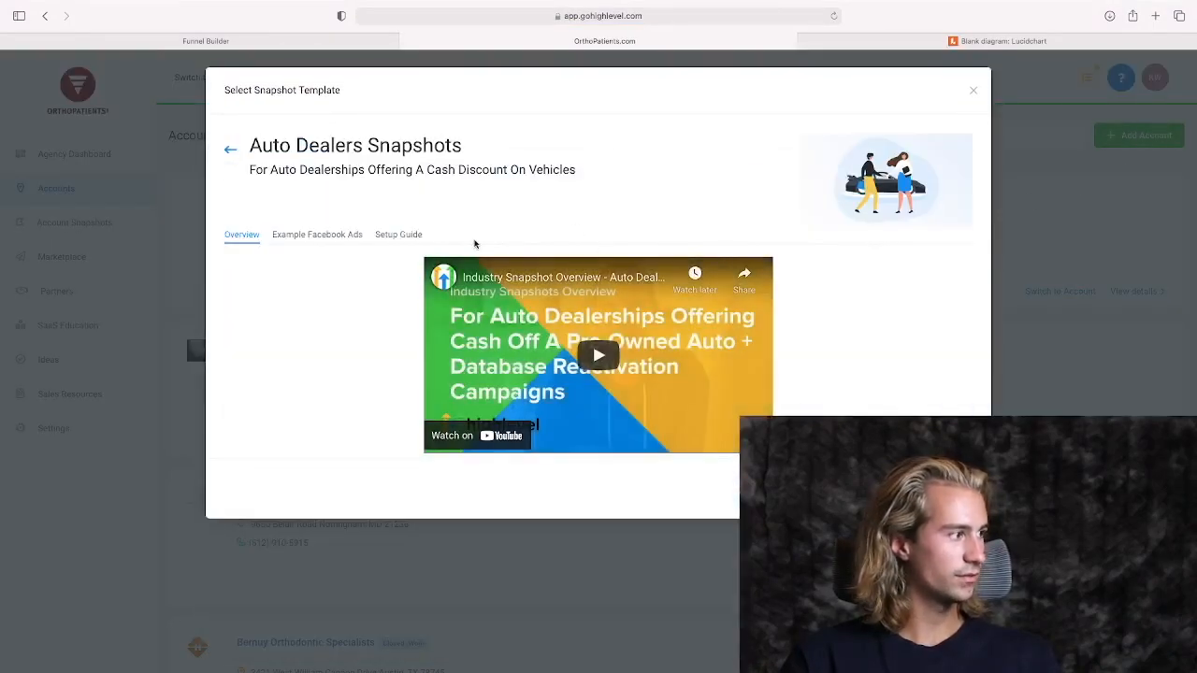
{"action": "left_click", "coordinate": [410, 239]}
{"action": "scroll", "coordinate": [412, 337], "scroll_direction": "down", "scroll_amount": 4}
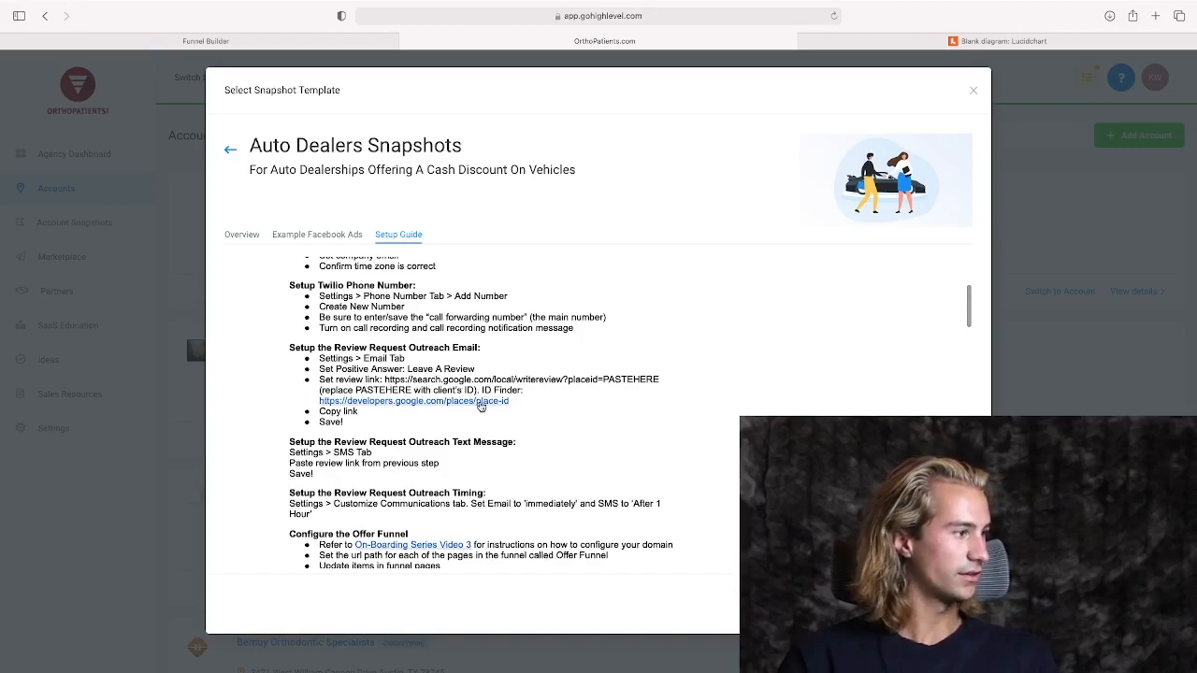
{"action": "left_click", "coordinate": [482, 404]}
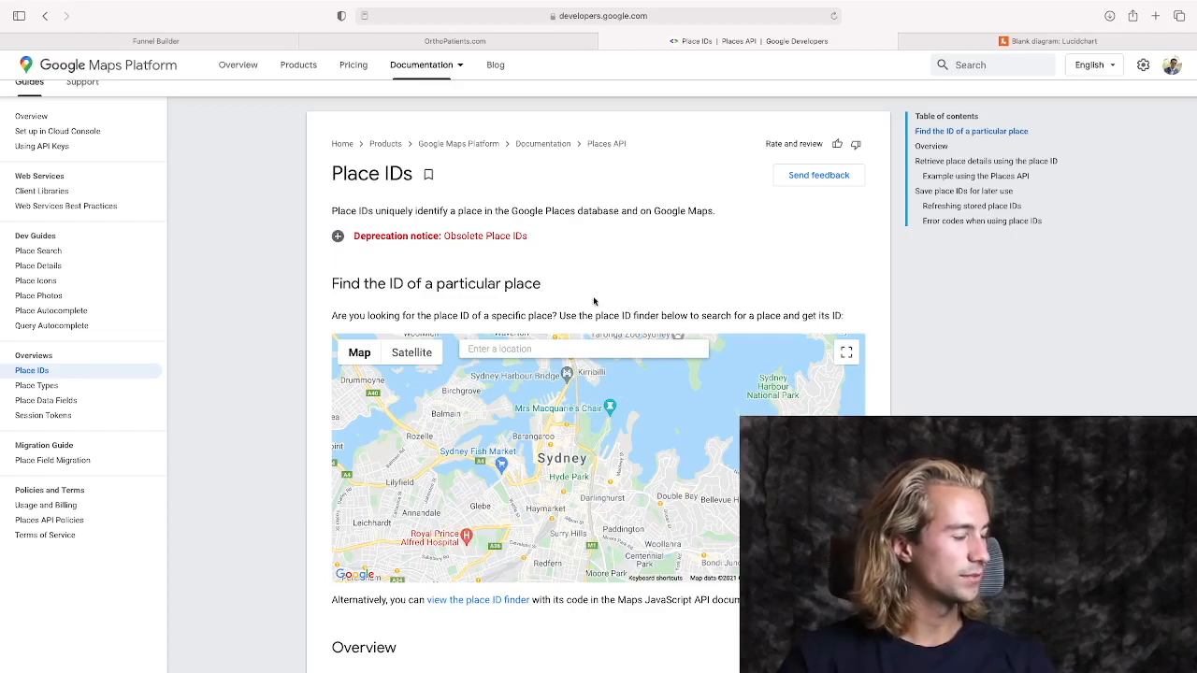
Look up "Utah film" in the place ID finder, choose Utah Film Studios in Park City and copy its place ID.
{"action": "left_click_drag", "start_coordinate": [312, 156], "coordinate": [417, 172]}
{"action": "left_click", "coordinate": [415, 171]}
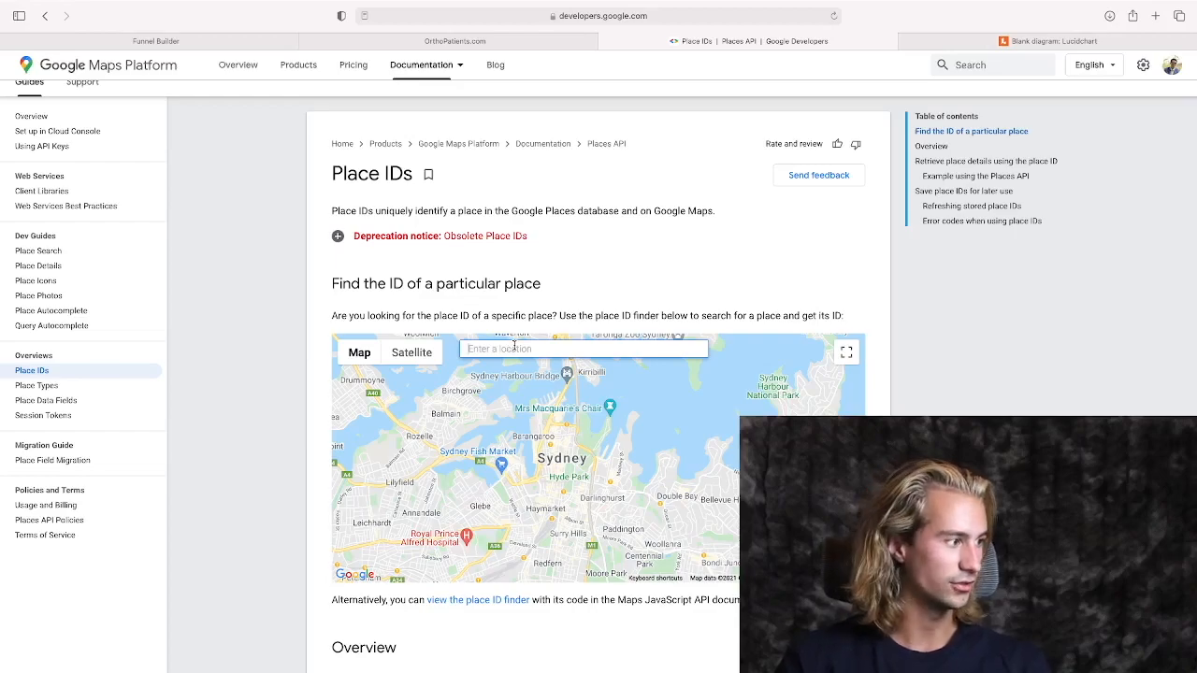
{"action": "scroll", "coordinate": [533, 339], "scroll_direction": "down", "scroll_amount": 2}
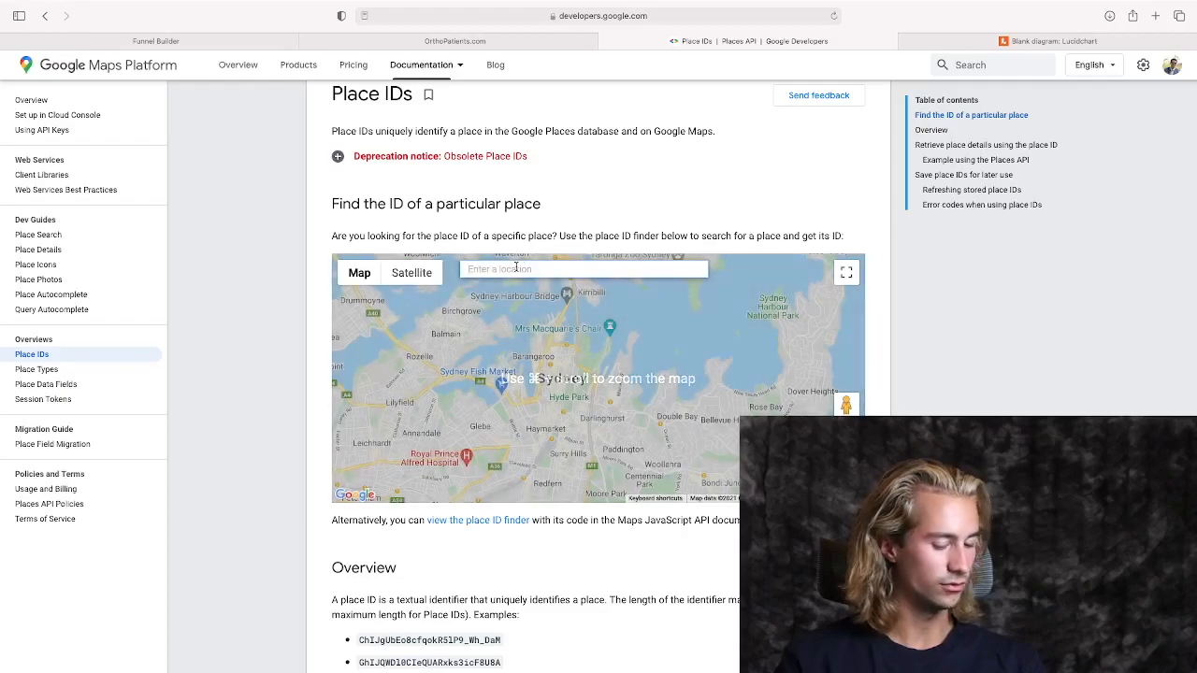
{"action": "type", "text": "Utah film"}
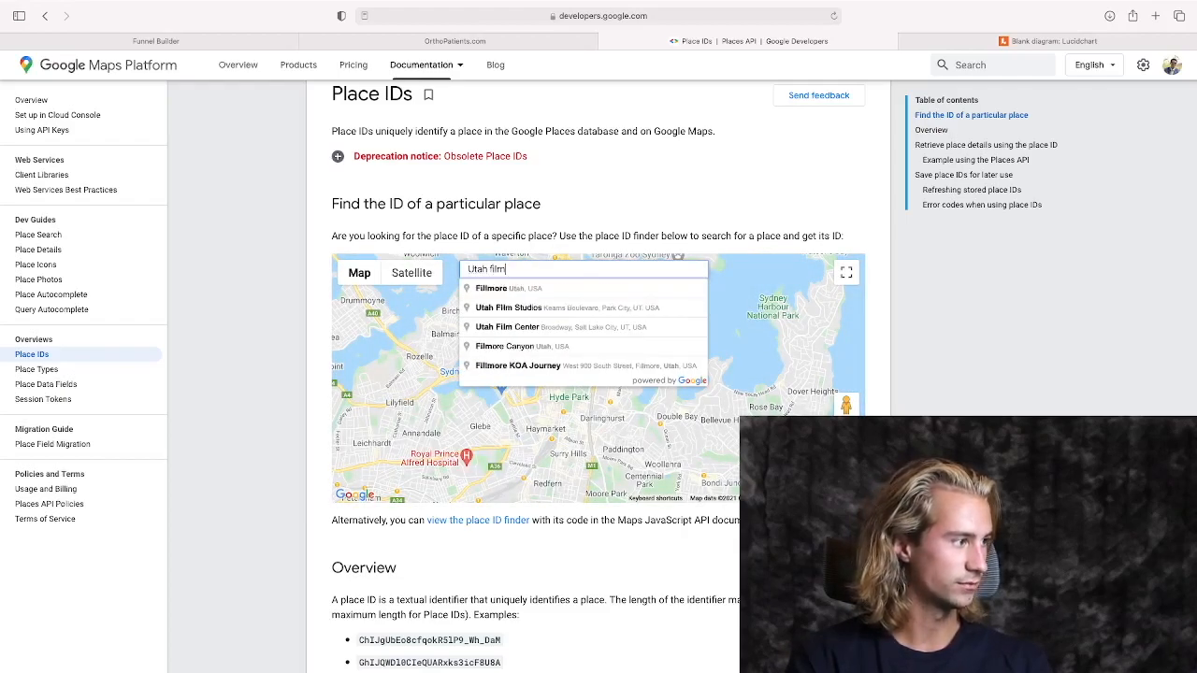
{"action": "key", "text": "Return"}
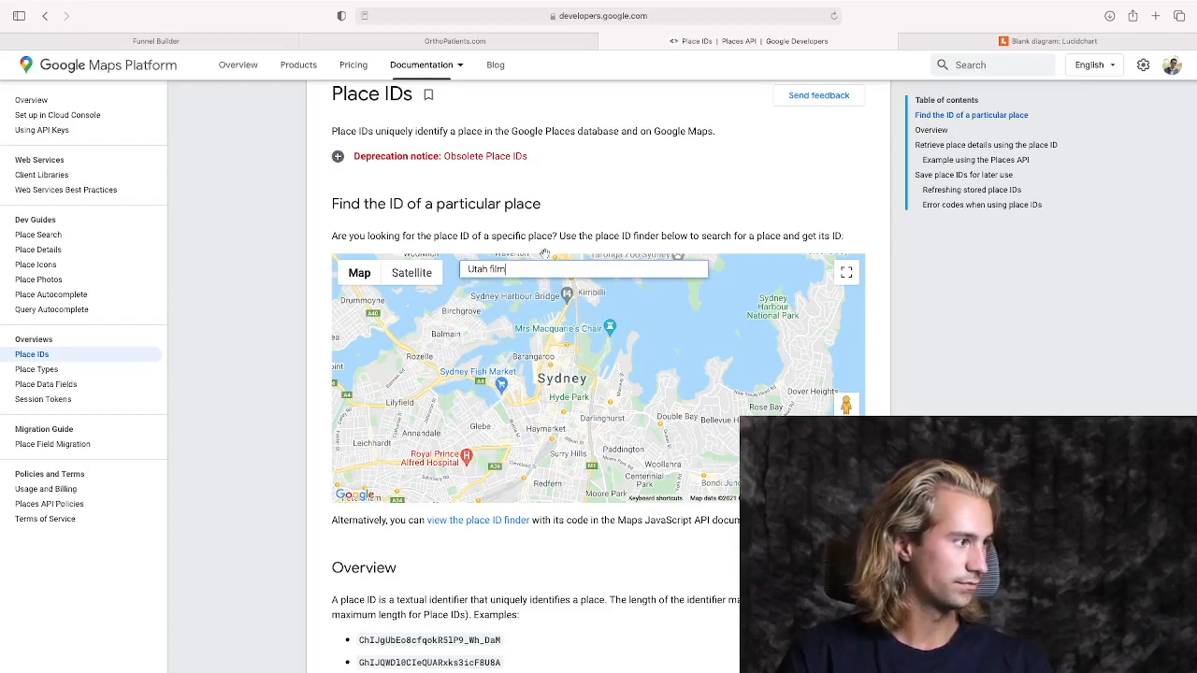
{"action": "left_click", "coordinate": [545, 269]}
{"action": "key", "text": "BackSpace"}
{"action": "type", "text": "m"}
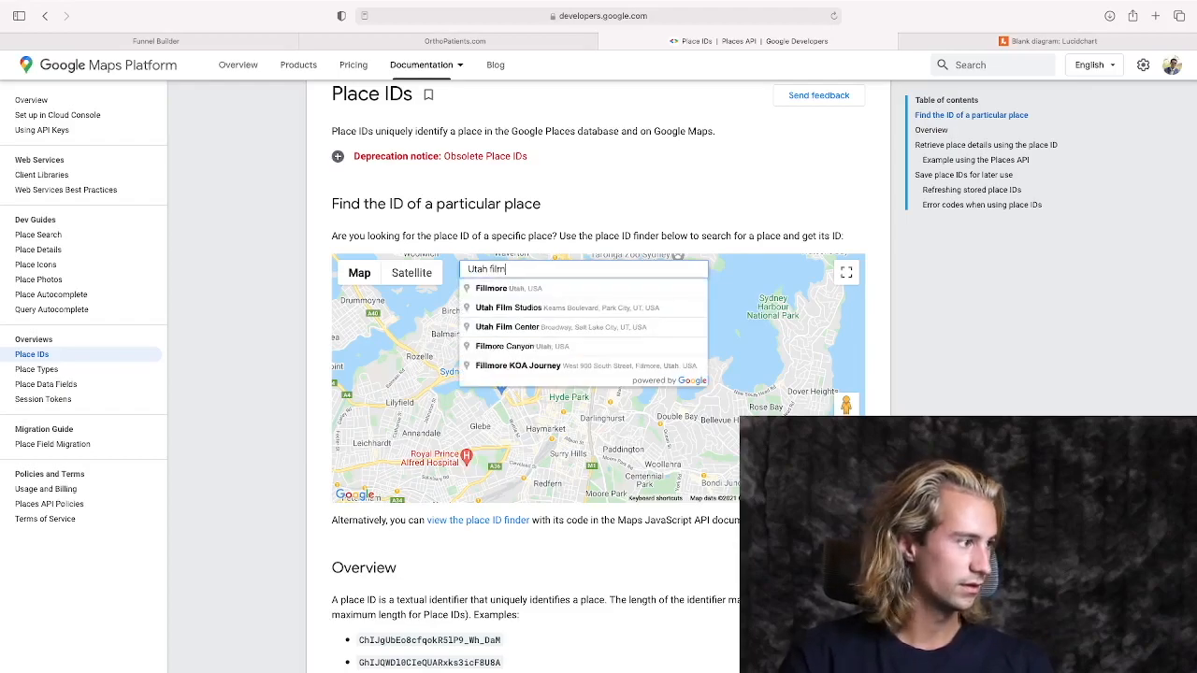
{"action": "left_click", "coordinate": [558, 312]}
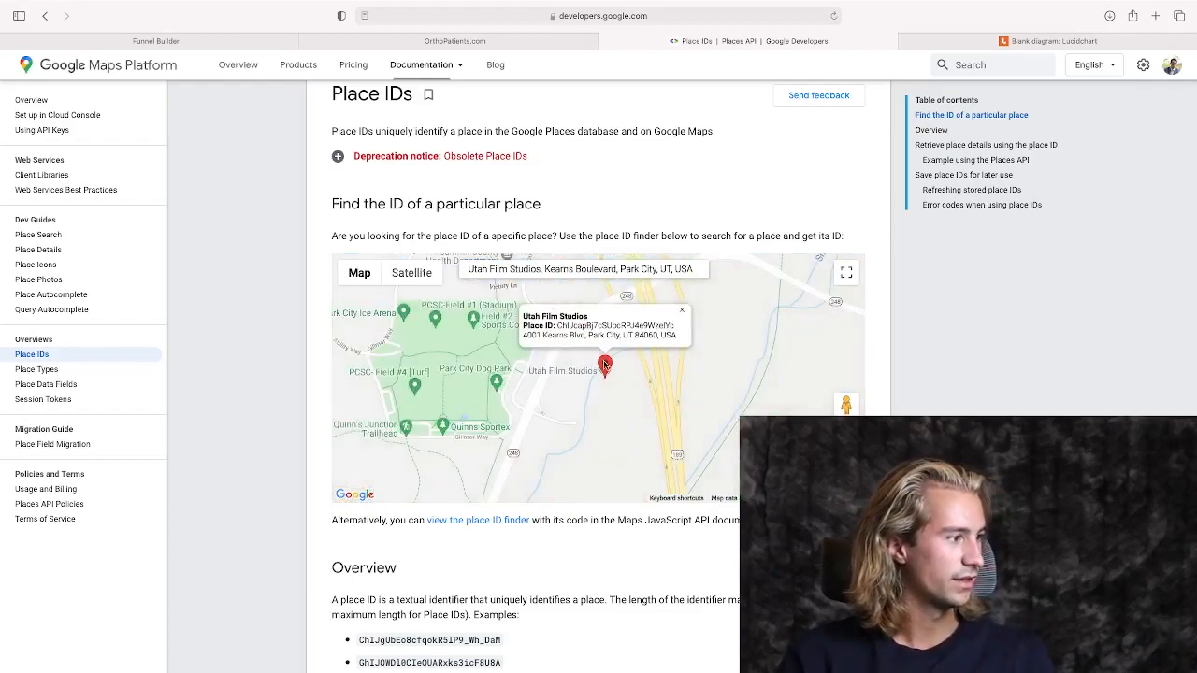
{"action": "left_click_drag", "start_coordinate": [558, 326], "coordinate": [674, 325]}
{"action": "key", "text": "super+c"}
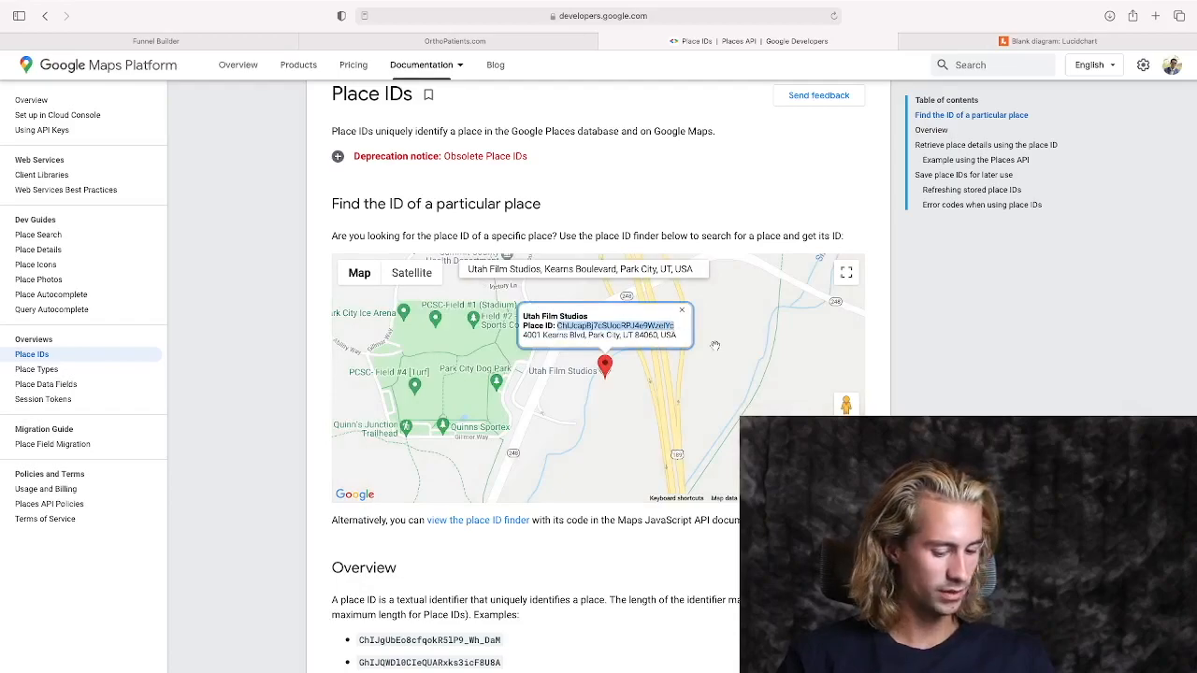
Replace PASTEHERE in the review button's website URL with the copied place ID and save the page.
{"action": "key", "text": "super+1"}
{"action": "left_click_drag", "start_coordinate": [114, 607], "coordinate": [272, 611]}
{"action": "left_click", "coordinate": [156, 610]}
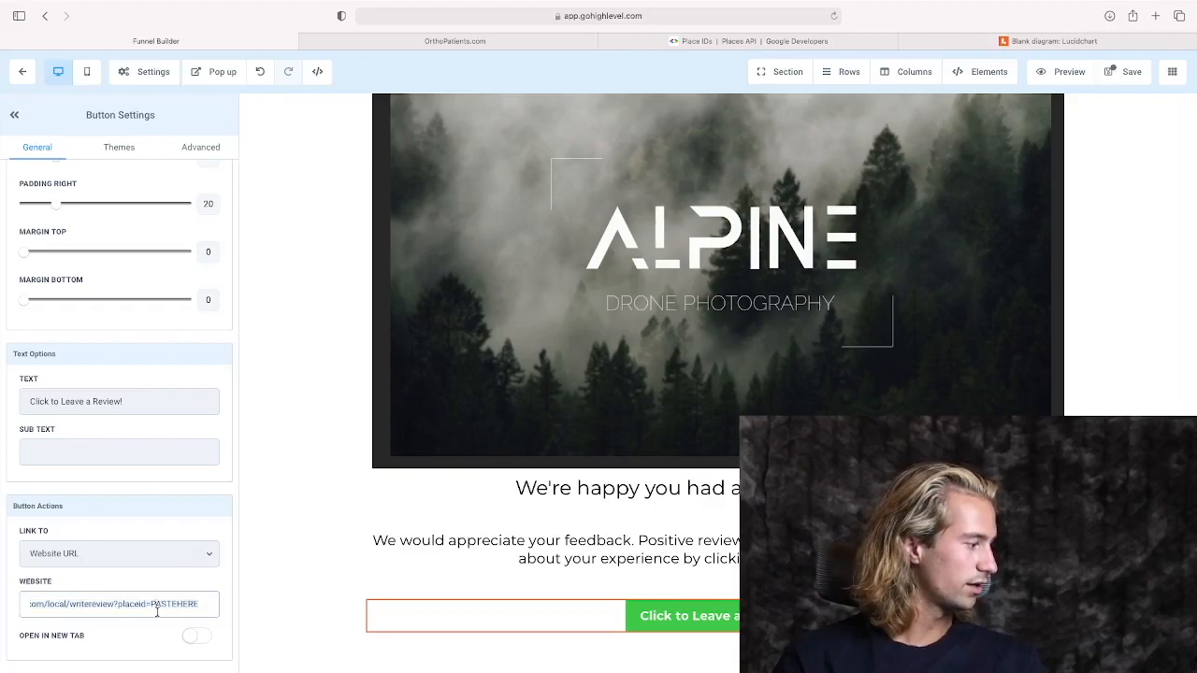
{"action": "left_click_drag", "start_coordinate": [150, 606], "coordinate": [198, 606]}
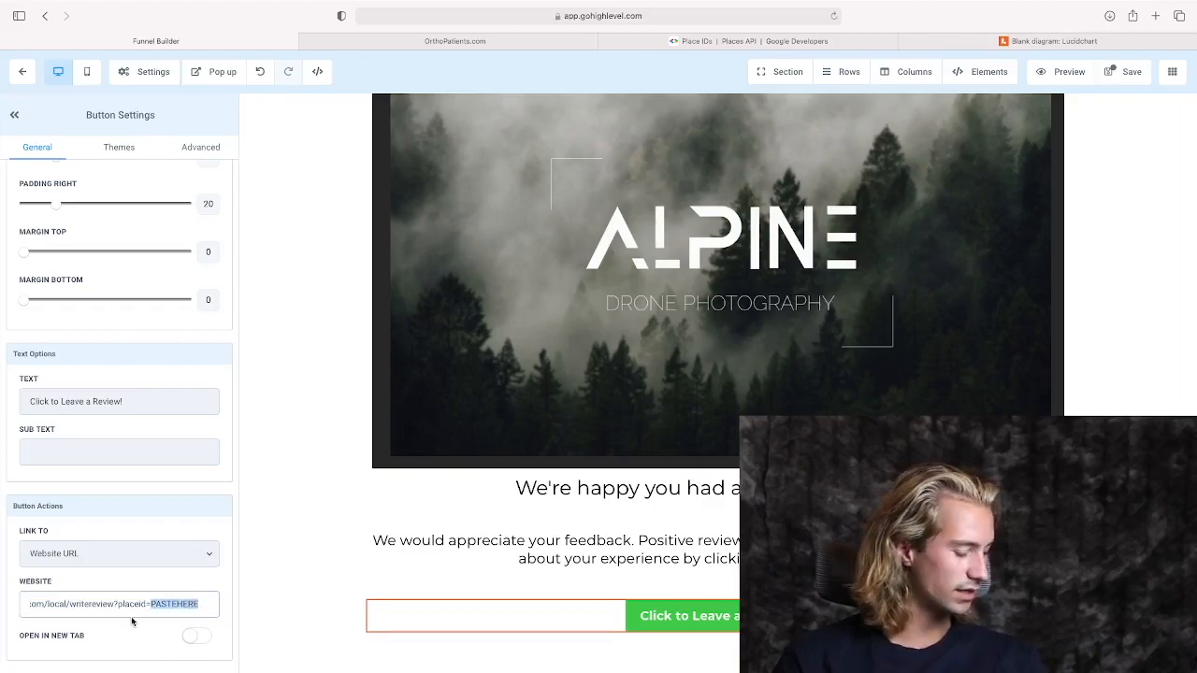
{"action": "key", "text": "super+v"}
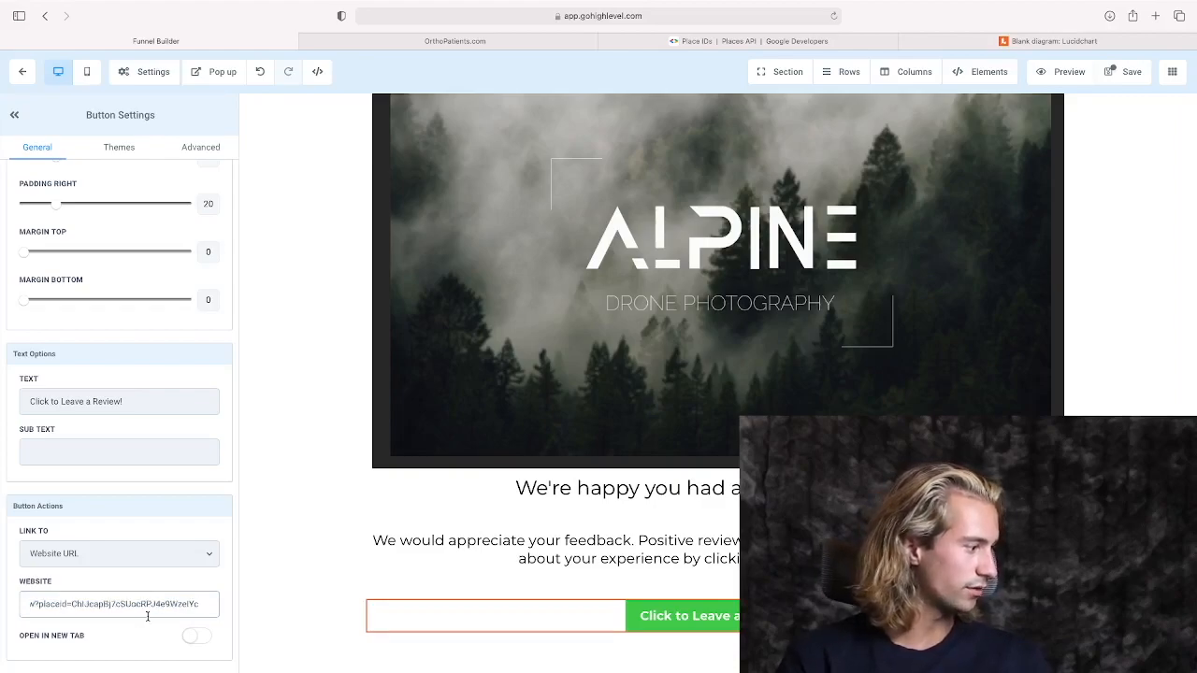
{"action": "left_click", "coordinate": [246, 592]}
{"action": "left_click", "coordinate": [1127, 73]}
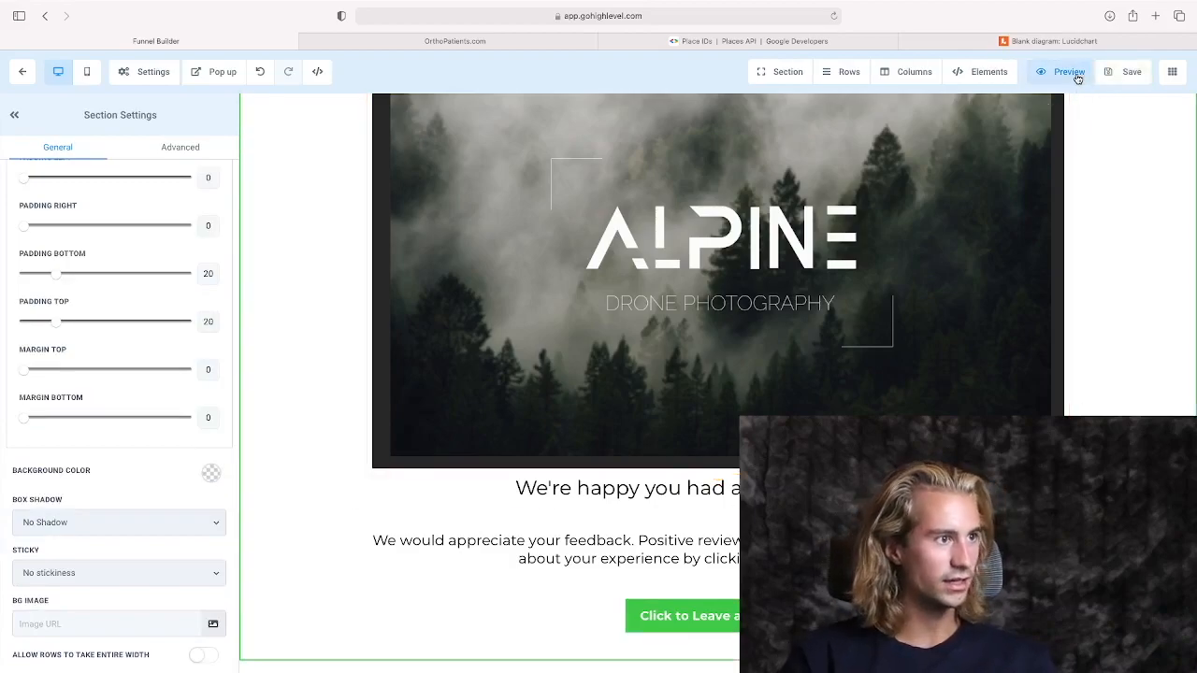
Preview the Good Experience page and test its review button by selecting five stars in the Google review form.
{"action": "left_click", "coordinate": [1076, 77]}
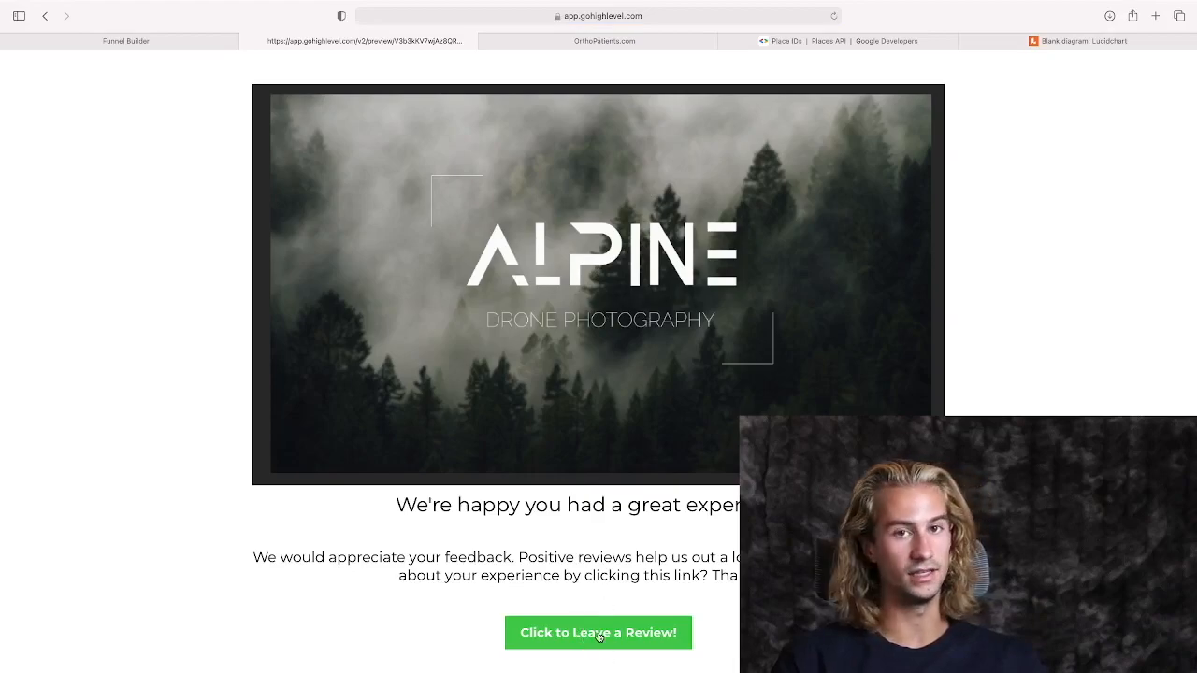
{"action": "left_click", "coordinate": [600, 635]}
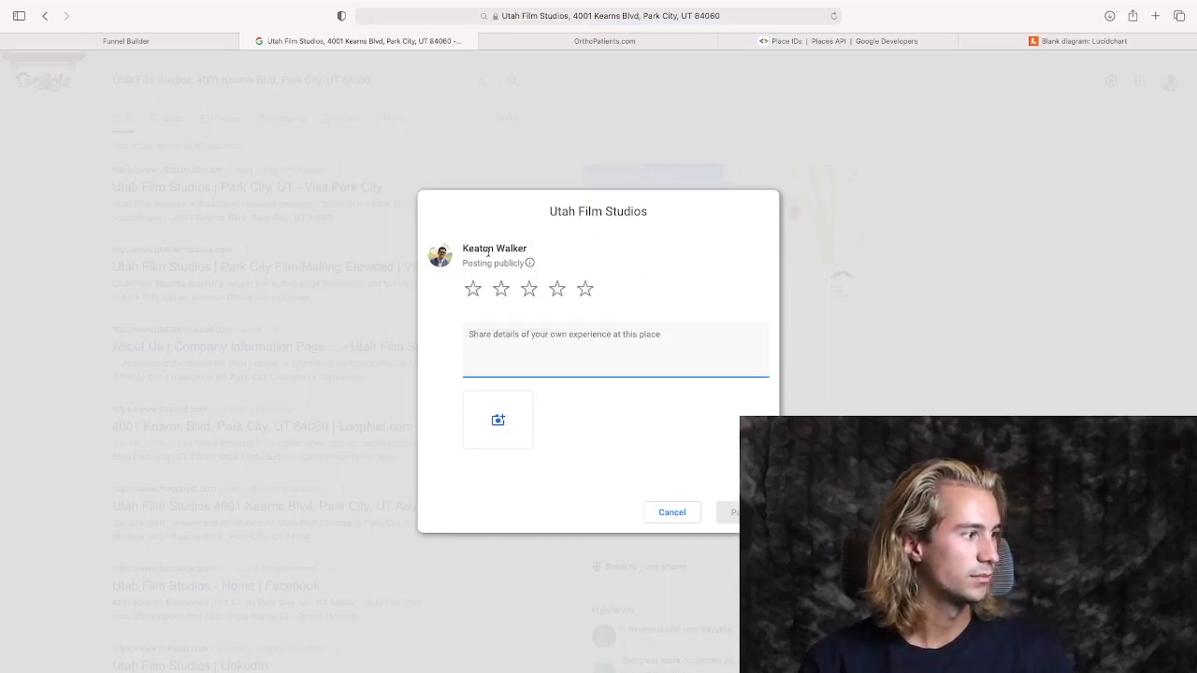
{"action": "left_click", "coordinate": [529, 288]}
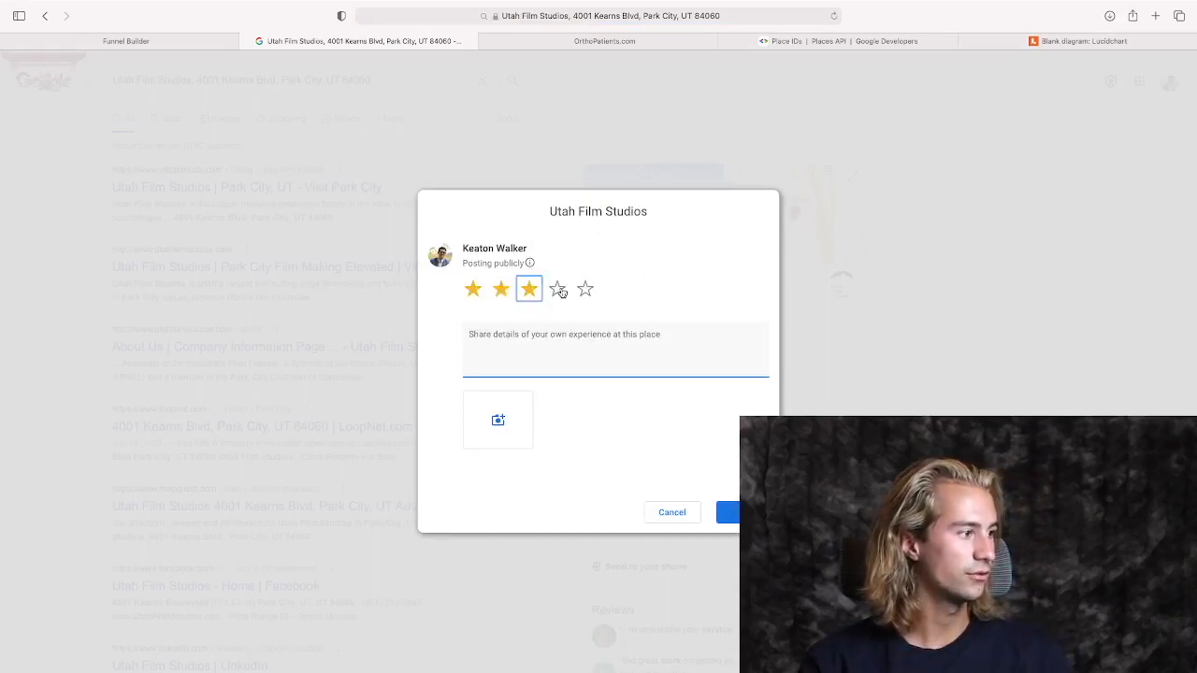
{"action": "left_click", "coordinate": [585, 289]}
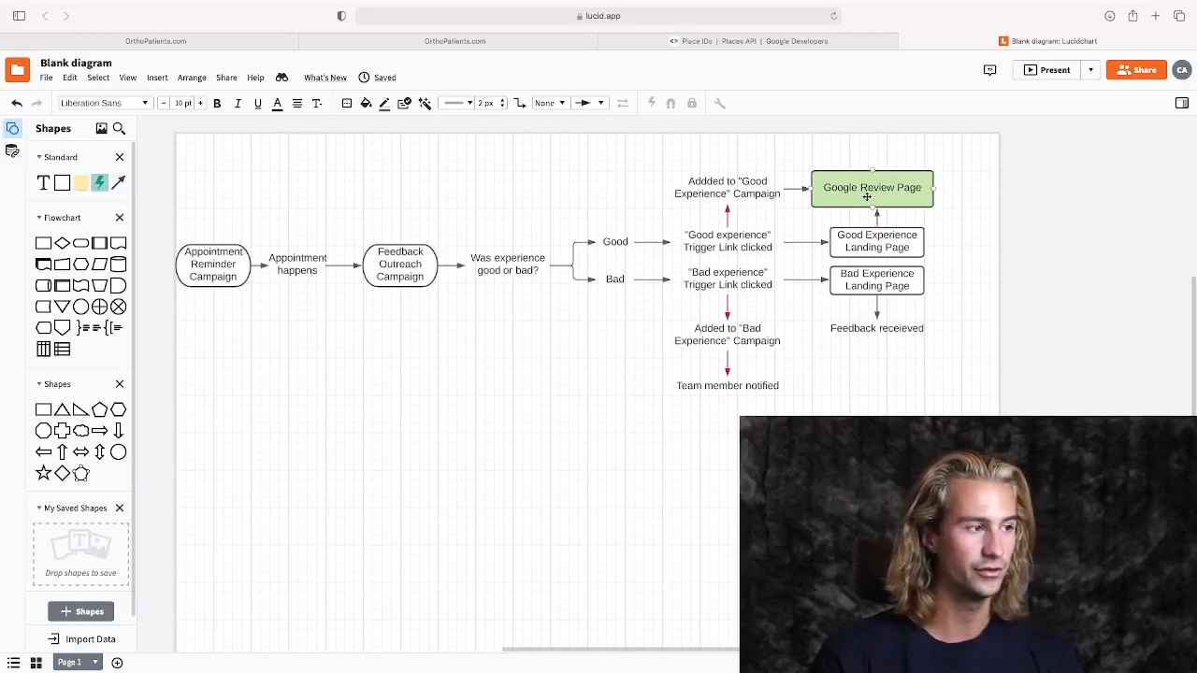
Trace the Good Experience landing page and its trigger link in the Lucidchart flowchart and return to the Alpine account.
{"action": "left_click", "coordinate": [863, 246]}
{"action": "left_click", "coordinate": [708, 250]}
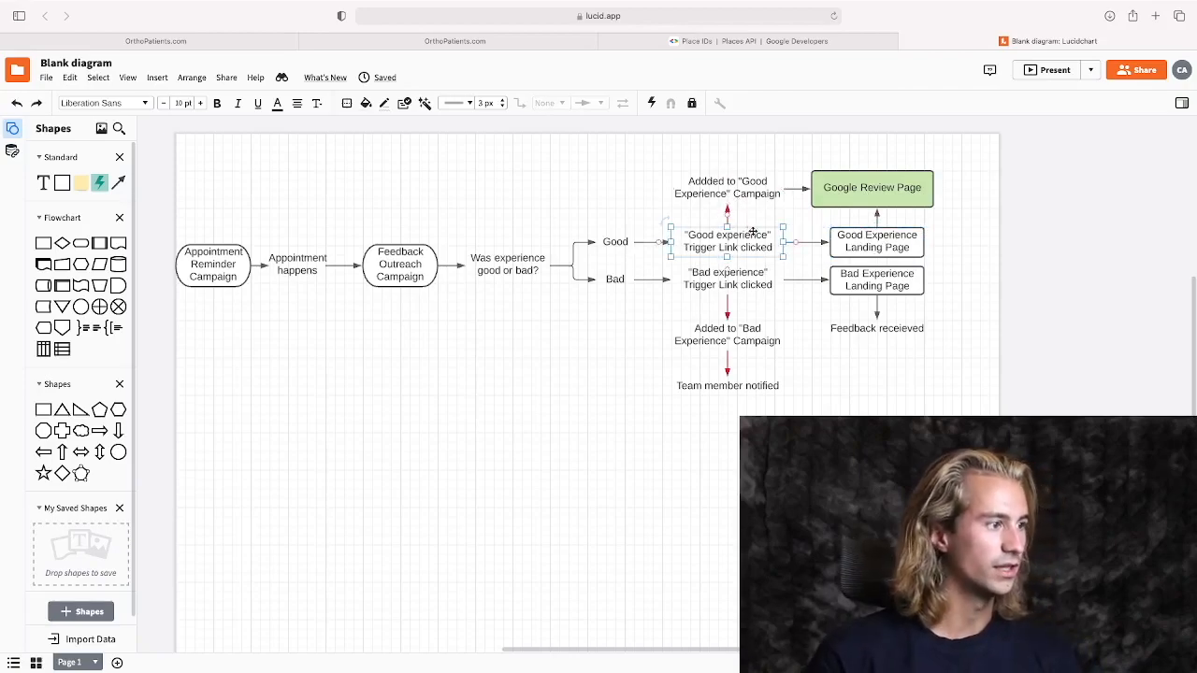
{"action": "left_click", "coordinate": [260, 44]}
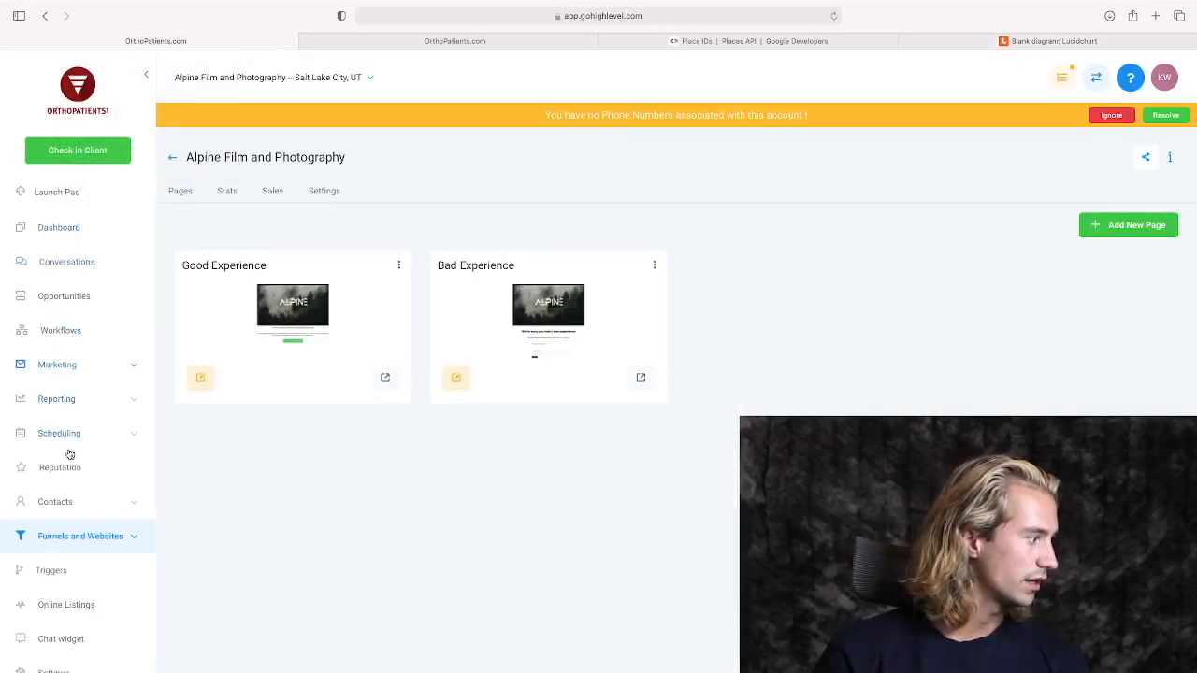
{"action": "left_click", "coordinate": [78, 561]}
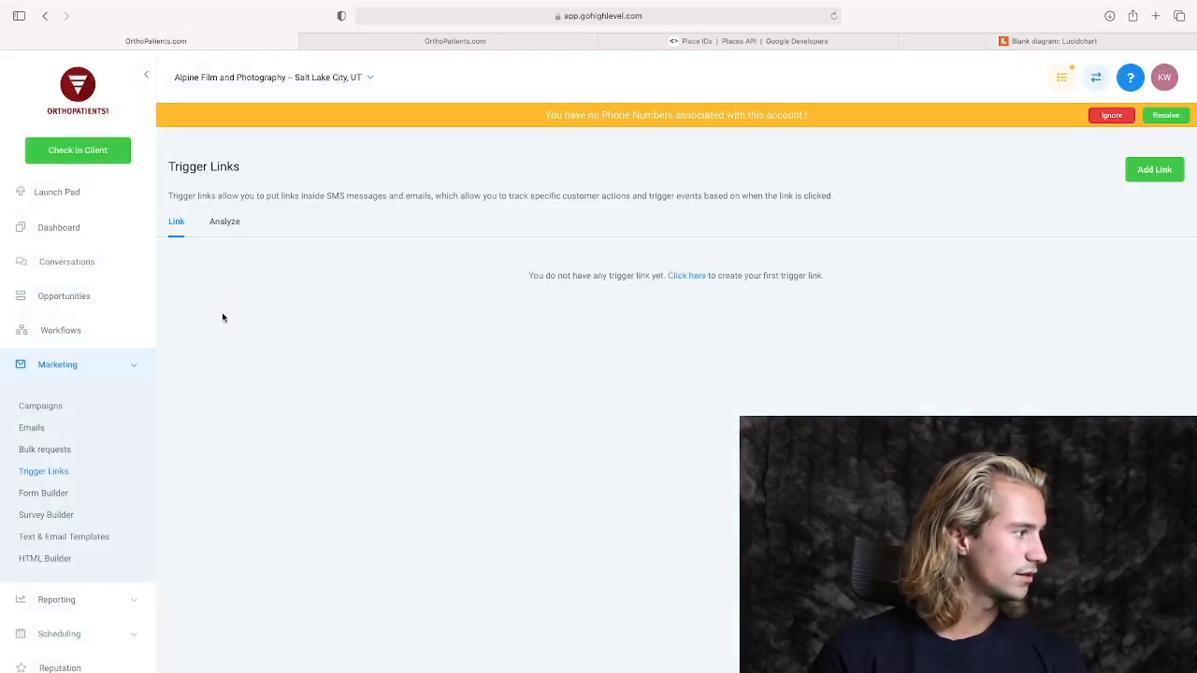
{"action": "left_click", "coordinate": [1143, 170]}
{"action": "type", "text": "Good Experience"}
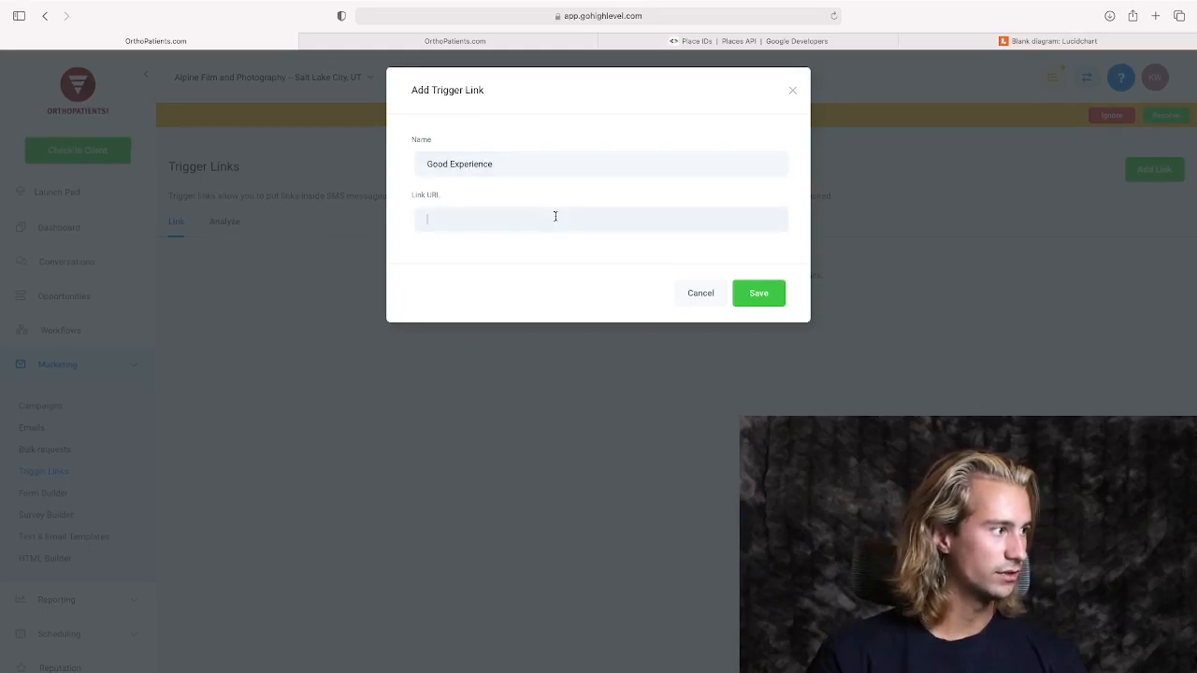
{"action": "left_click", "coordinate": [437, 44]}
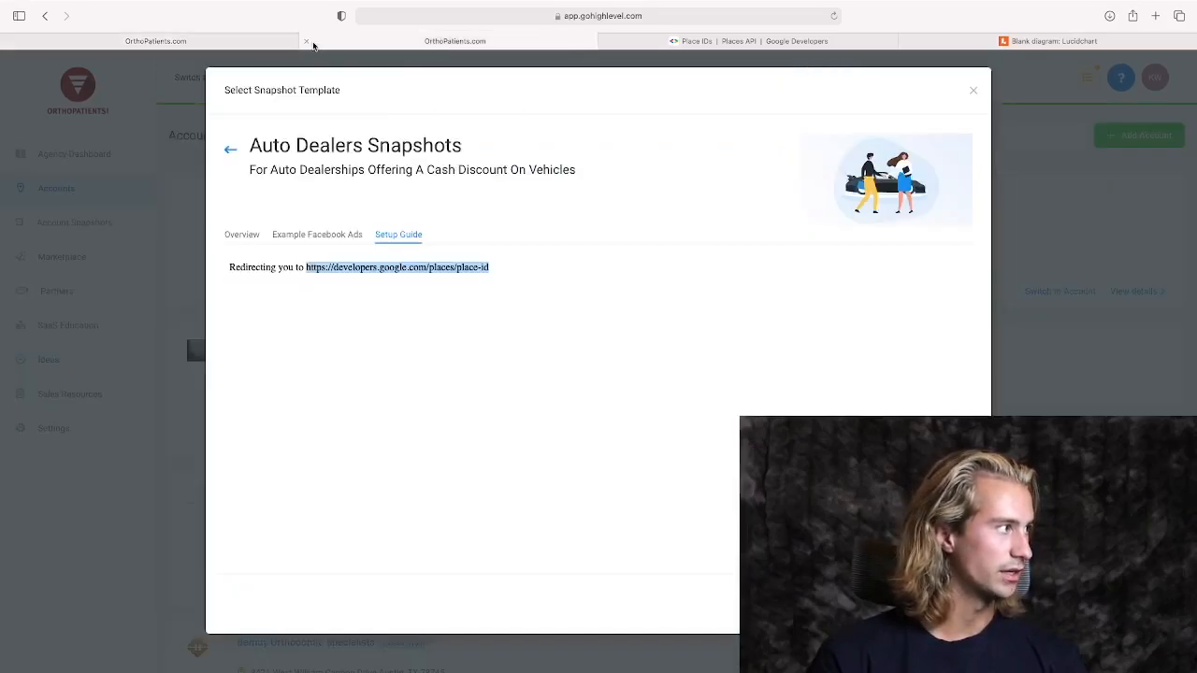
{"action": "left_click", "coordinate": [281, 47]}
{"action": "left_click", "coordinate": [707, 310]}
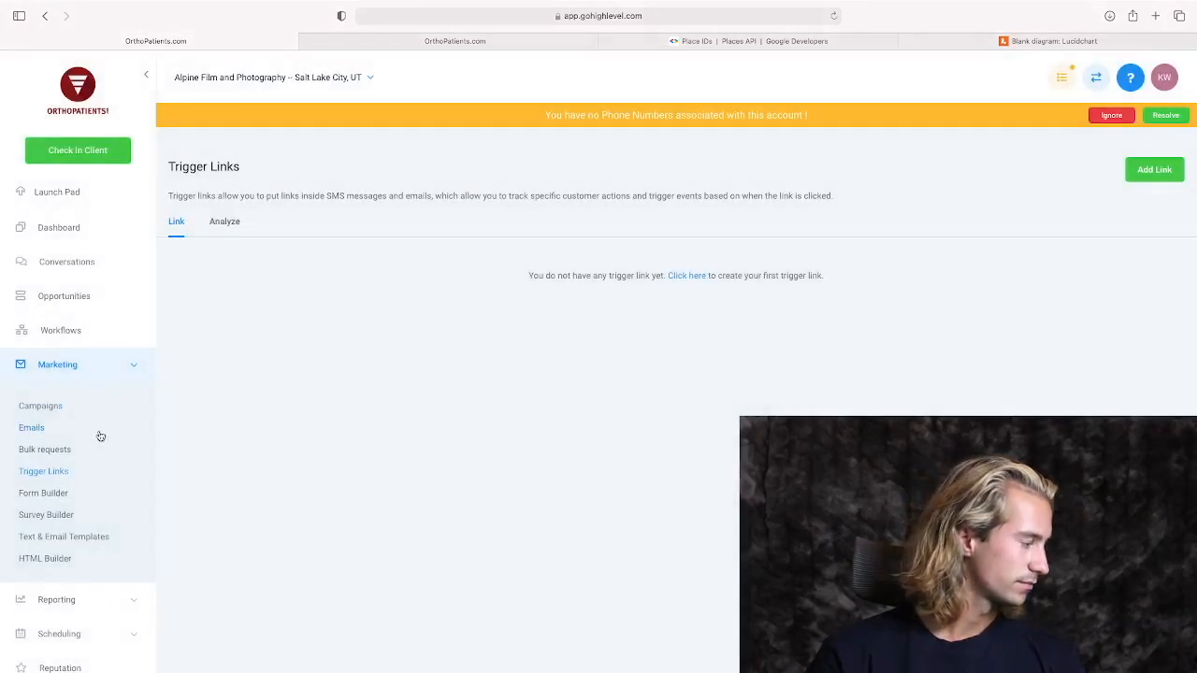
Open the Alpine Film and Photography website's pages, preview the Good Experience page and copy its URL.
{"action": "scroll", "coordinate": [62, 494], "scroll_direction": "down", "scroll_amount": 3}
{"action": "scroll", "coordinate": [66, 566], "scroll_direction": "down", "scroll_amount": 1}
{"action": "left_click", "coordinate": [74, 559]}
{"action": "left_click", "coordinate": [46, 619]}
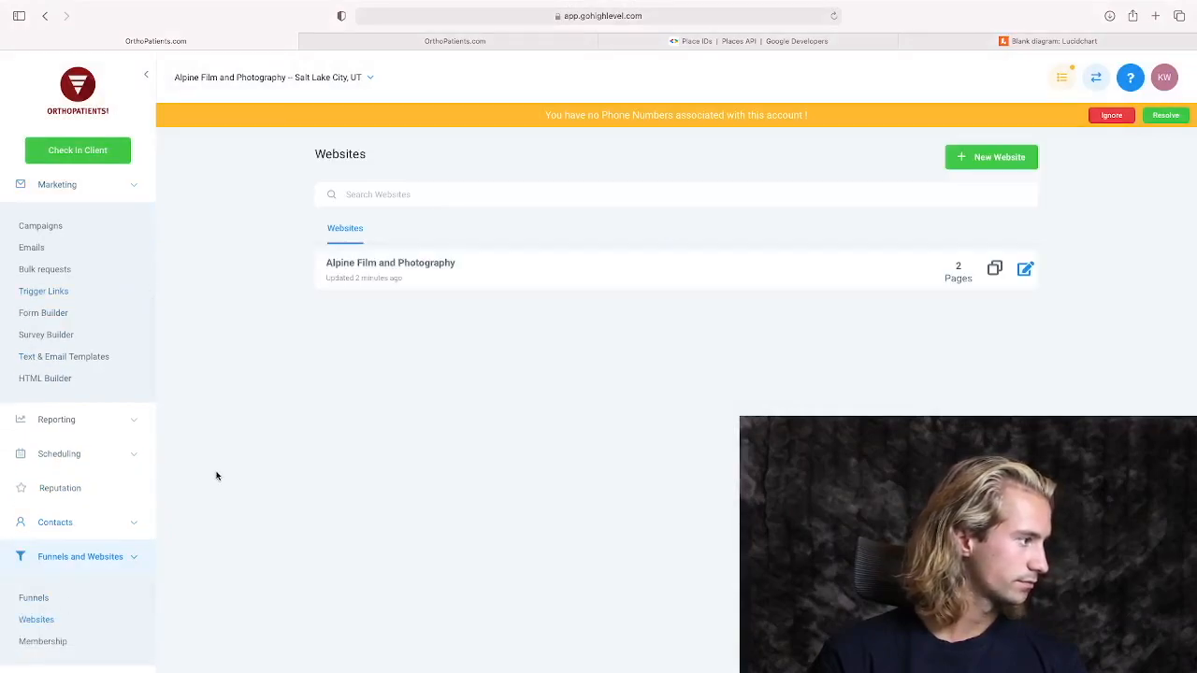
{"action": "left_click", "coordinate": [426, 272]}
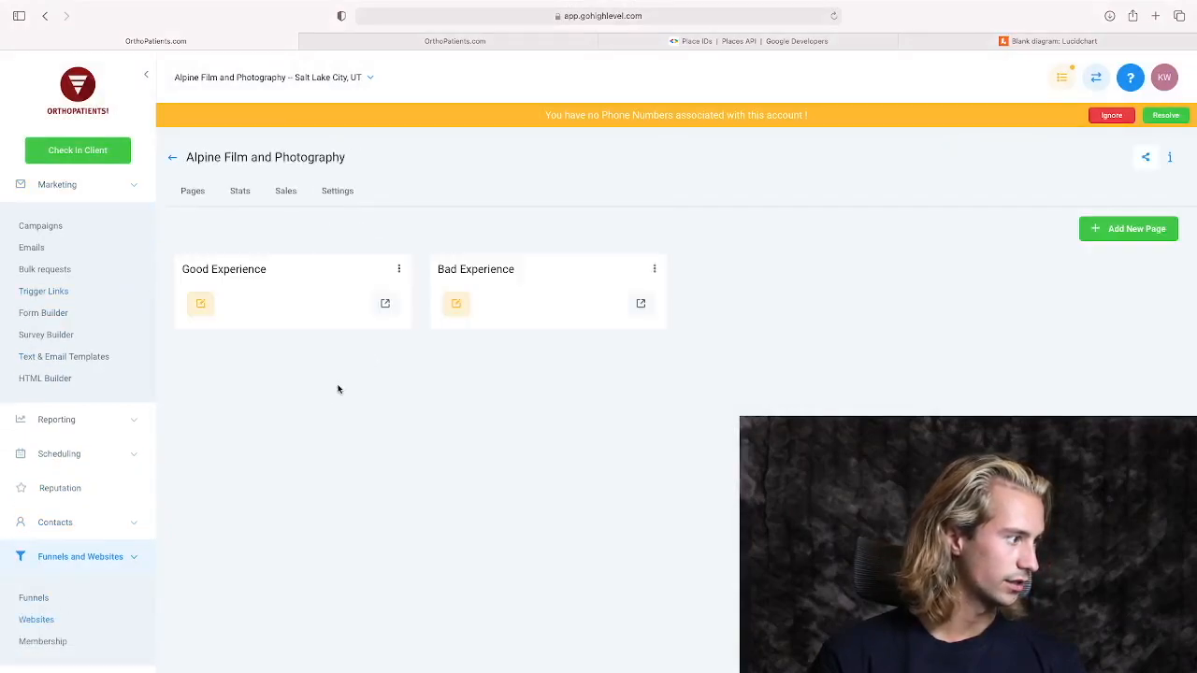
{"action": "left_click", "coordinate": [398, 270]}
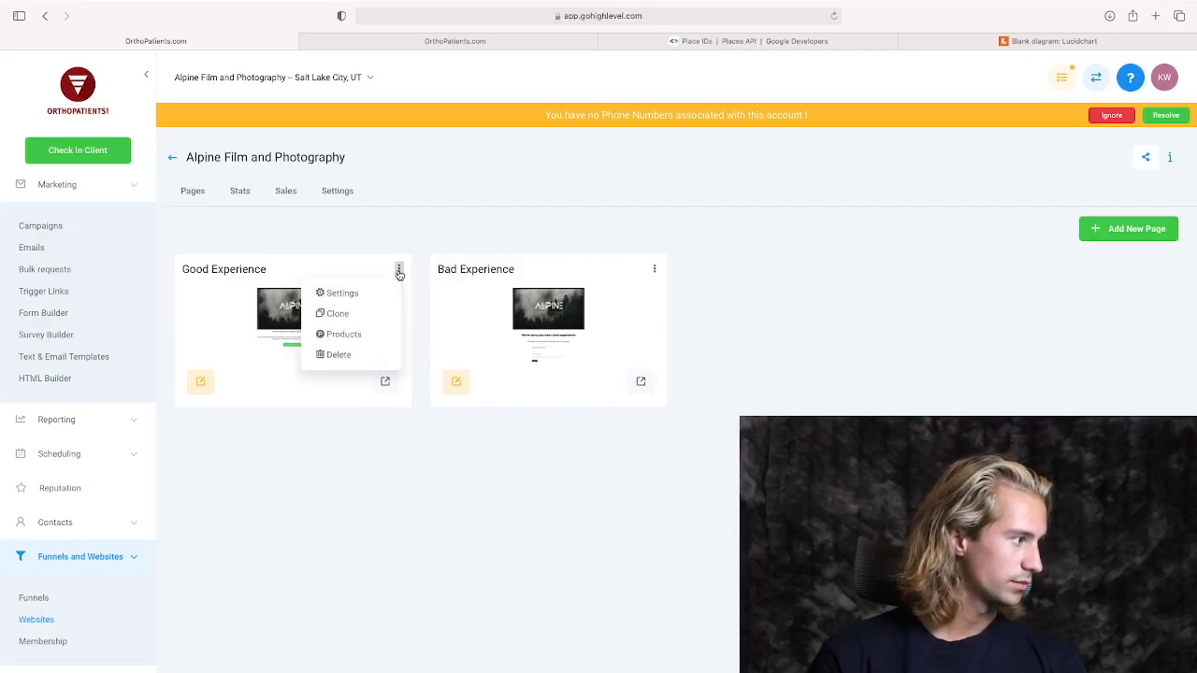
{"action": "left_click", "coordinate": [400, 273]}
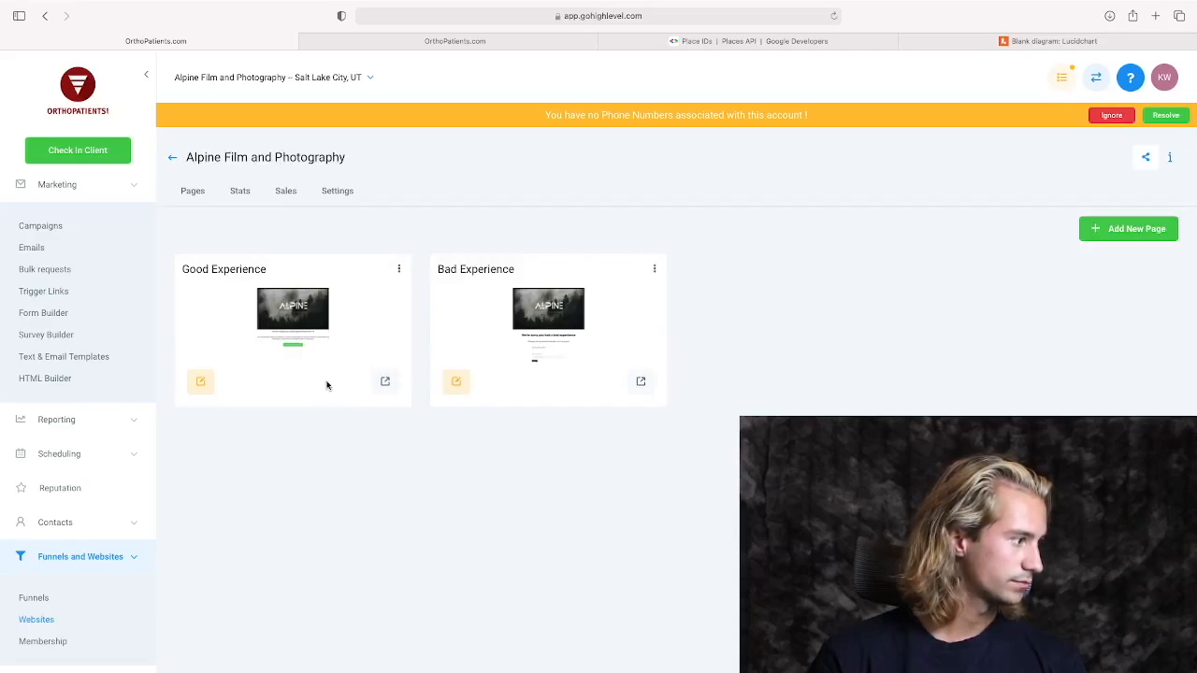
{"action": "left_click", "coordinate": [388, 383]}
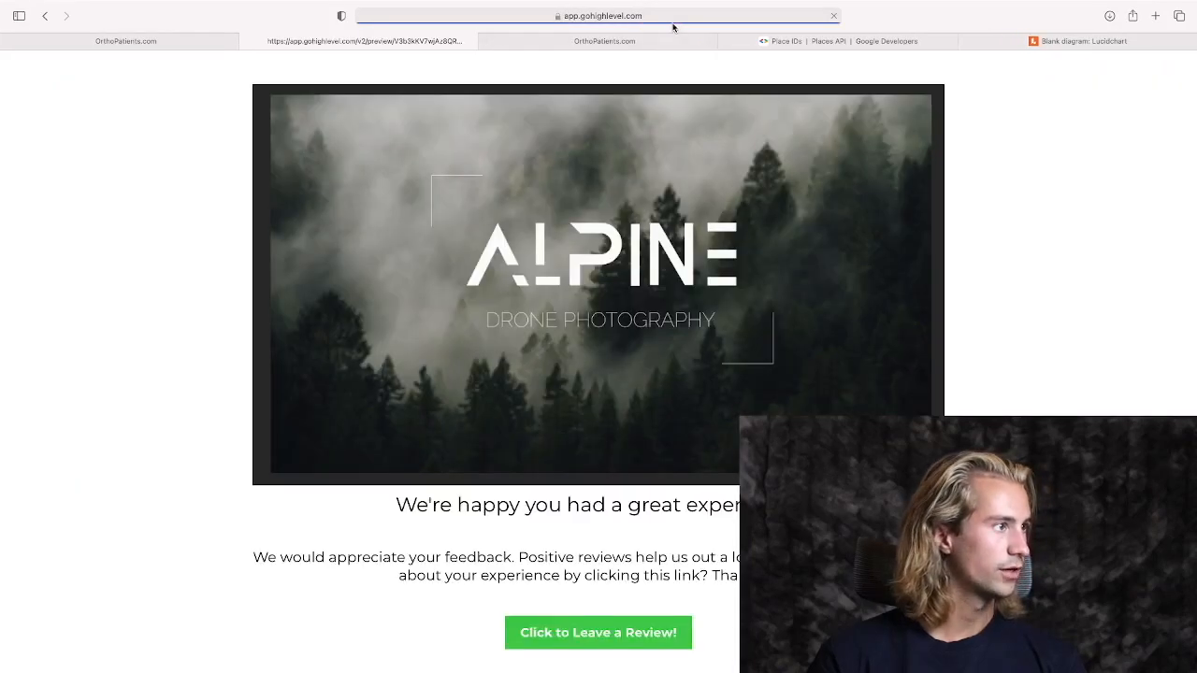
{"action": "left_click", "coordinate": [684, 16]}
{"action": "key", "text": "super+c"}
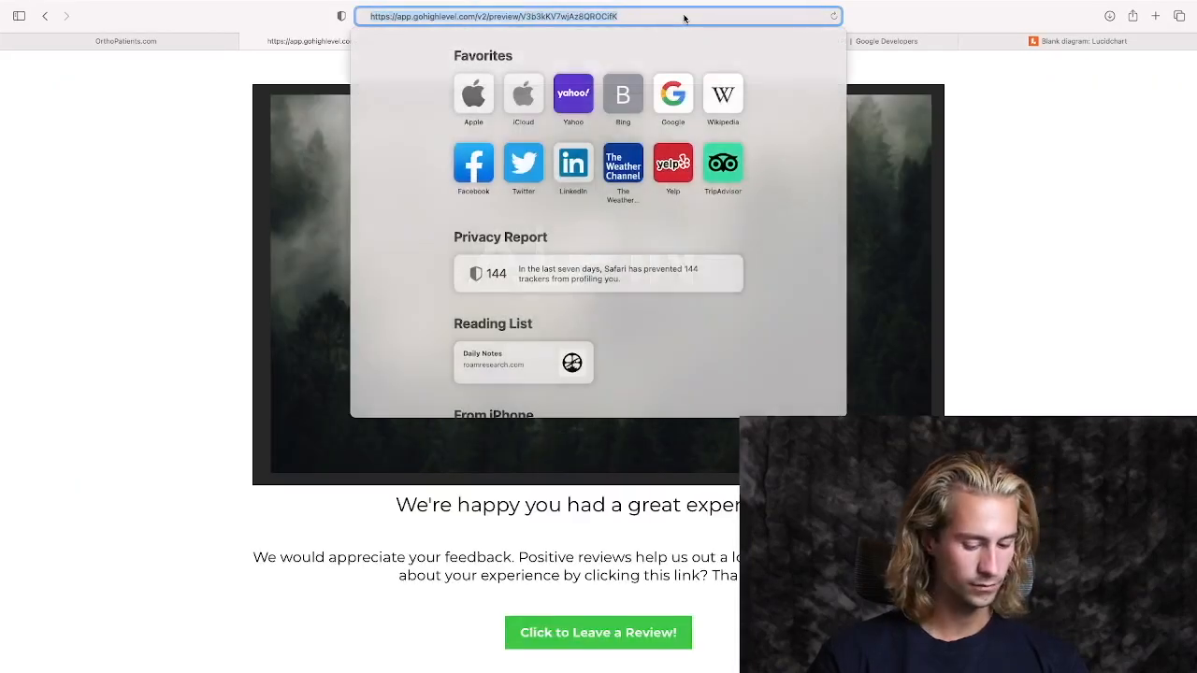
Create a trigger link named Good Experience with the copied preview address as its link URL.
{"action": "left_click", "coordinate": [125, 41]}
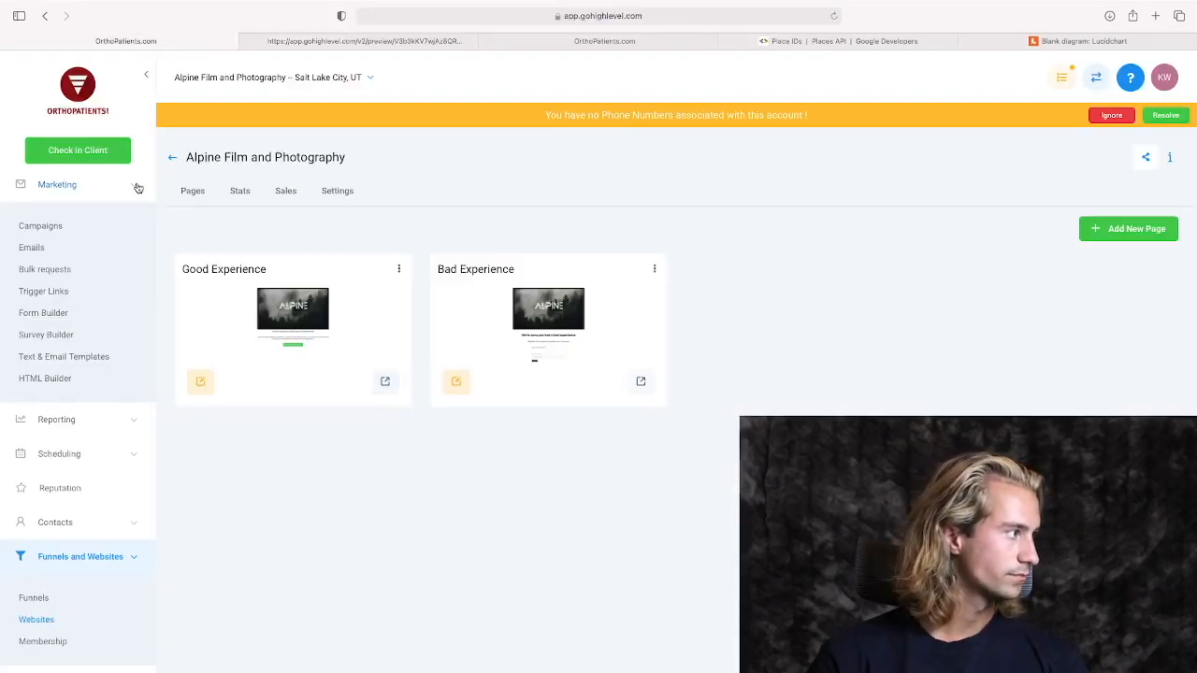
{"action": "left_click", "coordinate": [56, 291]}
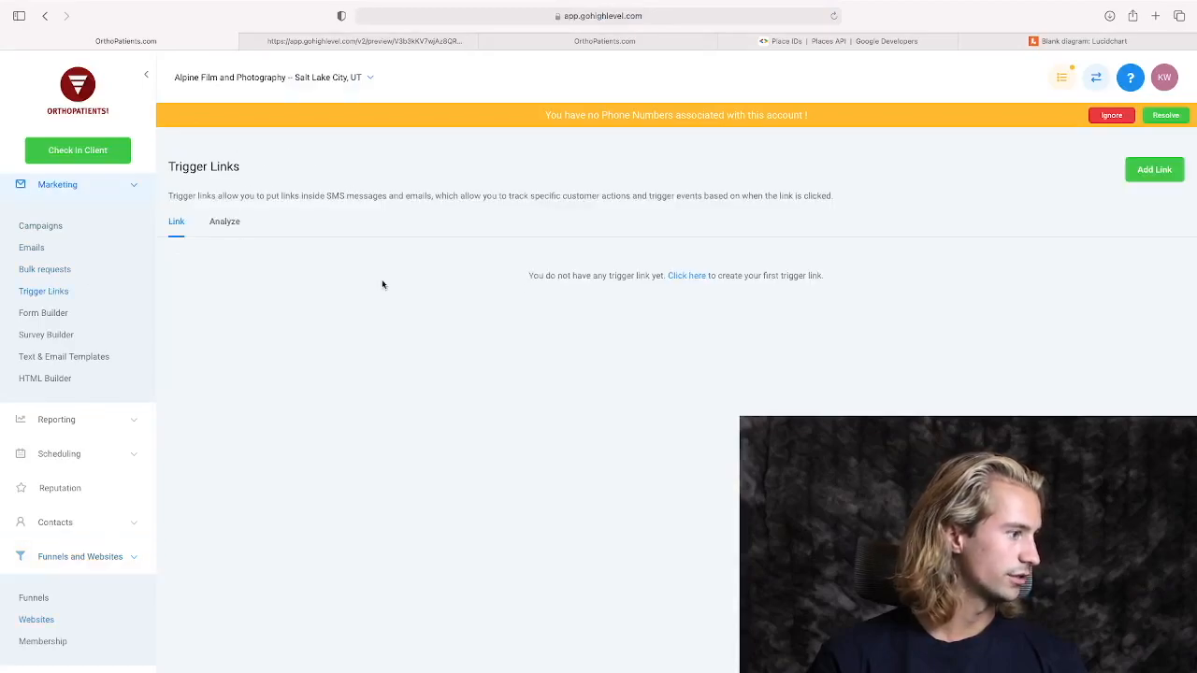
{"action": "left_click", "coordinate": [694, 276]}
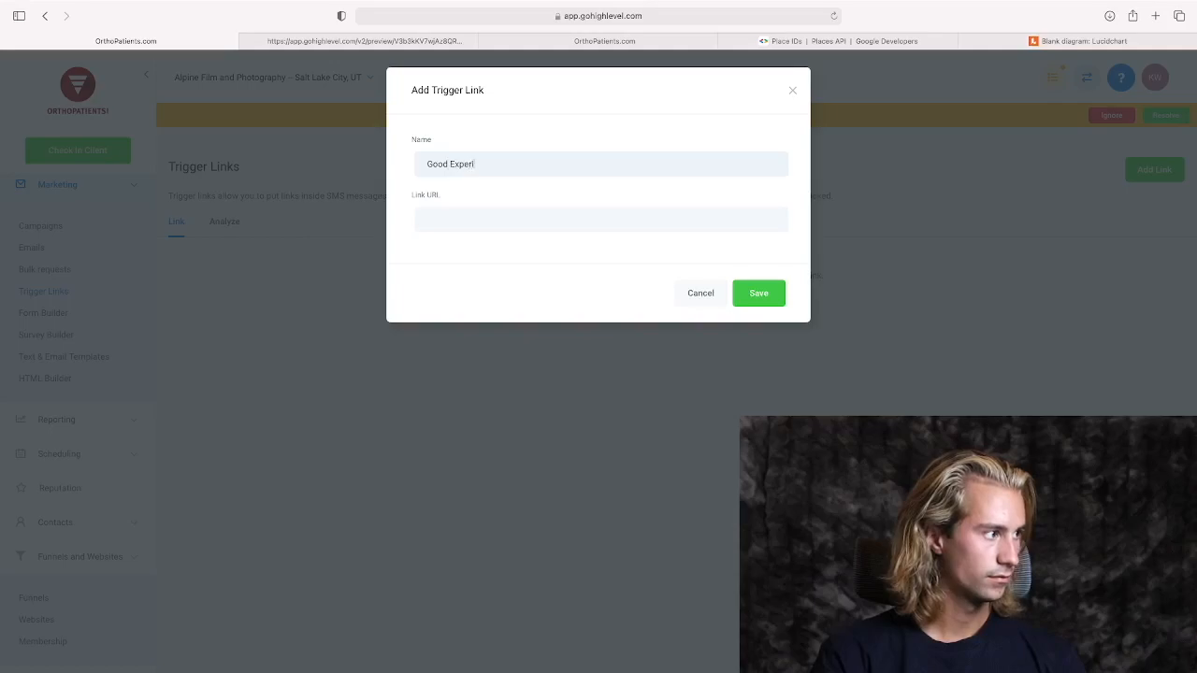
{"action": "key", "text": "super+v"}
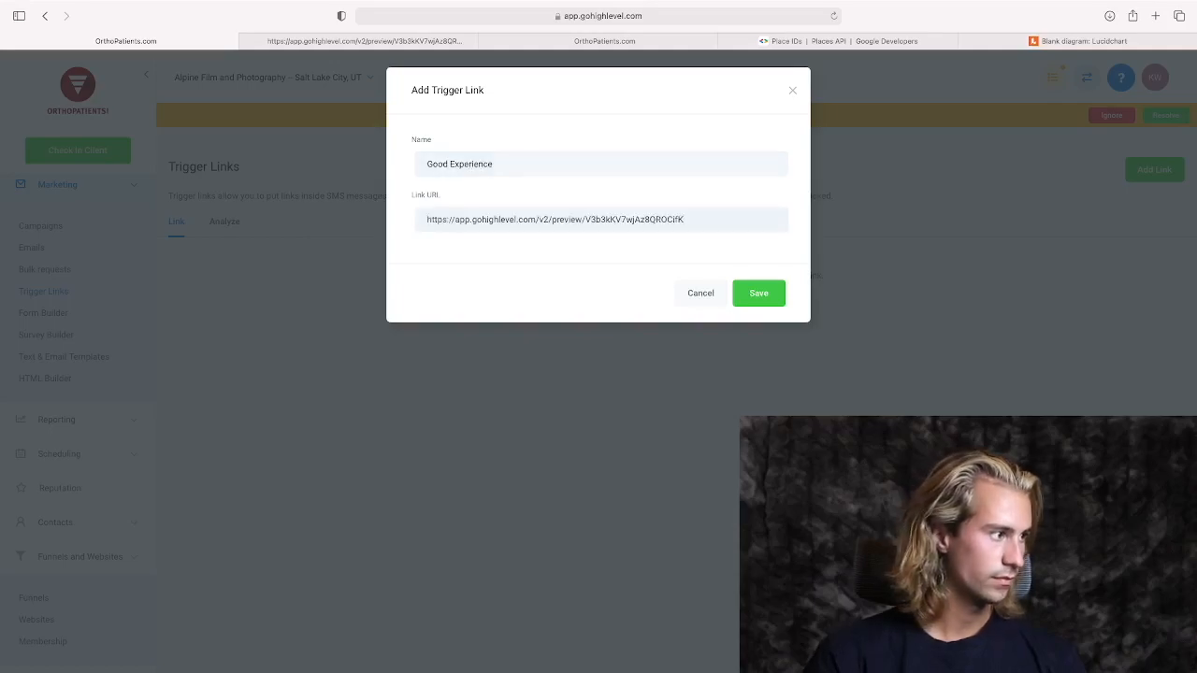
{"action": "left_click", "coordinate": [763, 292]}
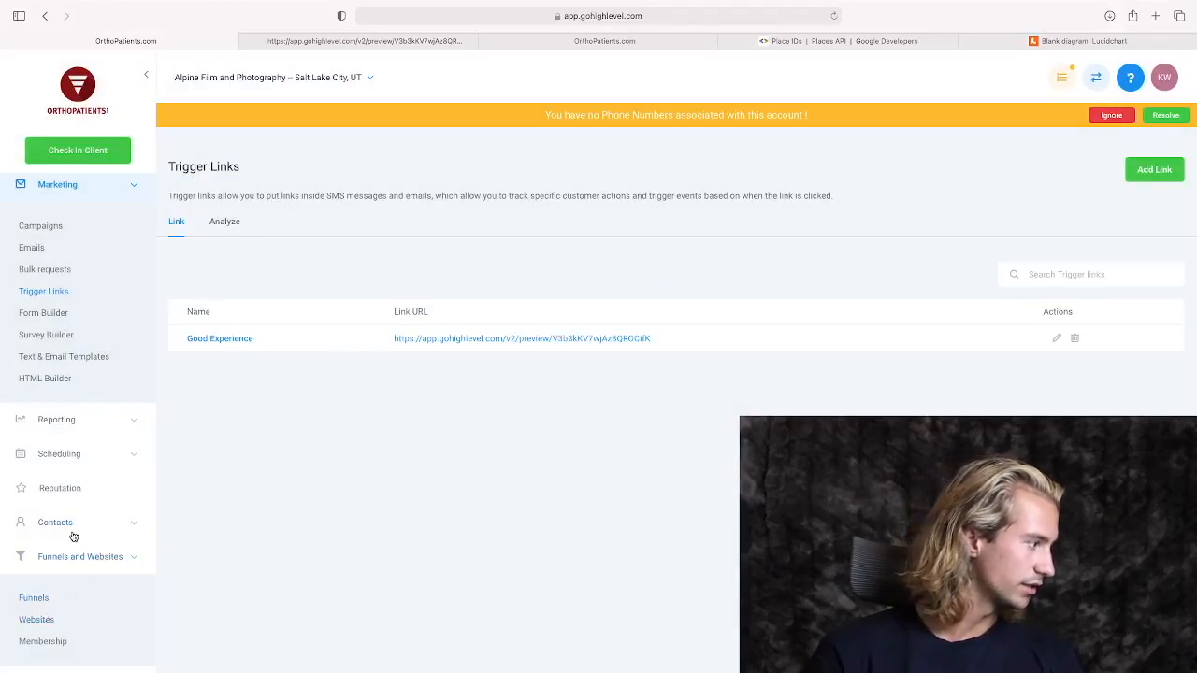
Close the old Good Experience preview, open the Alpine Film and Photography website's pages, preview the Bad Experience page and copy its URL.
{"action": "scroll", "coordinate": [72, 572], "scroll_direction": "down", "scroll_amount": 1}
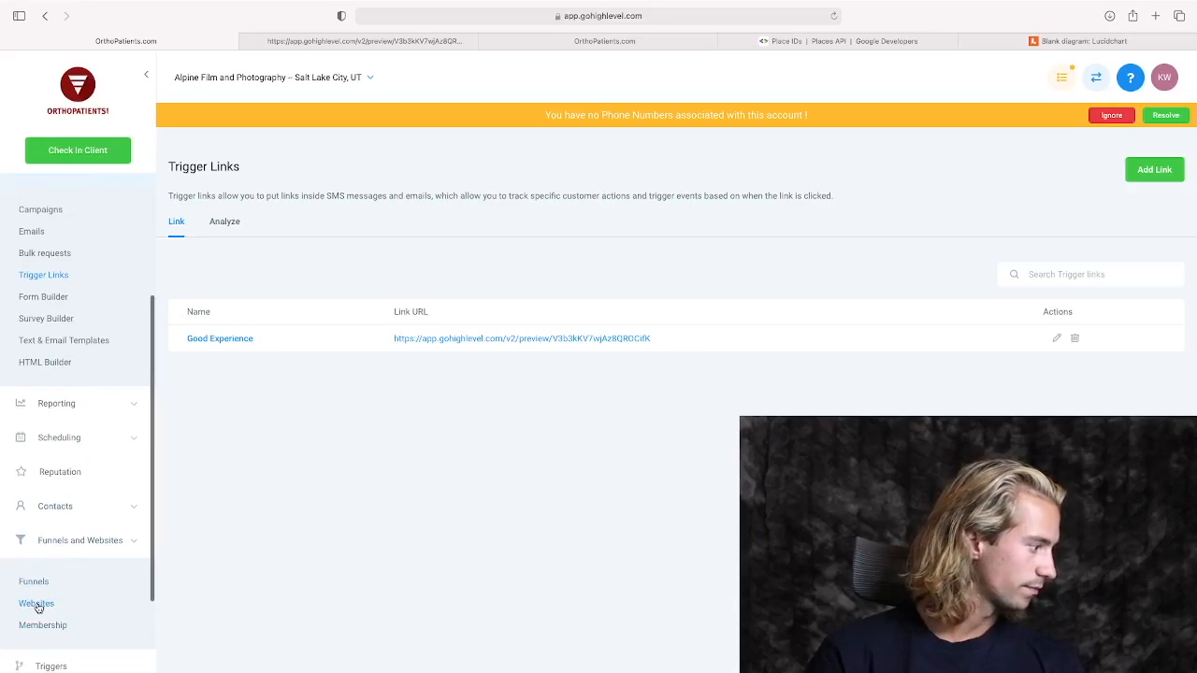
{"action": "left_click", "coordinate": [40, 603]}
{"action": "left_click", "coordinate": [298, 43]}
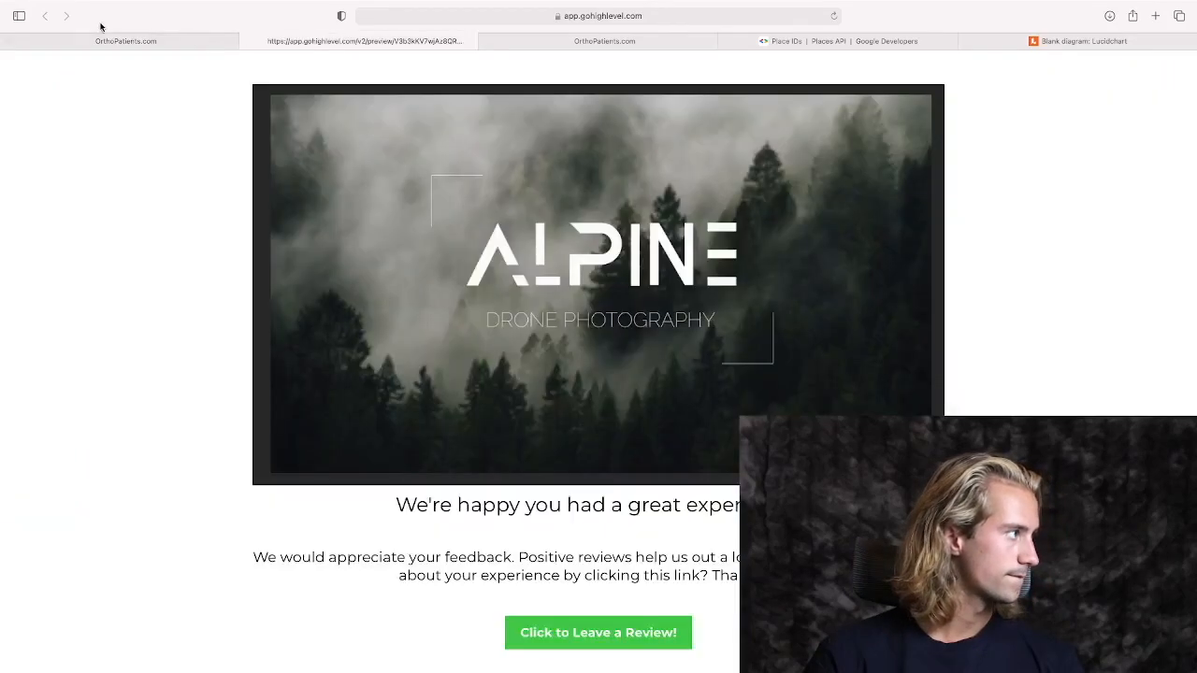
{"action": "left_click", "coordinate": [248, 41]}
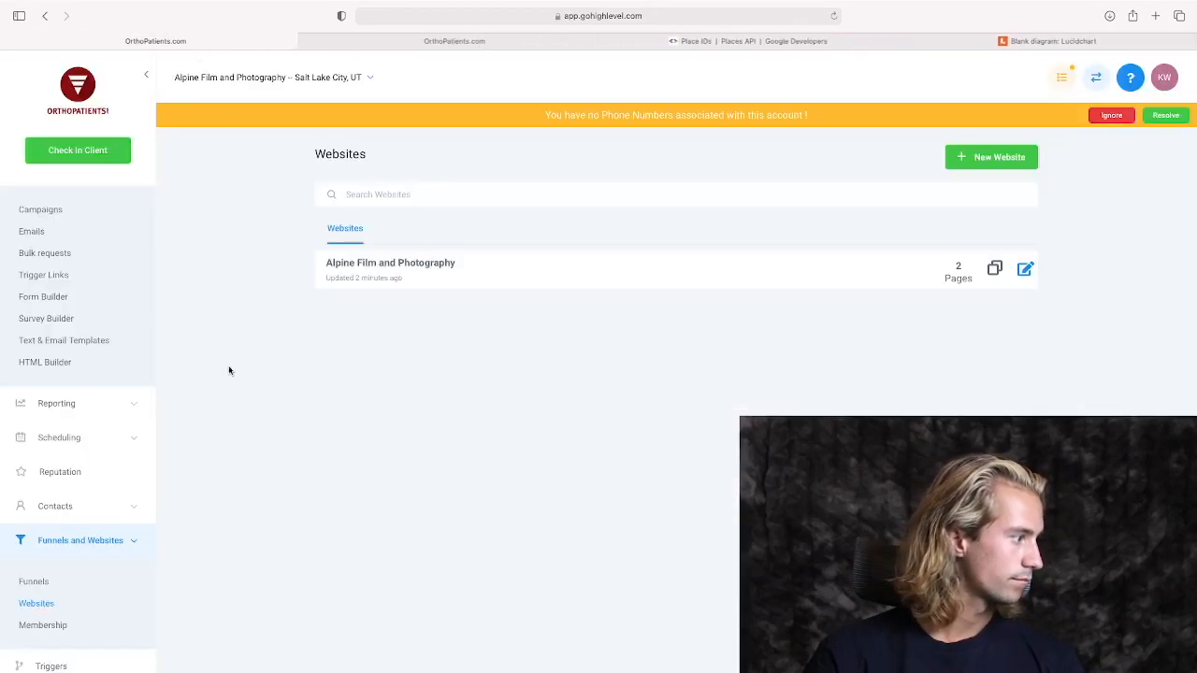
{"action": "left_click", "coordinate": [341, 273]}
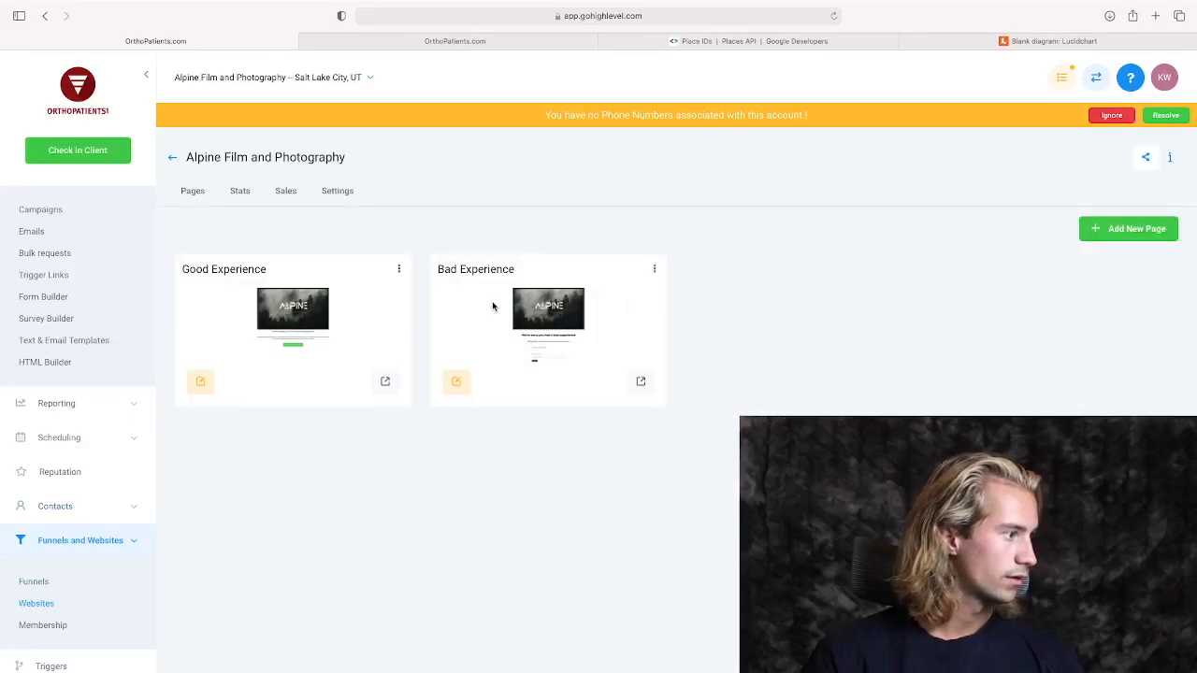
{"action": "left_click", "coordinate": [639, 379]}
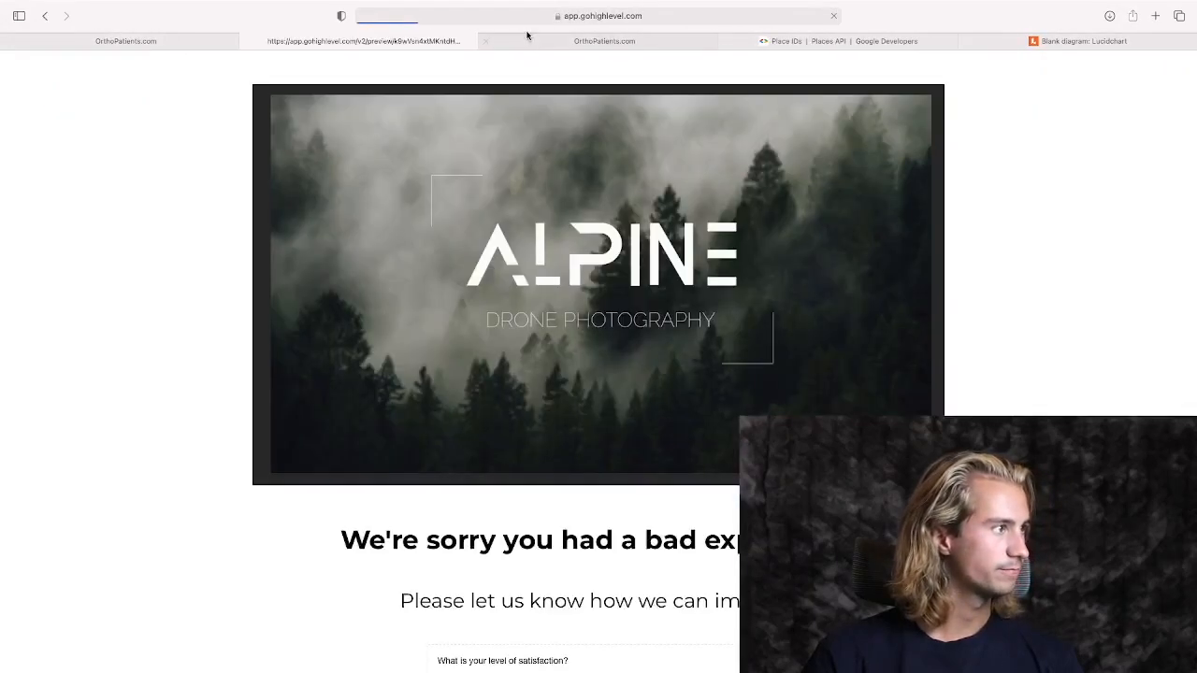
{"action": "left_click", "coordinate": [521, 21]}
{"action": "key", "text": "super+c"}
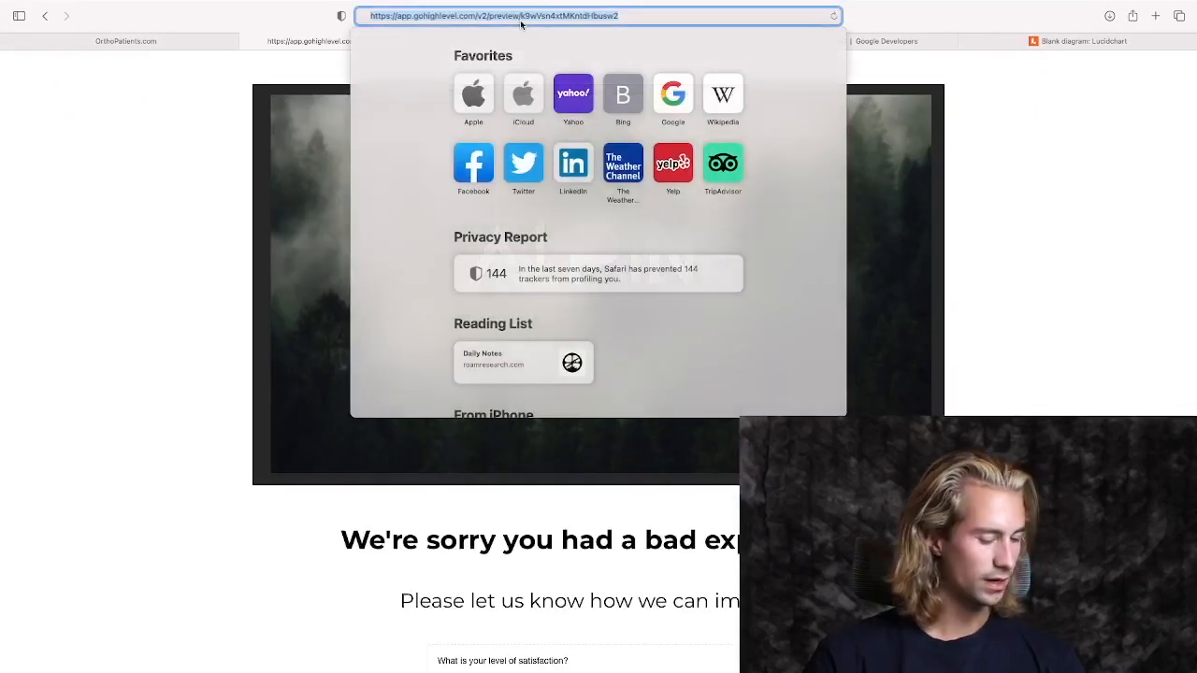
Create a trigger link named Bad Experience with the copied preview address as its link URL.
{"action": "left_click", "coordinate": [157, 42]}
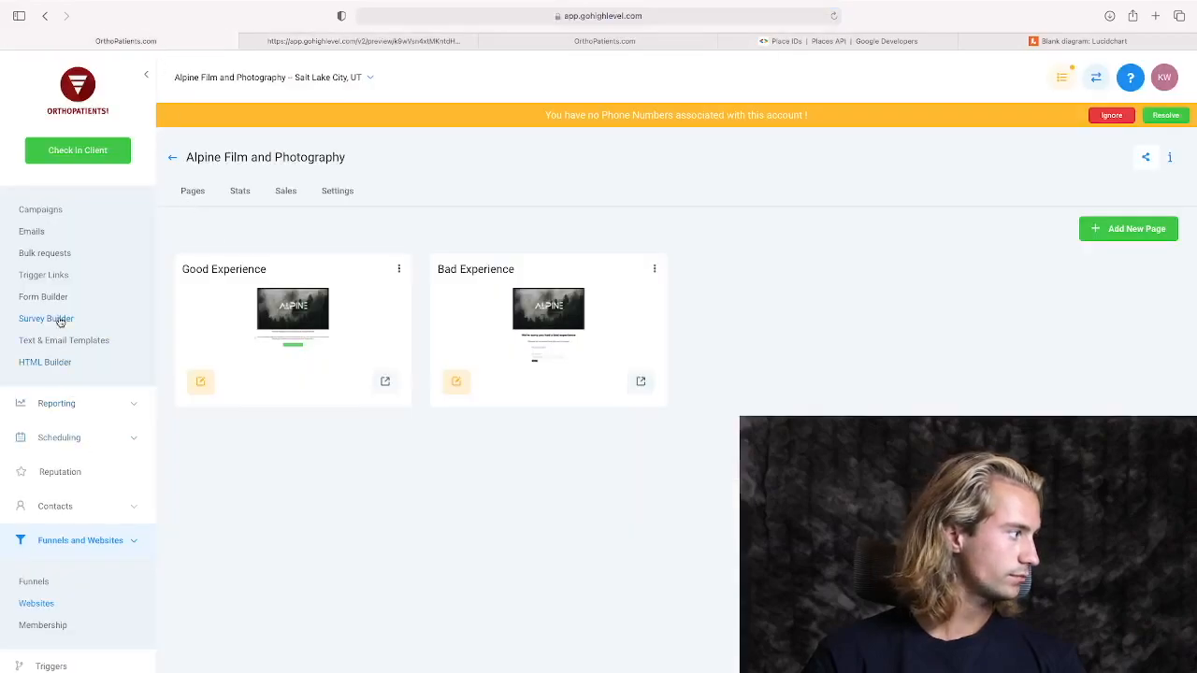
{"action": "left_click", "coordinate": [43, 275]}
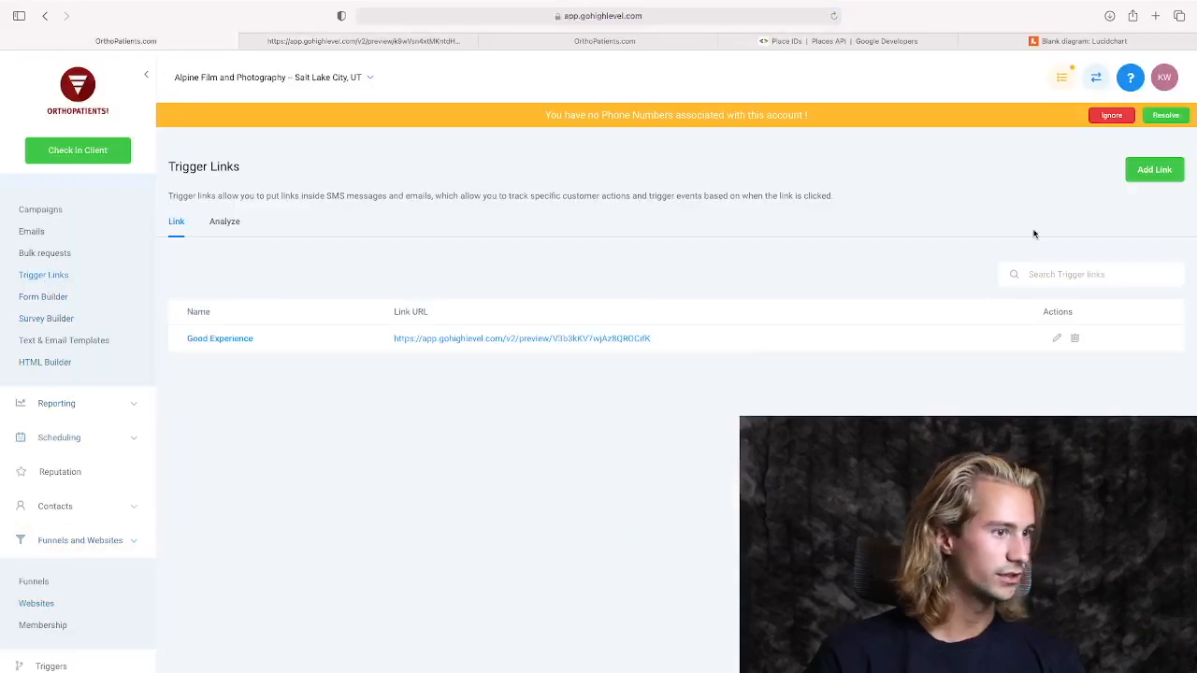
{"action": "left_click", "coordinate": [1154, 169]}
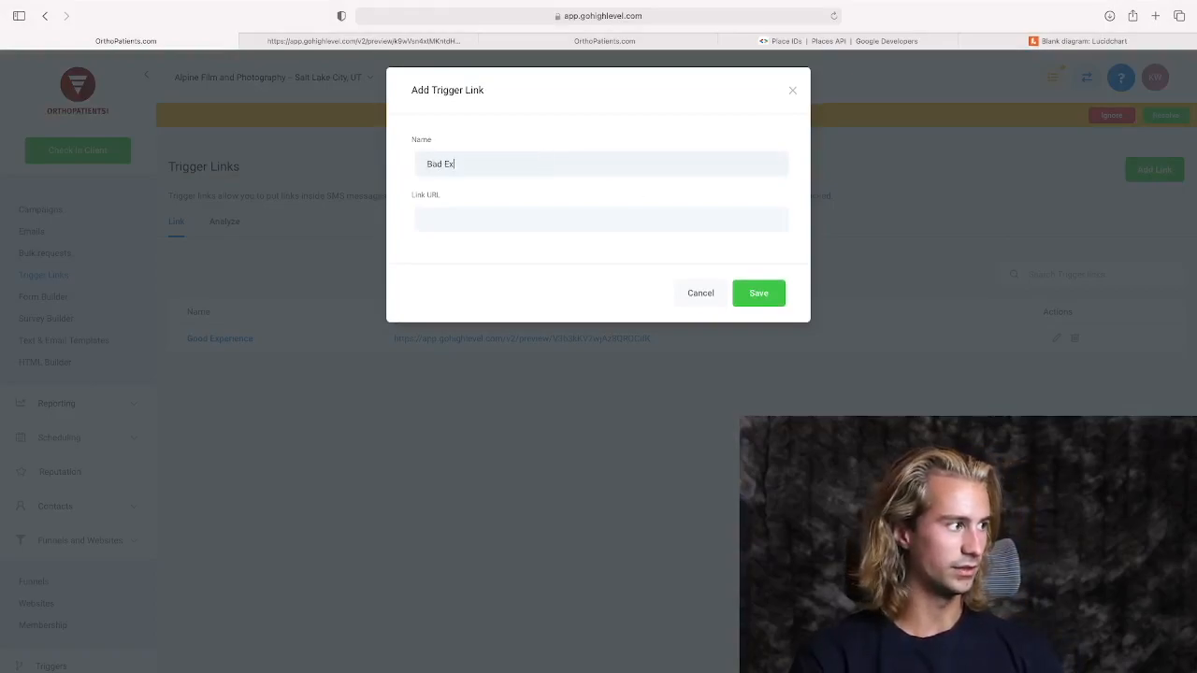
{"action": "key", "text": "super+v"}
{"action": "left_click", "coordinate": [757, 293]}
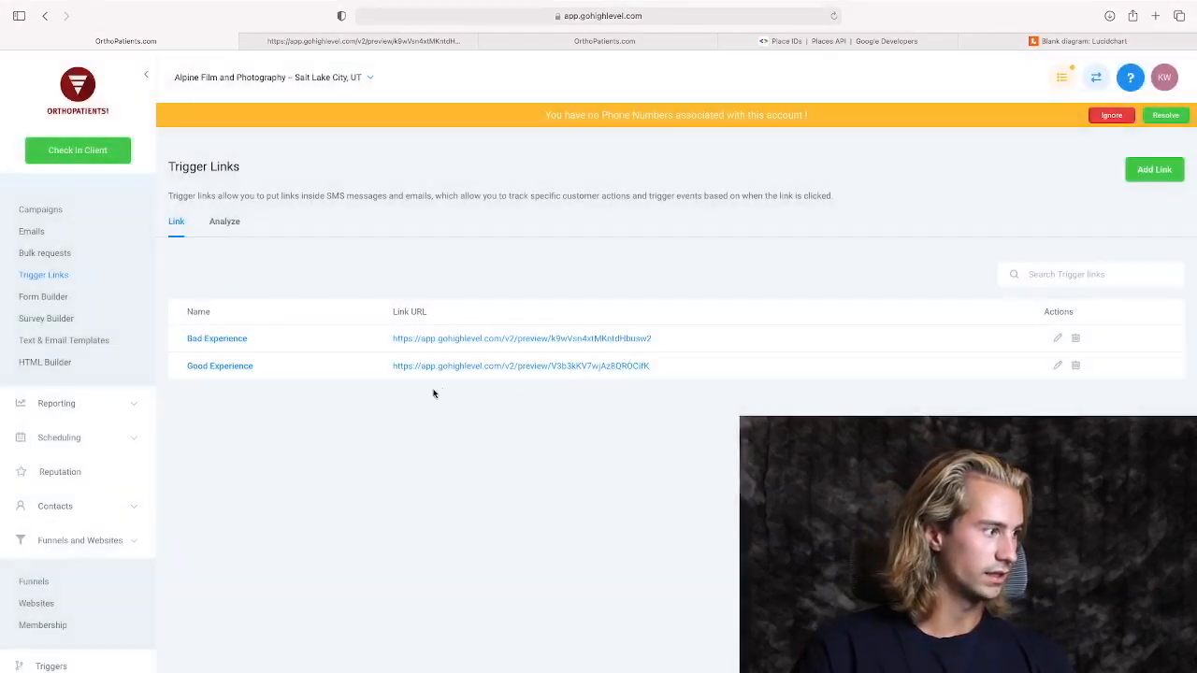
Check the "Good Experience" campaign stage in the Lucidchart flowchart and return to the Alpine account's trigger links.
{"action": "left_click", "coordinate": [1040, 42]}
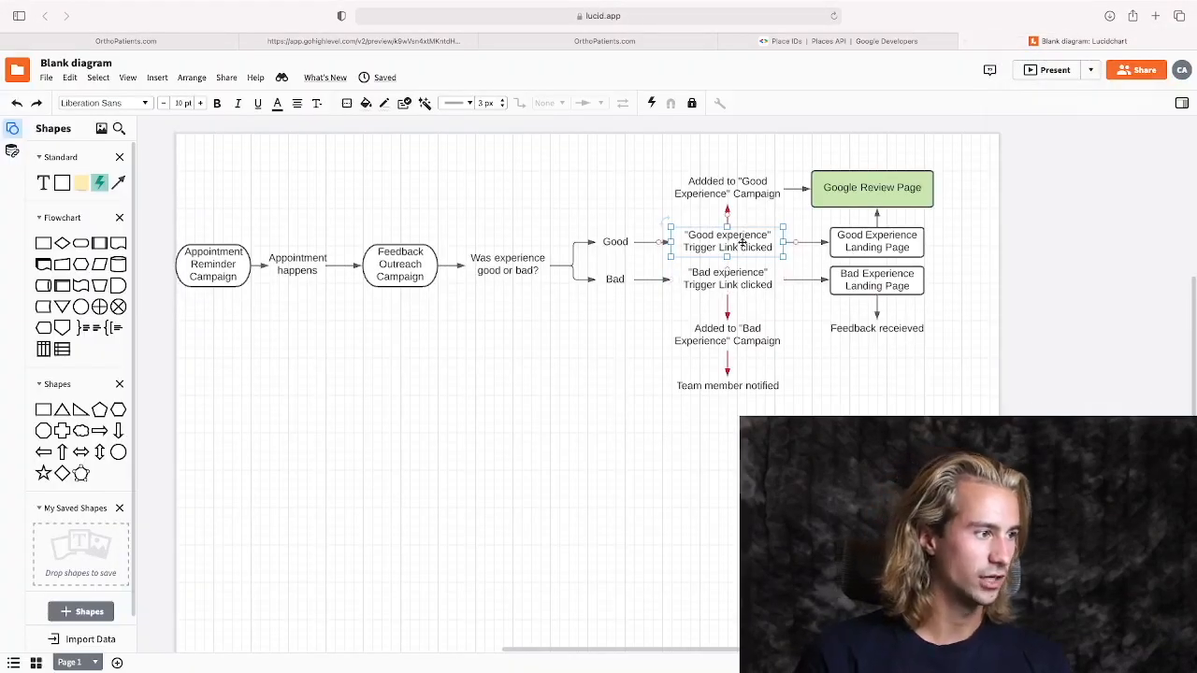
{"action": "left_click", "coordinate": [738, 196]}
{"action": "left_click", "coordinate": [126, 41]}
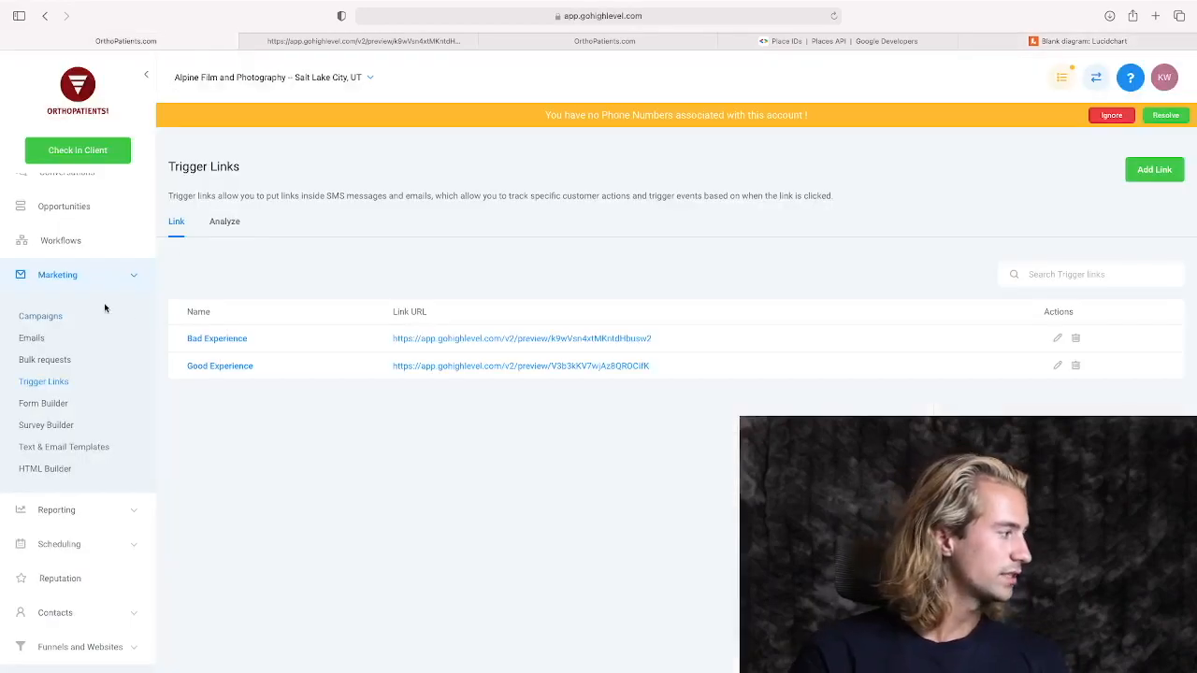
Create a campaign folder named Feedback Outreach in the marketing campaigns.
{"action": "left_click", "coordinate": [40, 316]}
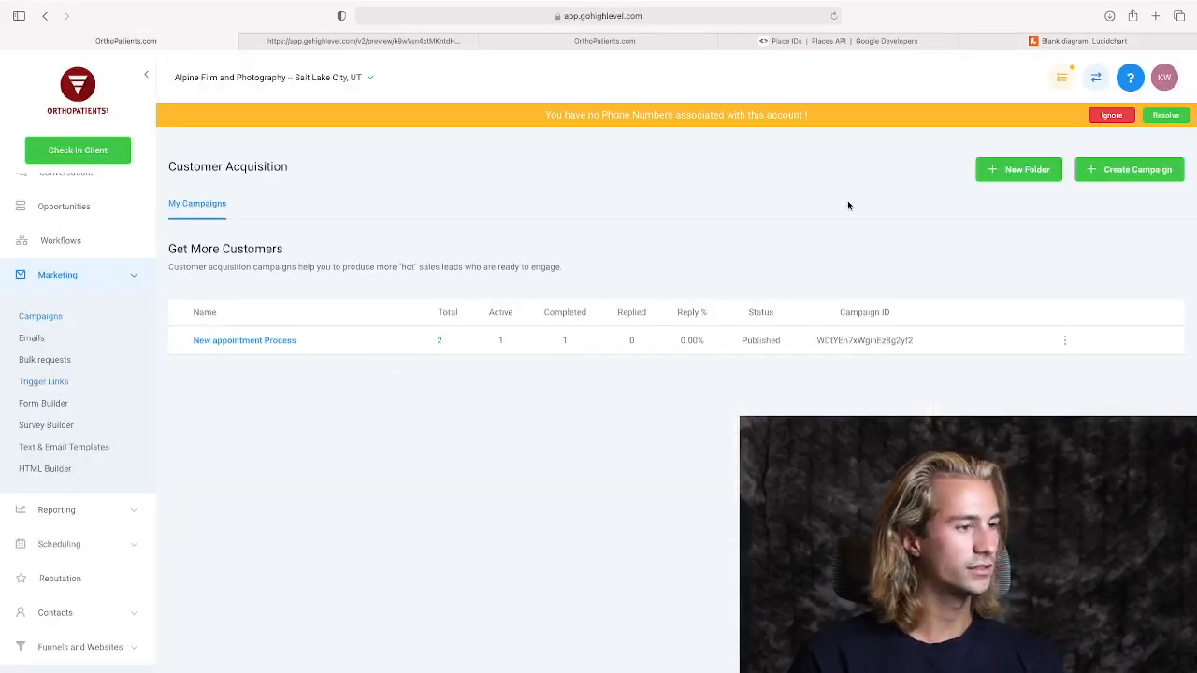
{"action": "left_click", "coordinate": [1001, 171]}
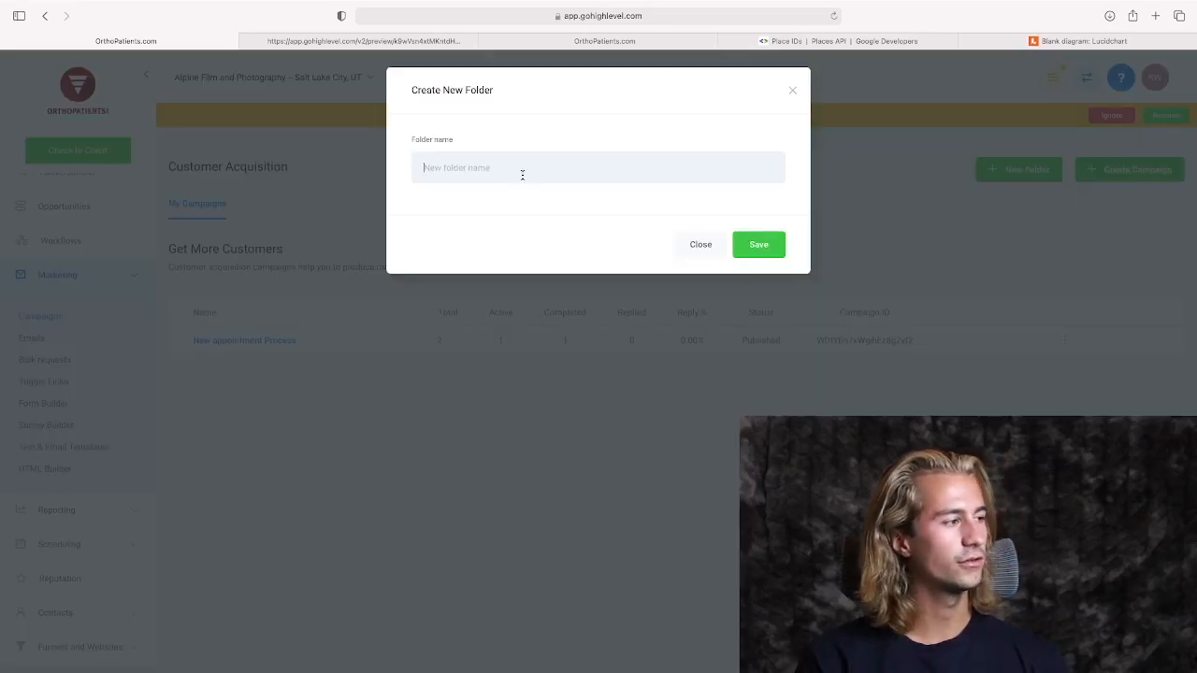
{"action": "type", "text": "Feedback Outreach"}
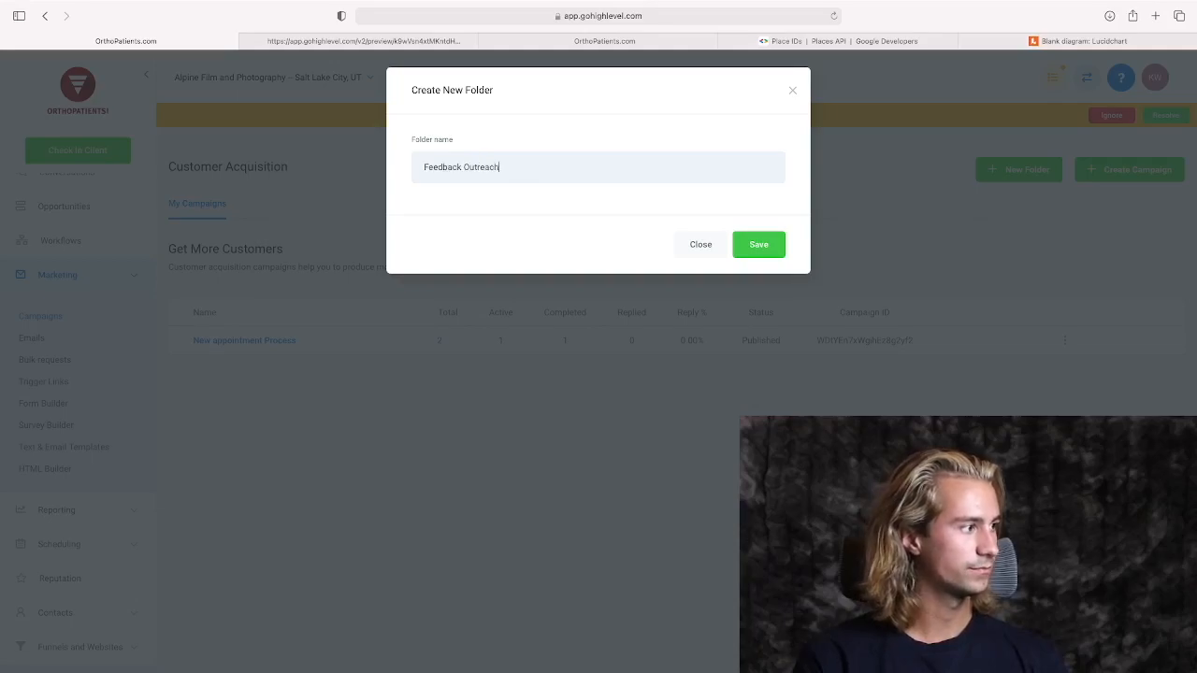
{"action": "left_click", "coordinate": [767, 244]}
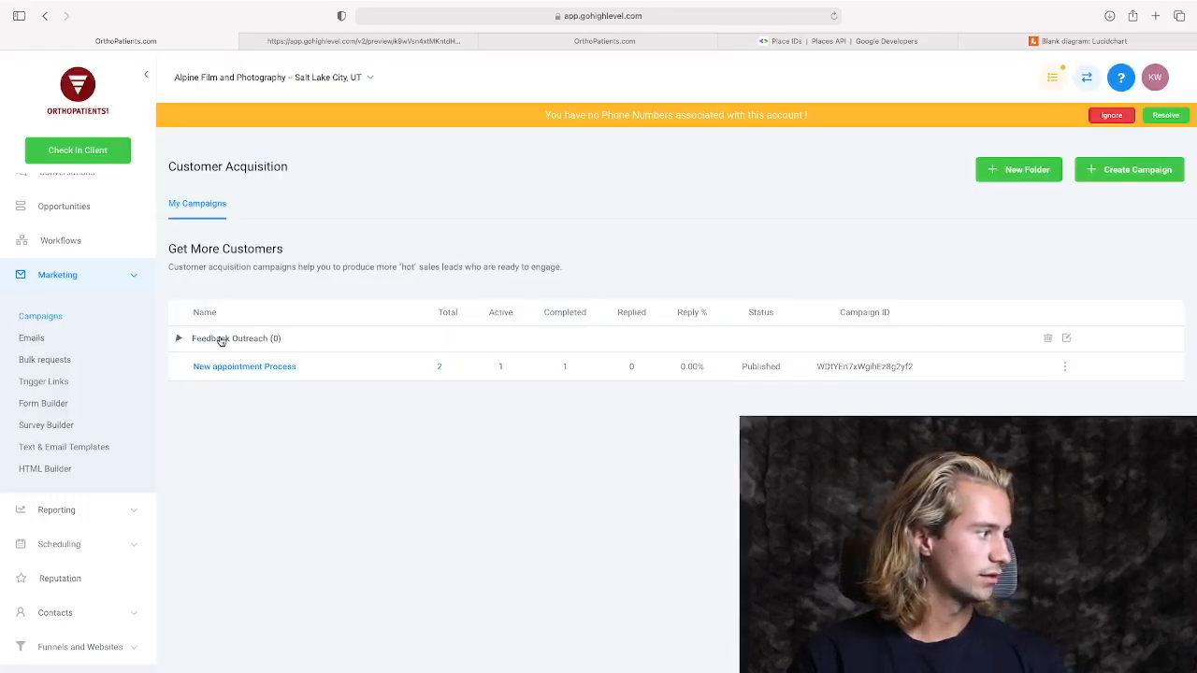
Create a campaign named Good Experience inside the Feedback Outreach folder.
{"action": "left_click", "coordinate": [1113, 169]}
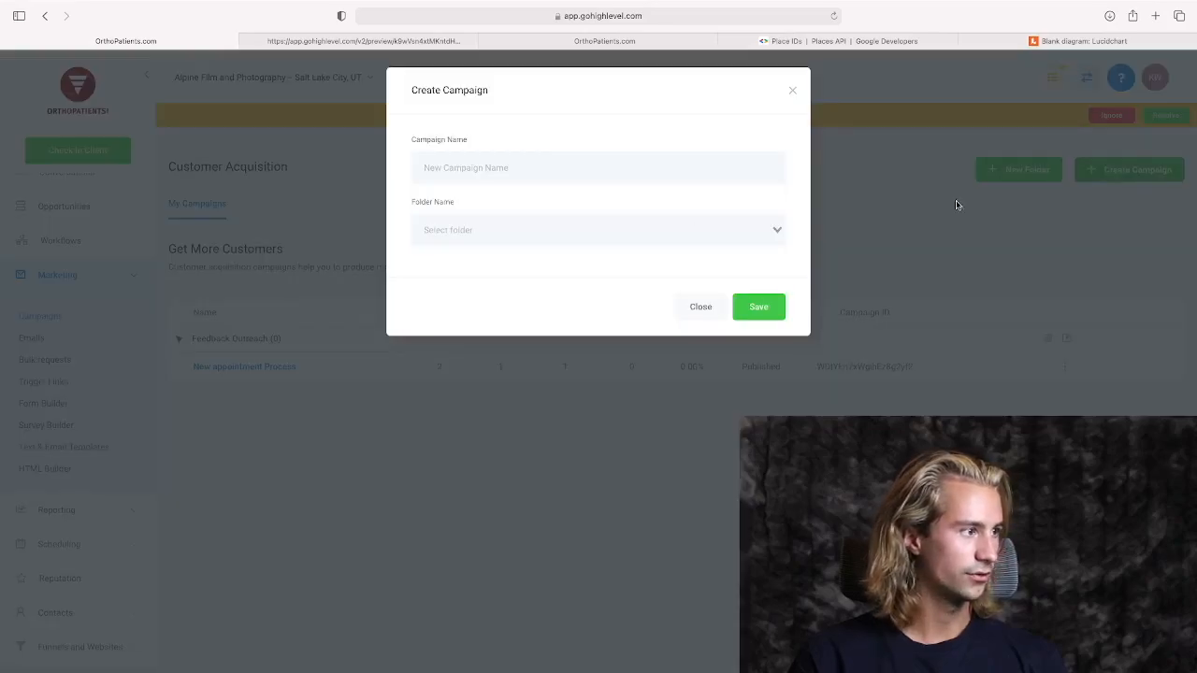
{"action": "left_click", "coordinate": [559, 171]}
{"action": "type", "text": "Good E"}
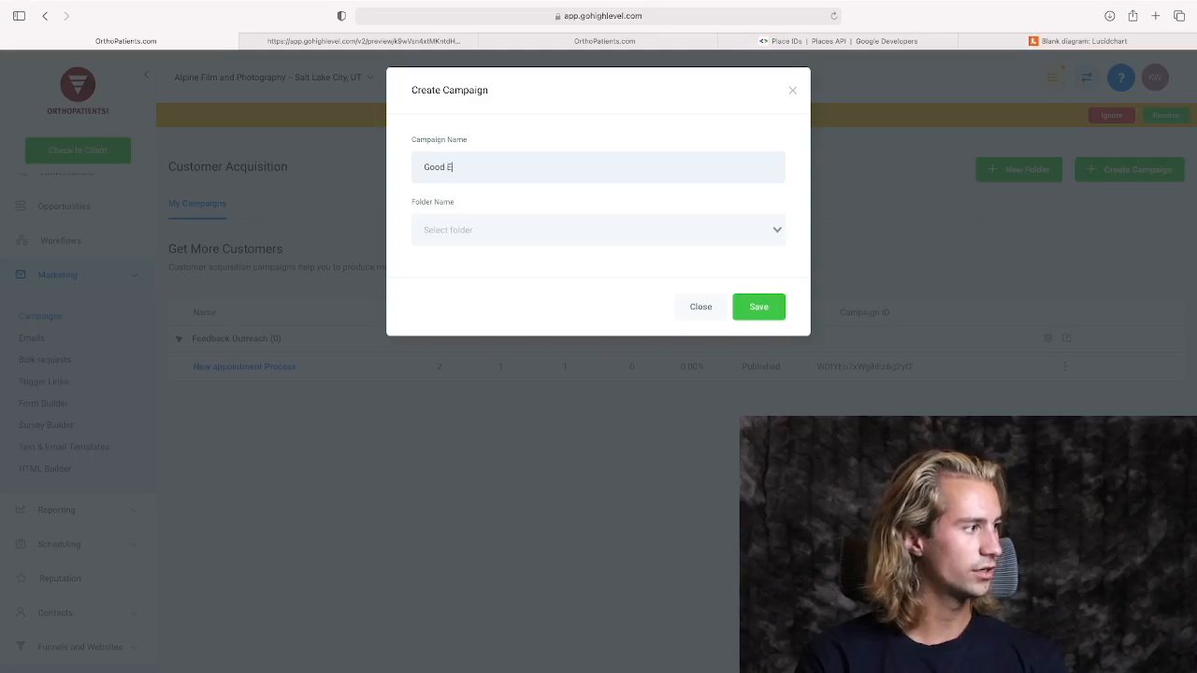
{"action": "type", "text": "xperience"}
{"action": "left_click", "coordinate": [596, 217]}
{"action": "left_click", "coordinate": [532, 259]}
{"action": "left_click", "coordinate": [758, 309]}
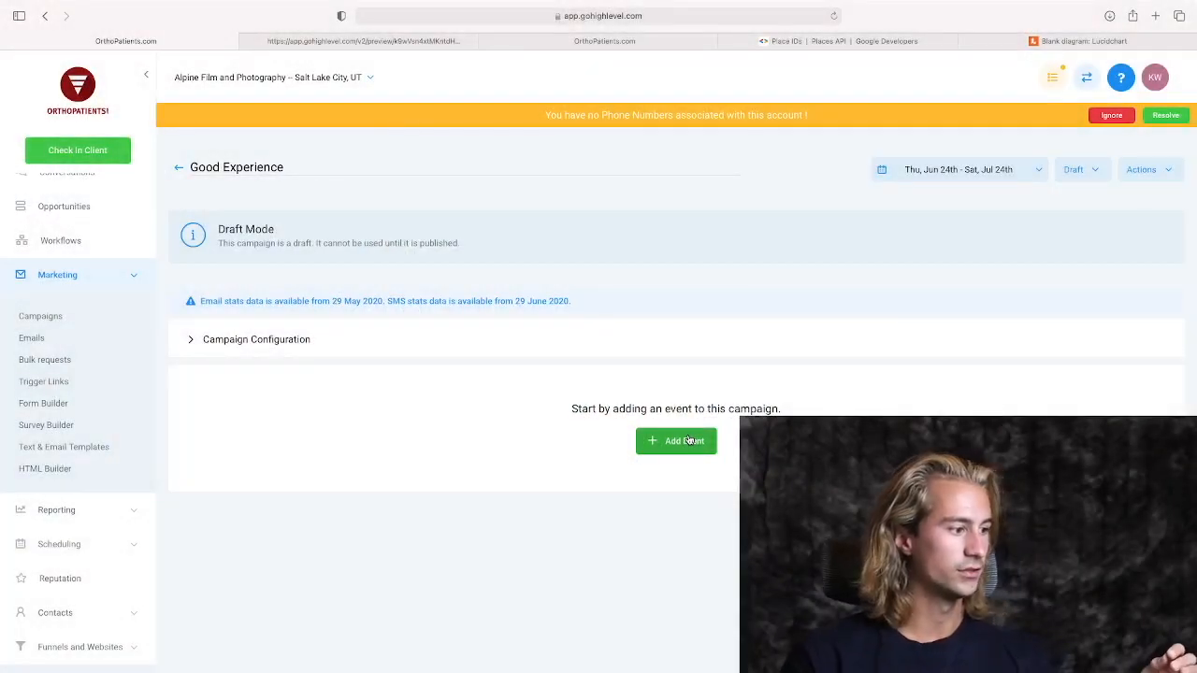
Add an email event to the Good Experience campaign with the subject "We're Happy You Had a Great Experience!".
{"action": "left_click", "coordinate": [677, 441]}
{"action": "left_click", "coordinate": [518, 234]}
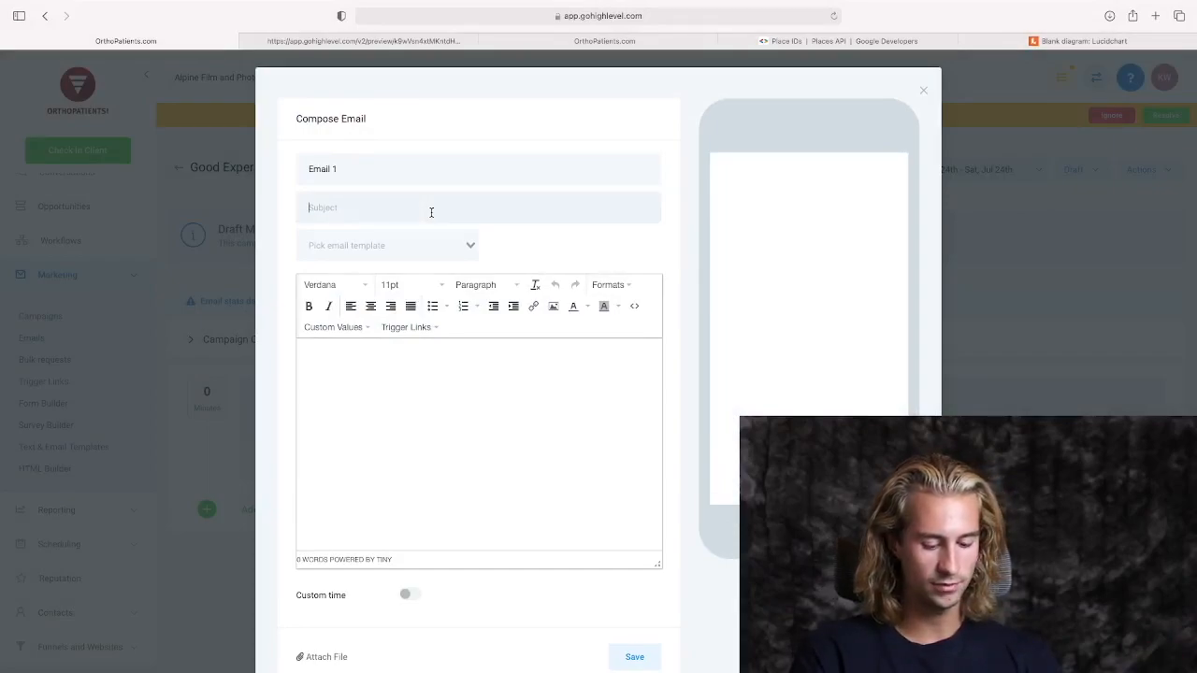
{"action": "type", "text": "W"}
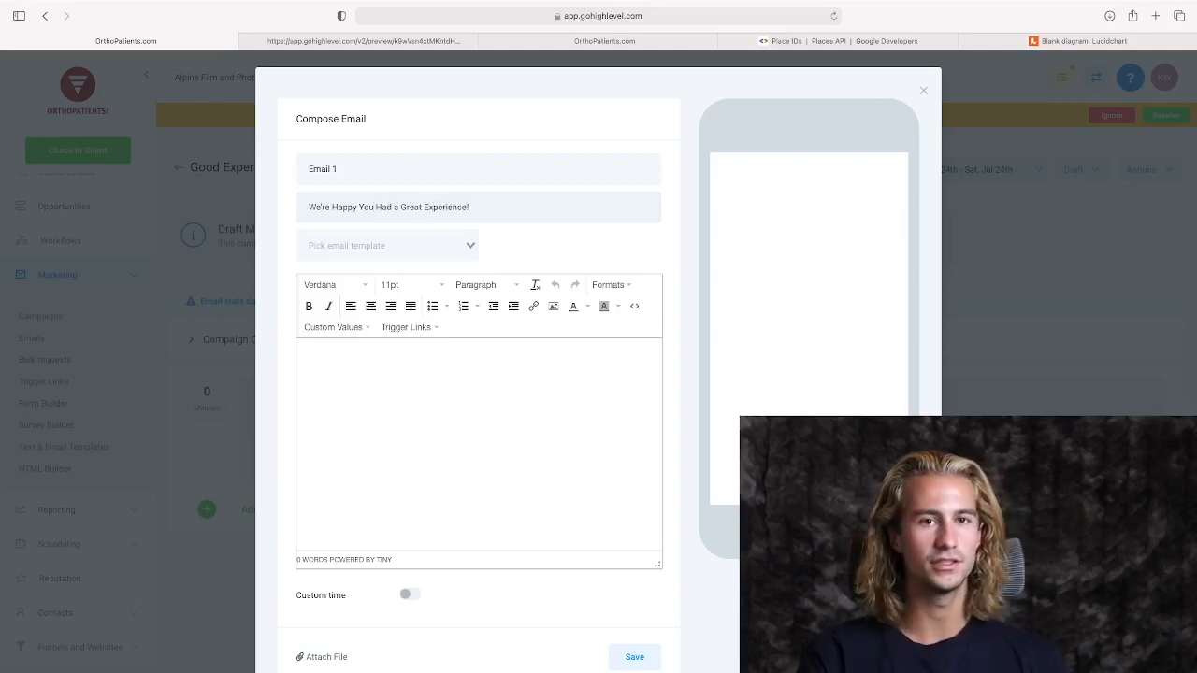
Begin the email body with the greeting "Hey", followed by the user's first name custom value and a comma.
{"action": "key", "text": "Tab"}
{"action": "key", "text": "Tab"}
{"action": "type", "text": "Hey"}
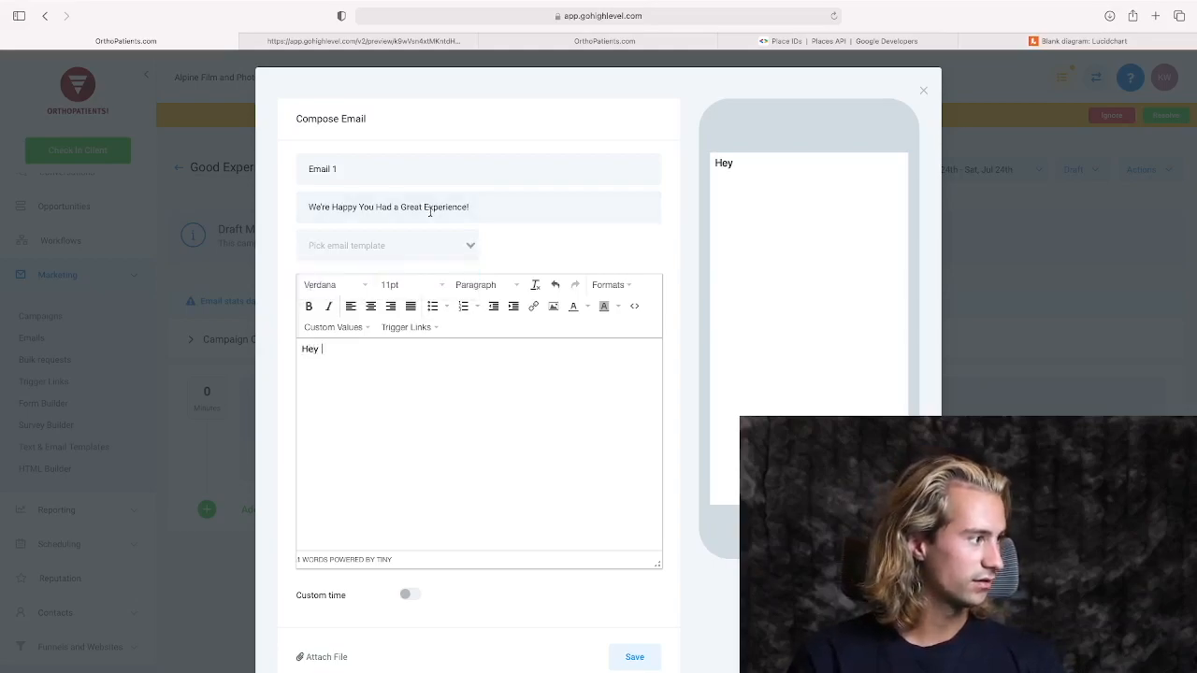
{"action": "left_click", "coordinate": [346, 326]}
{"action": "mouse_move", "coordinate": [358, 366]}
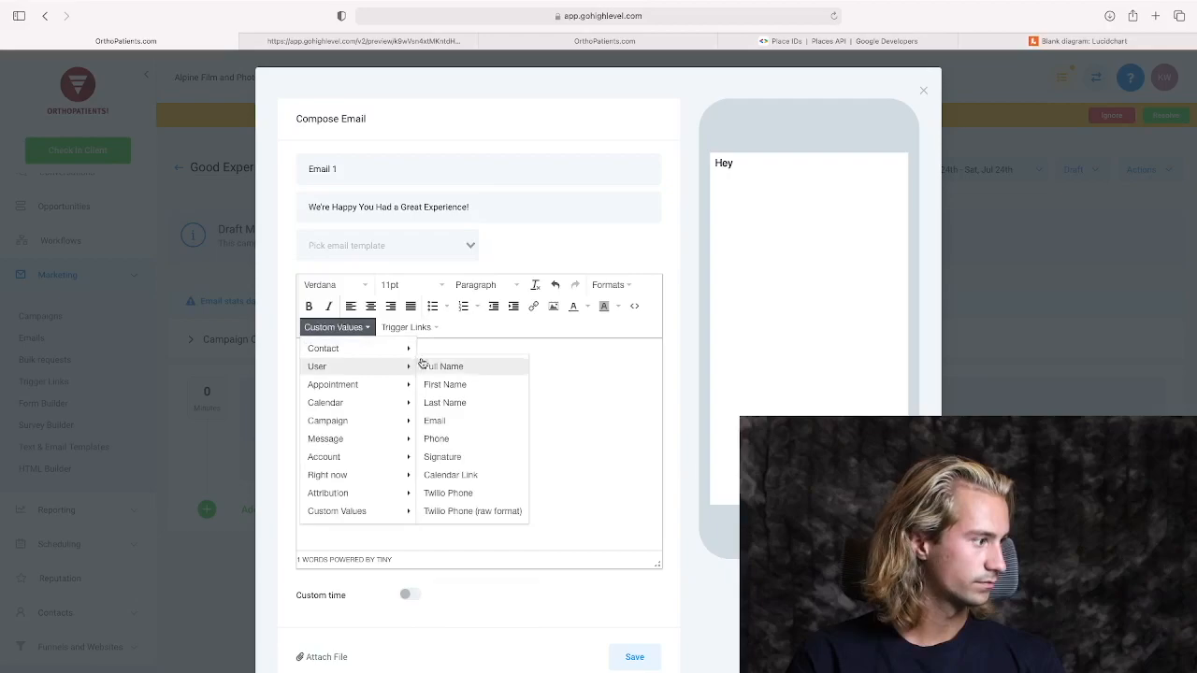
{"action": "left_click", "coordinate": [445, 384]}
{"action": "type", "text": ","}
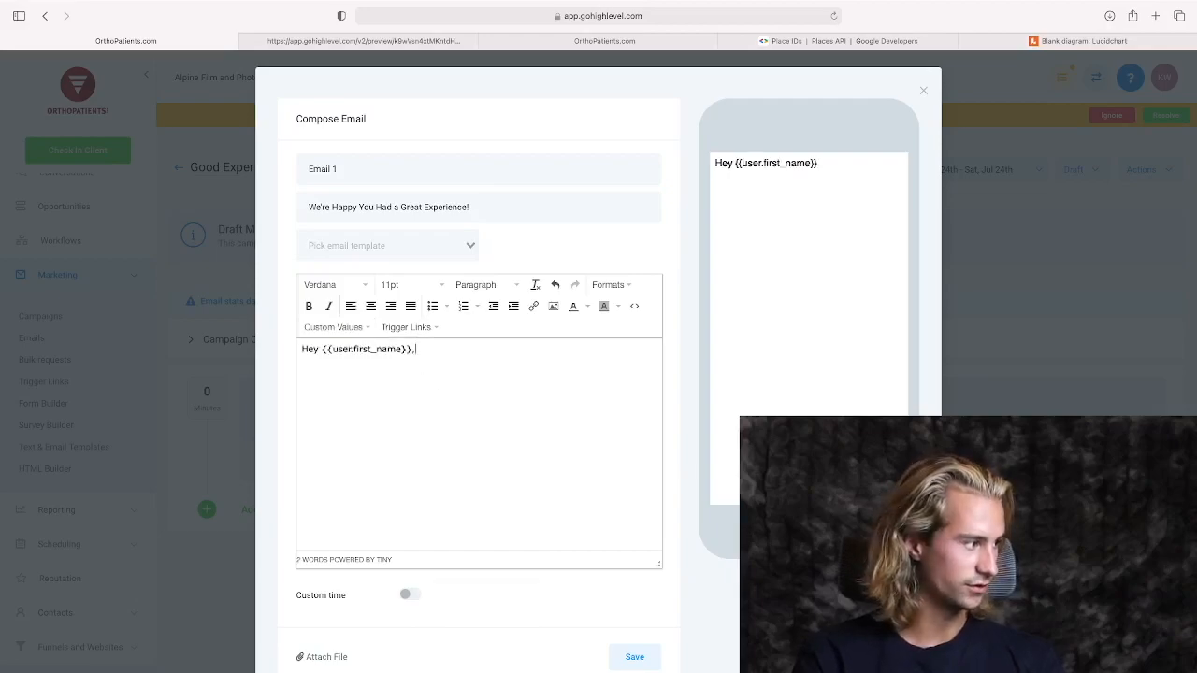
Start a new paragraph reading "We're so happy you had a great experience. We would love to hear about it.".
{"action": "key", "text": "Return"}
{"action": "type", "text": "We're so happy you had a great experienc"}
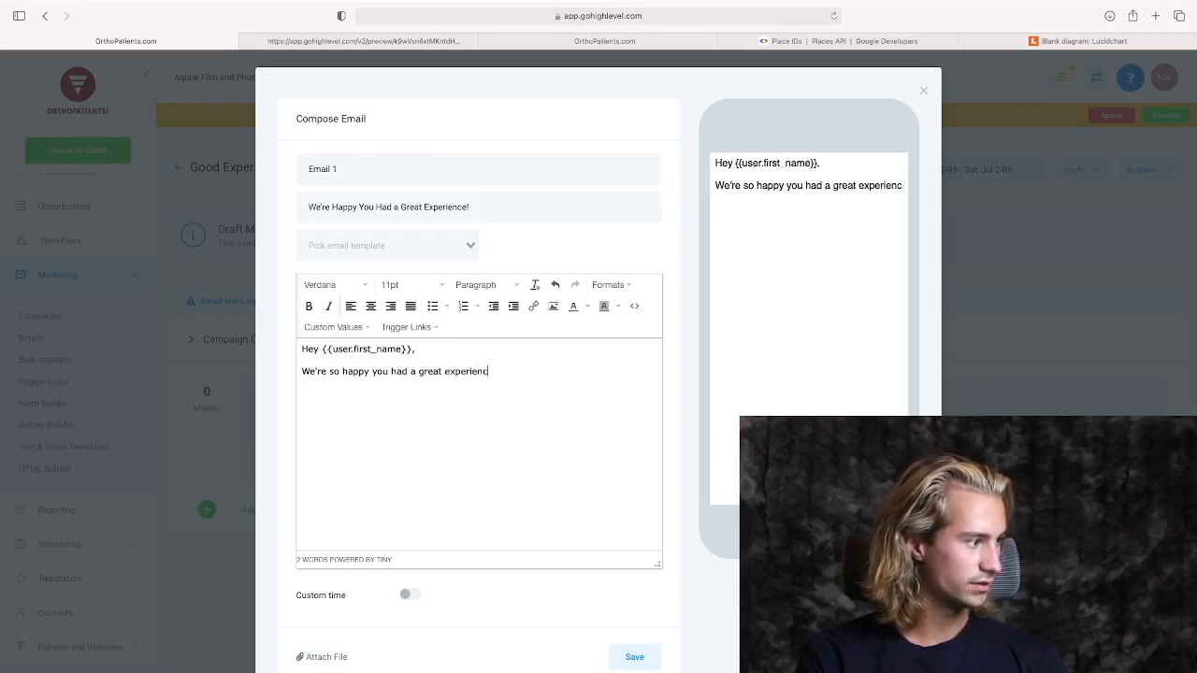
{"action": "type", "text": "e. We would l"}
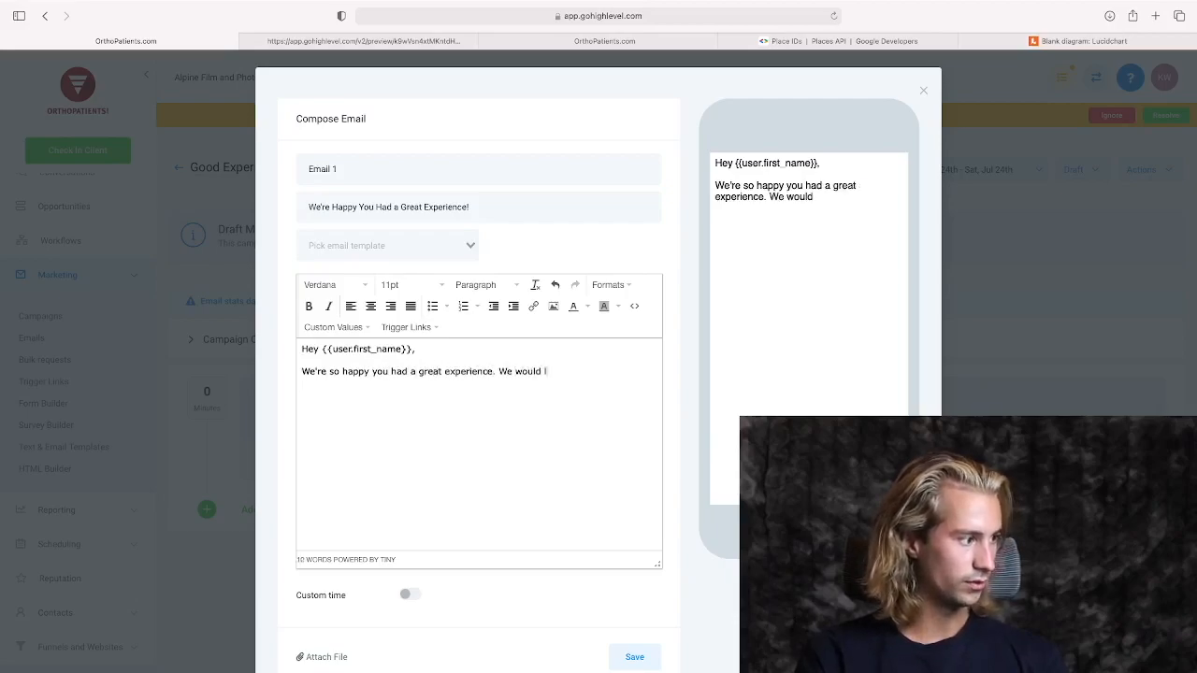
{"action": "type", "text": "ove to hear about it. Positive reviews really help"}
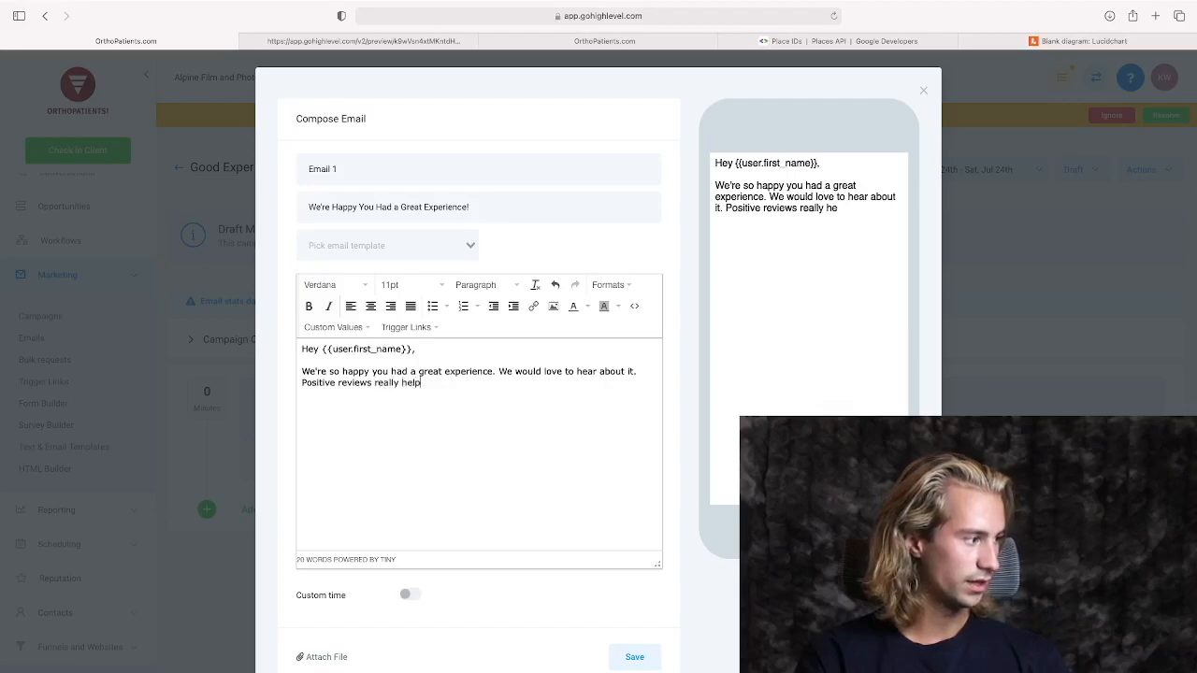
{"action": "type", "text": " us g"}
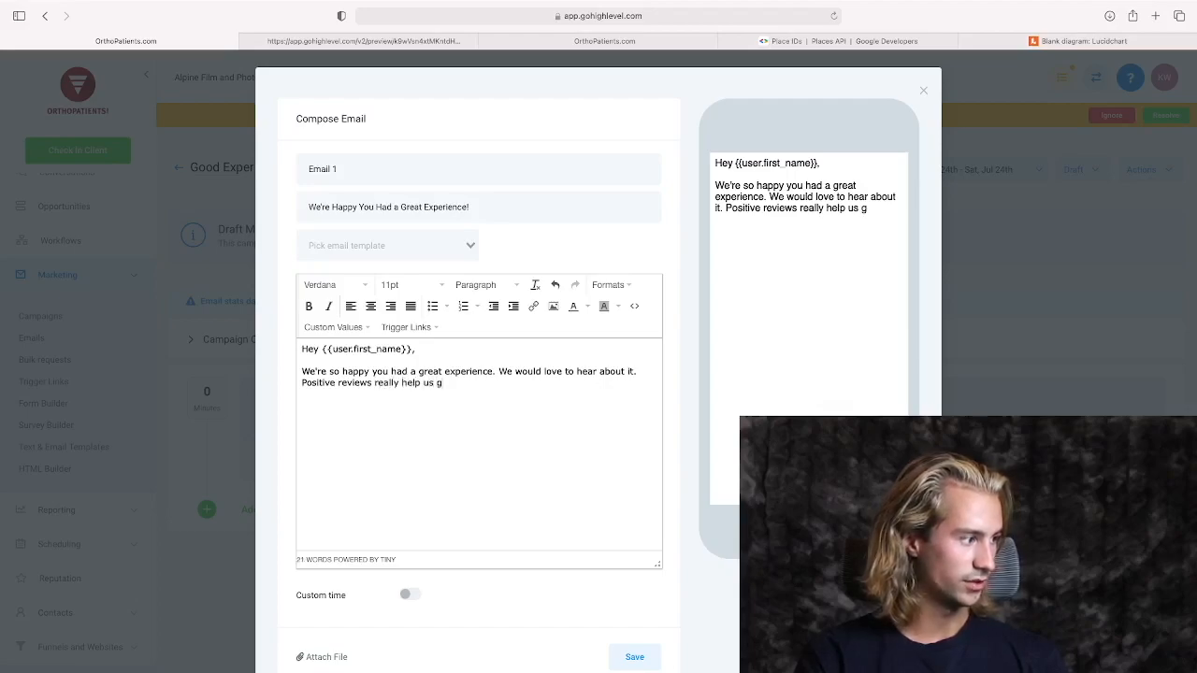
{"action": "type", "text": "row, would you mi"}
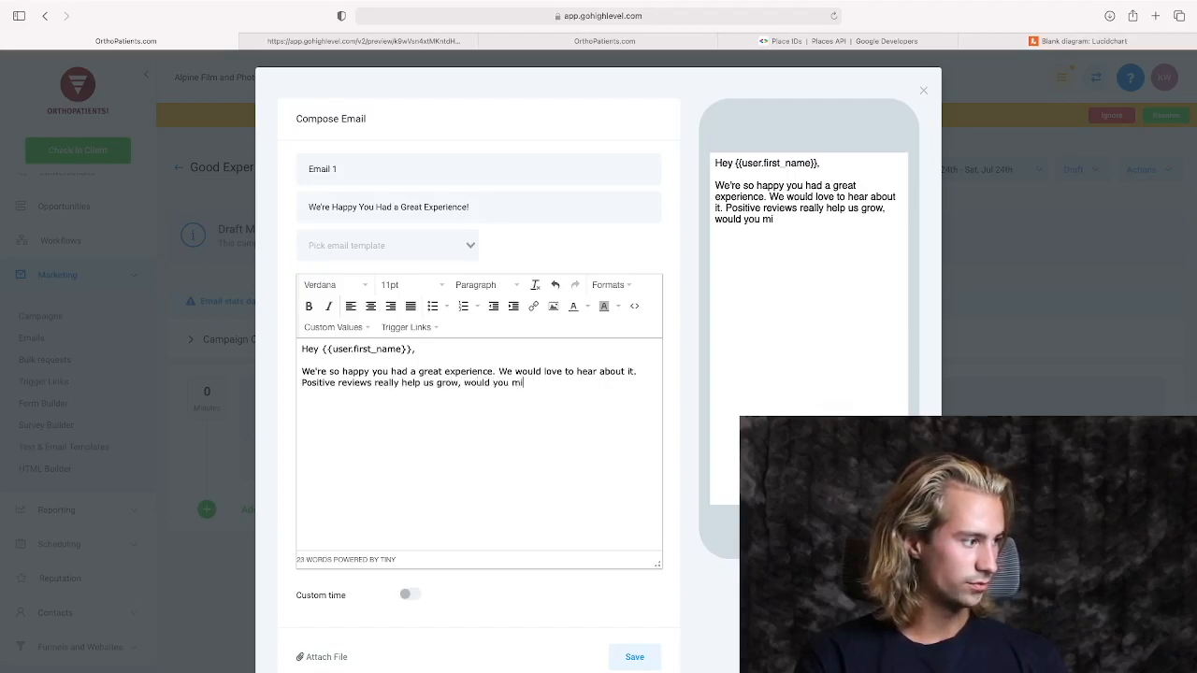
{"action": "type", "text": "nd leaving a review by clicking here?"}
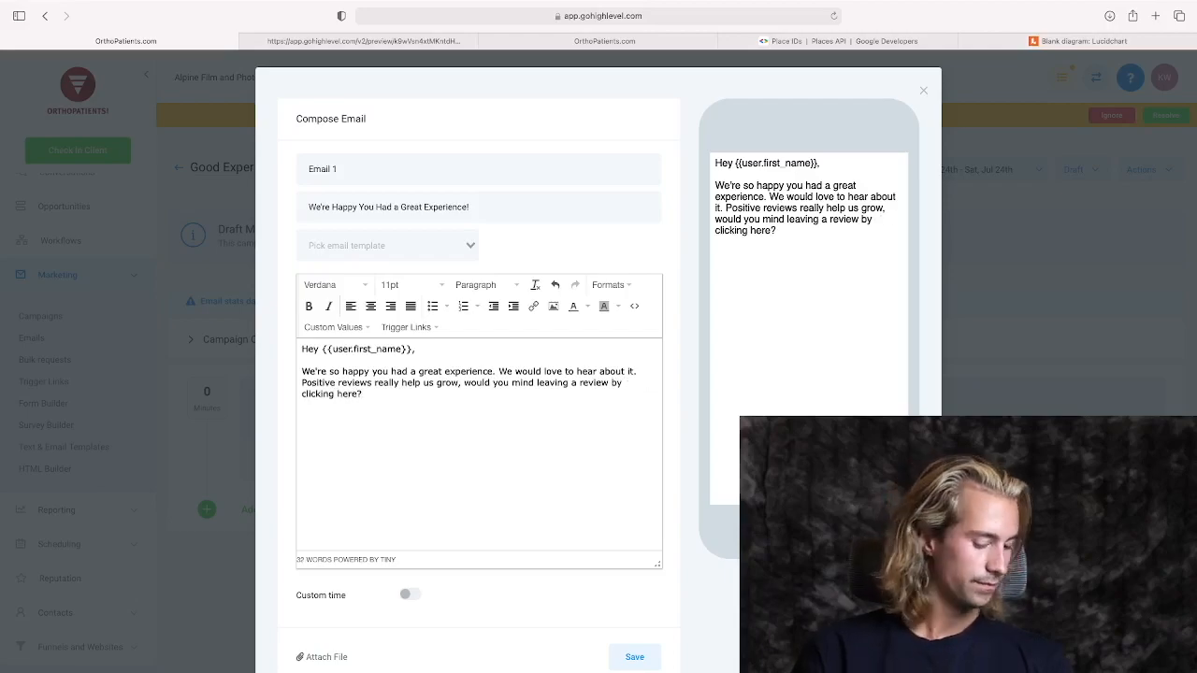
Complete the request "Positive reviews really help us grow, would you mind leaving a review by clicking here?" and close with "Thanks in advance :)".
{"action": "key", "text": "Return"}
{"action": "type", "text": "Thanks in advance :)"}
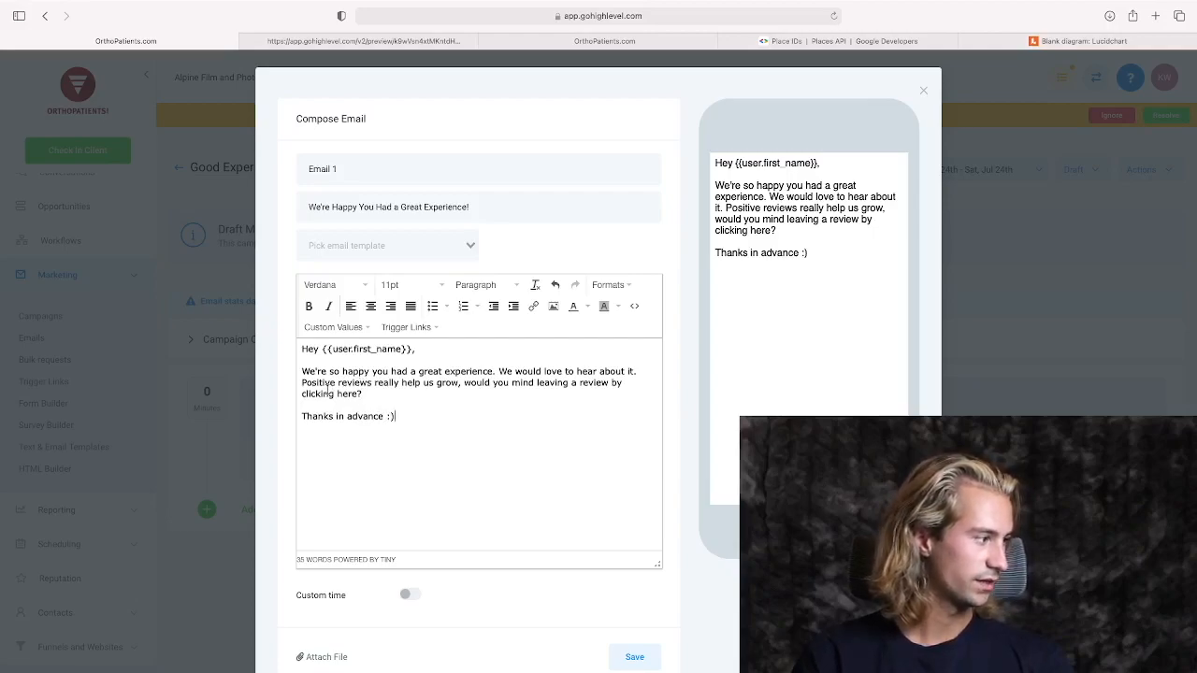
Link the word "here" in the email body to the Good Experience trigger link and save the email.
{"action": "double_click", "coordinate": [350, 394]}
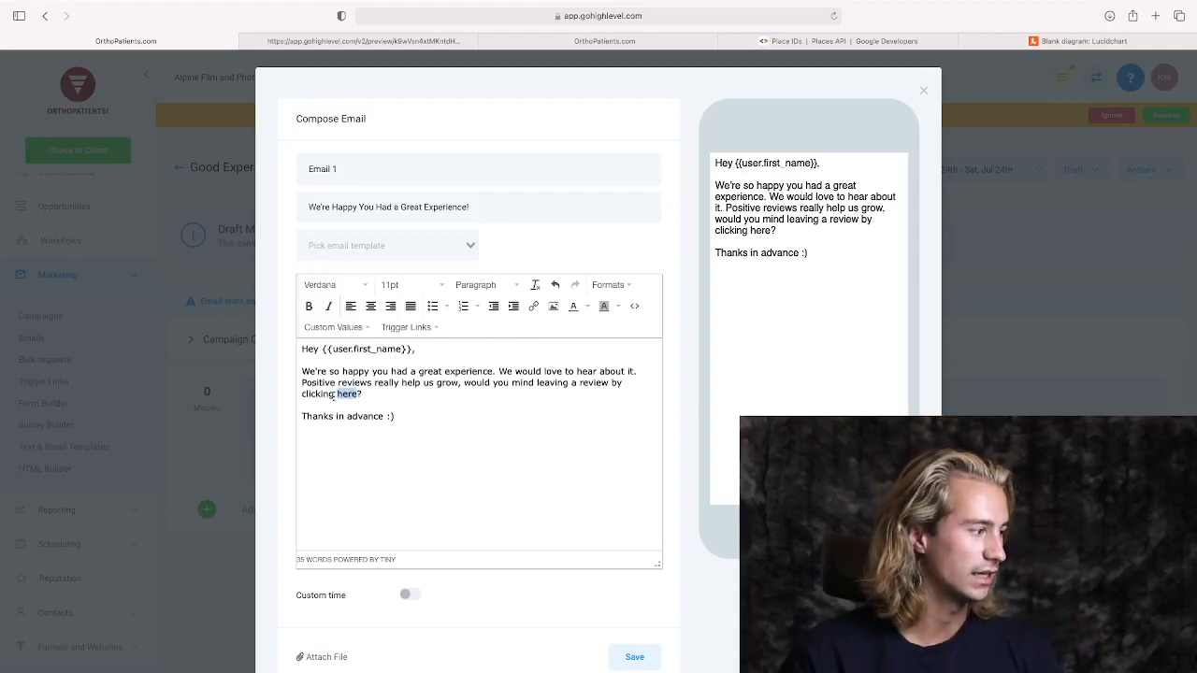
{"action": "left_click", "coordinate": [535, 307]}
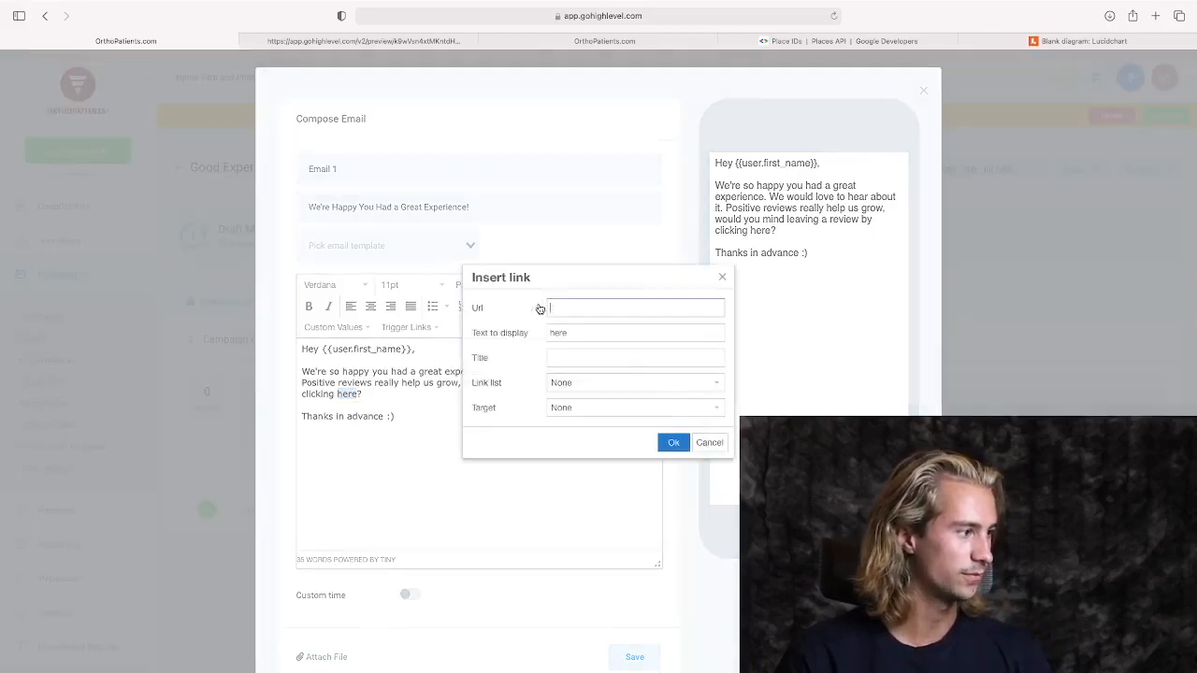
{"action": "left_click", "coordinate": [580, 386]}
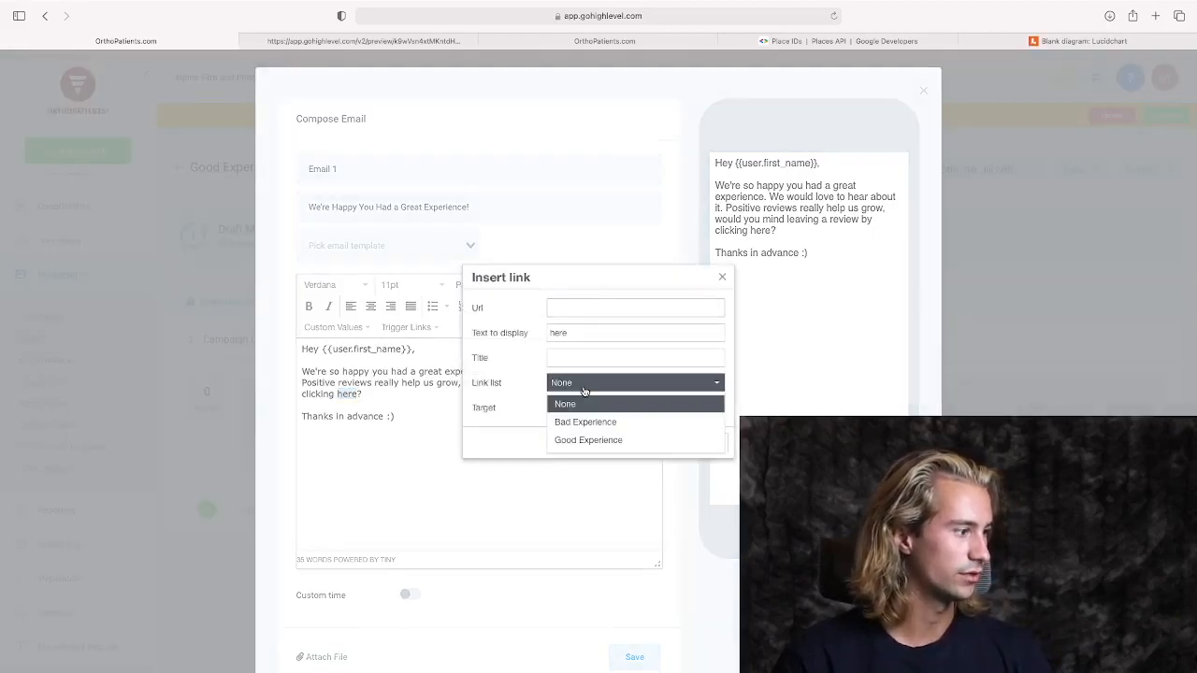
{"action": "left_click", "coordinate": [593, 440]}
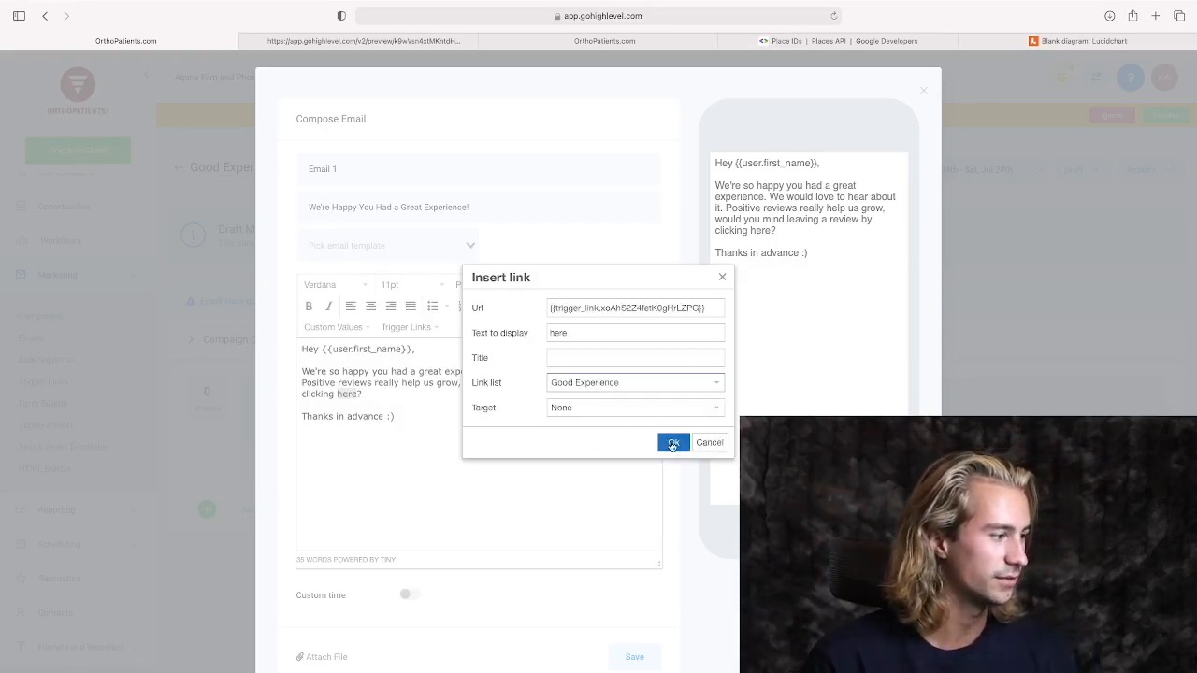
{"action": "left_click", "coordinate": [672, 445]}
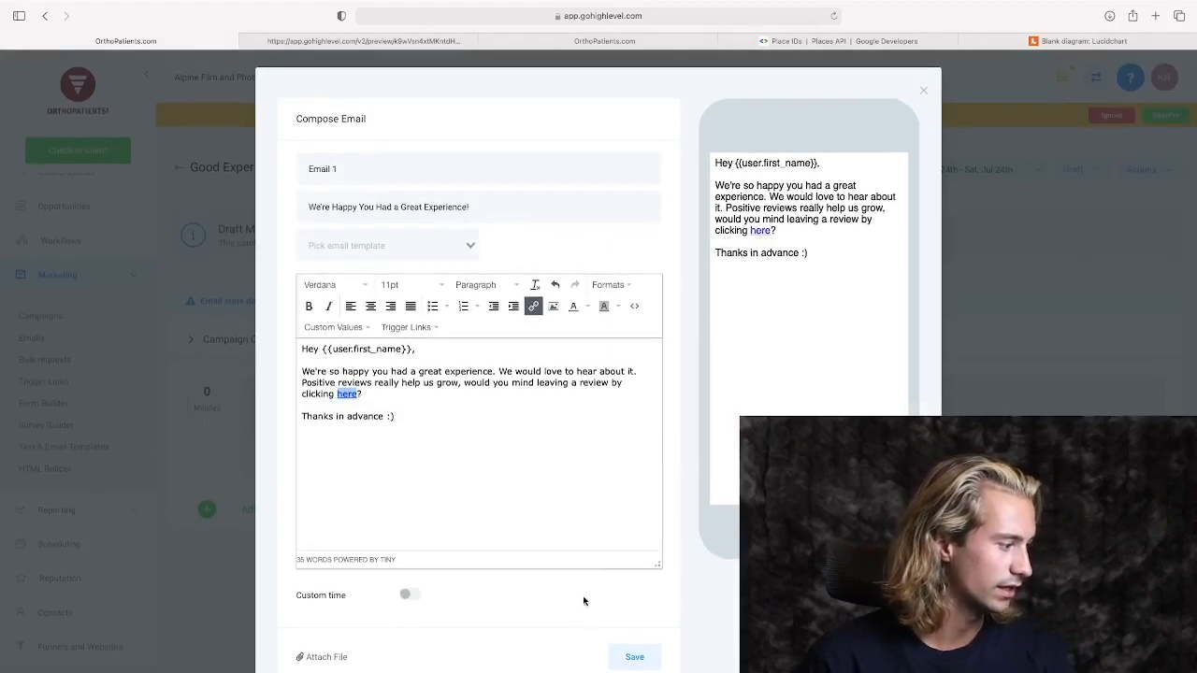
{"action": "scroll", "coordinate": [613, 593], "scroll_direction": "down", "scroll_amount": 4}
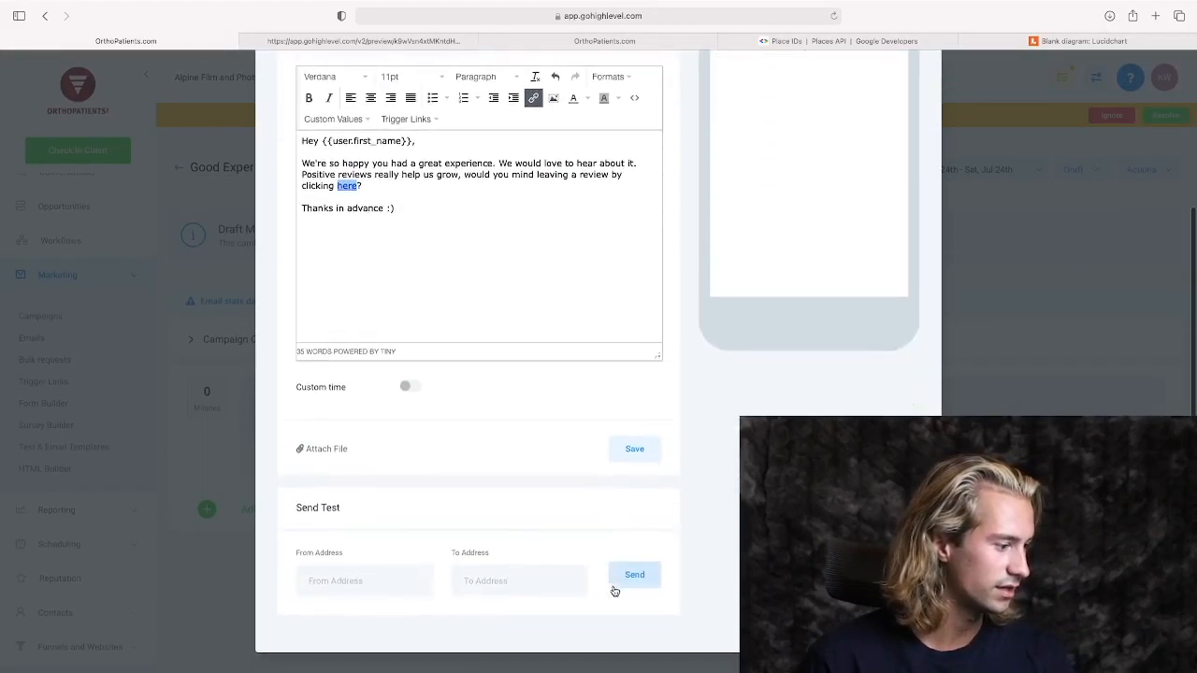
{"action": "left_click", "coordinate": [633, 452]}
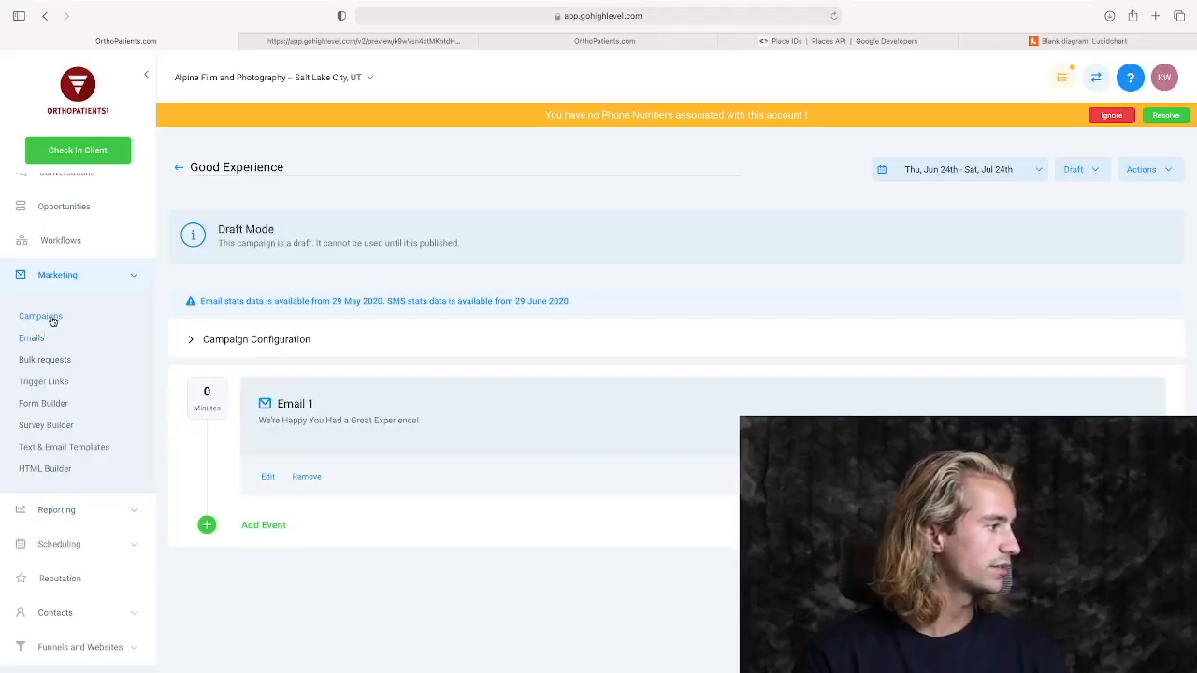
Create a campaign named "Bad Experience" in the Feedback Outreach folder and add an email event to it.
{"action": "left_click", "coordinate": [42, 316]}
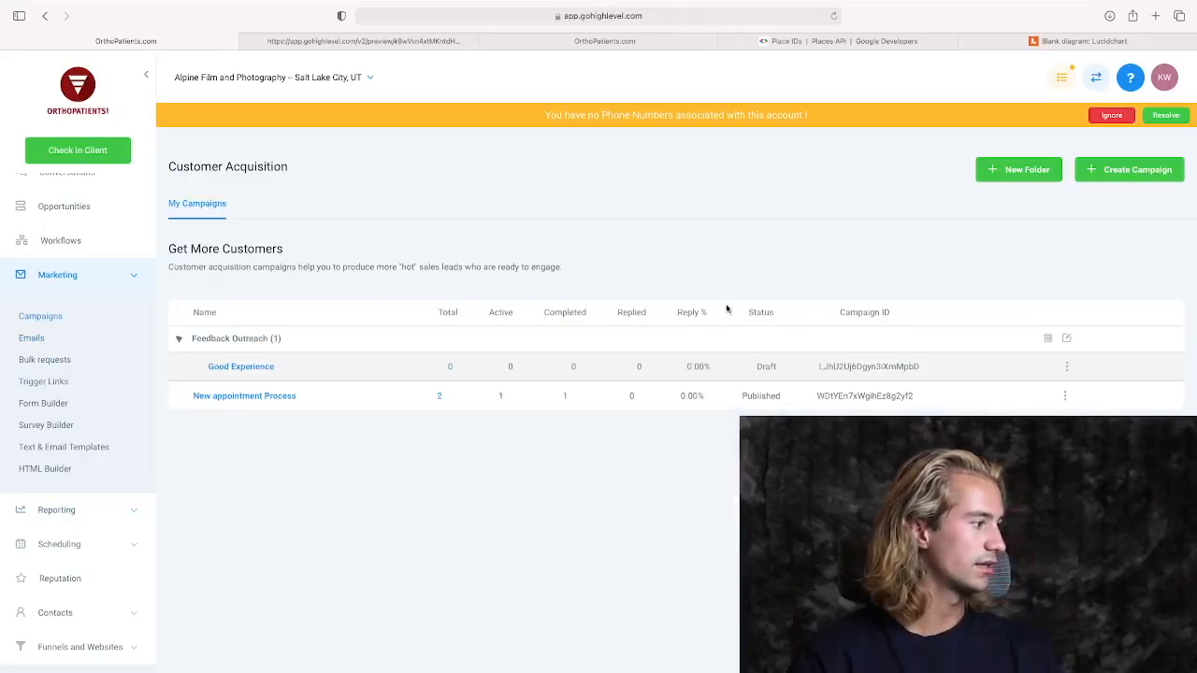
{"action": "left_click", "coordinate": [1128, 170]}
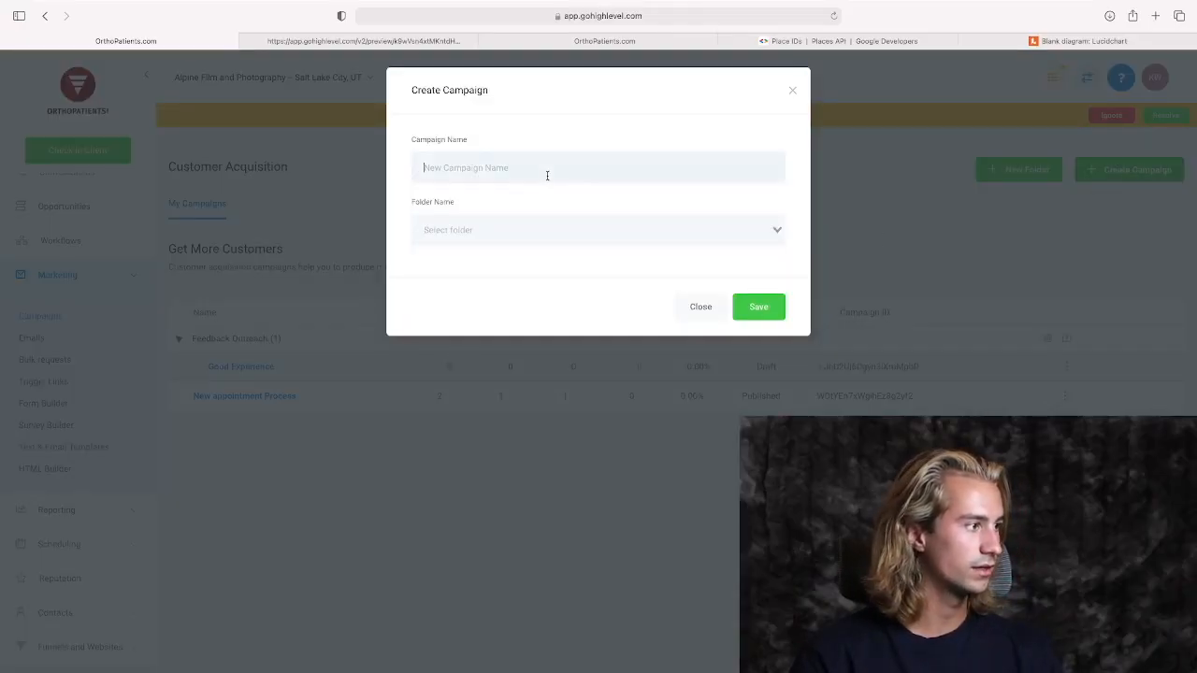
{"action": "type", "text": "Bad Experience"}
{"action": "left_click", "coordinate": [516, 229]}
{"action": "left_click", "coordinate": [486, 258]}
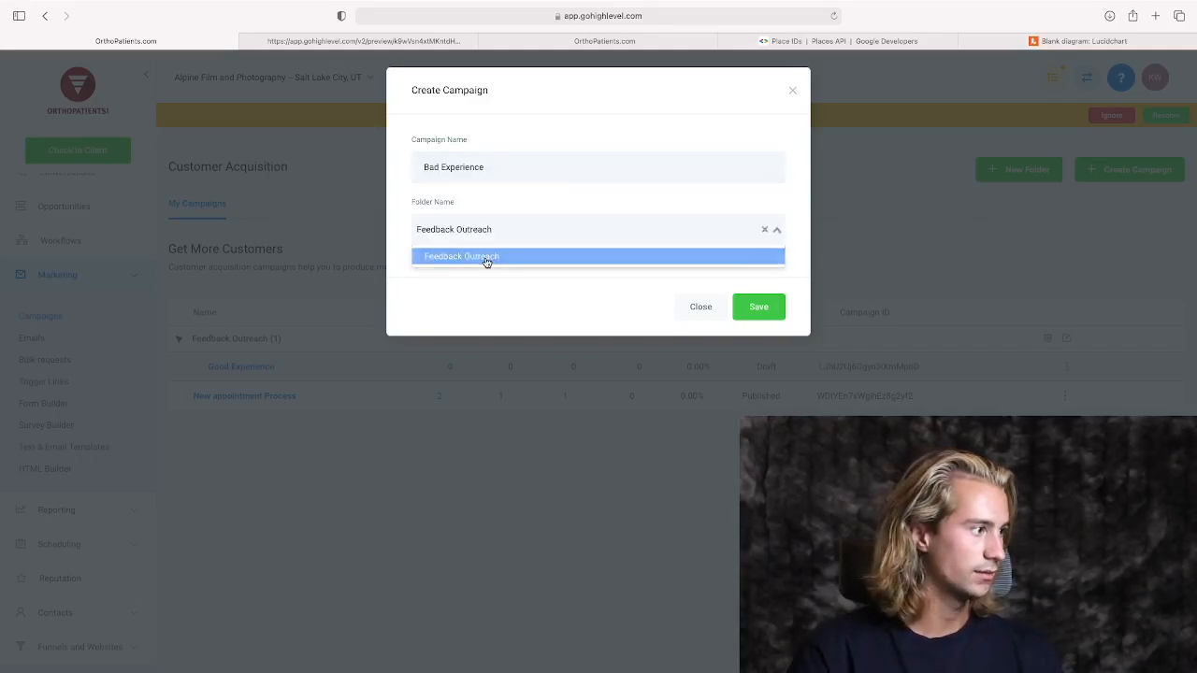
{"action": "left_click", "coordinate": [756, 305]}
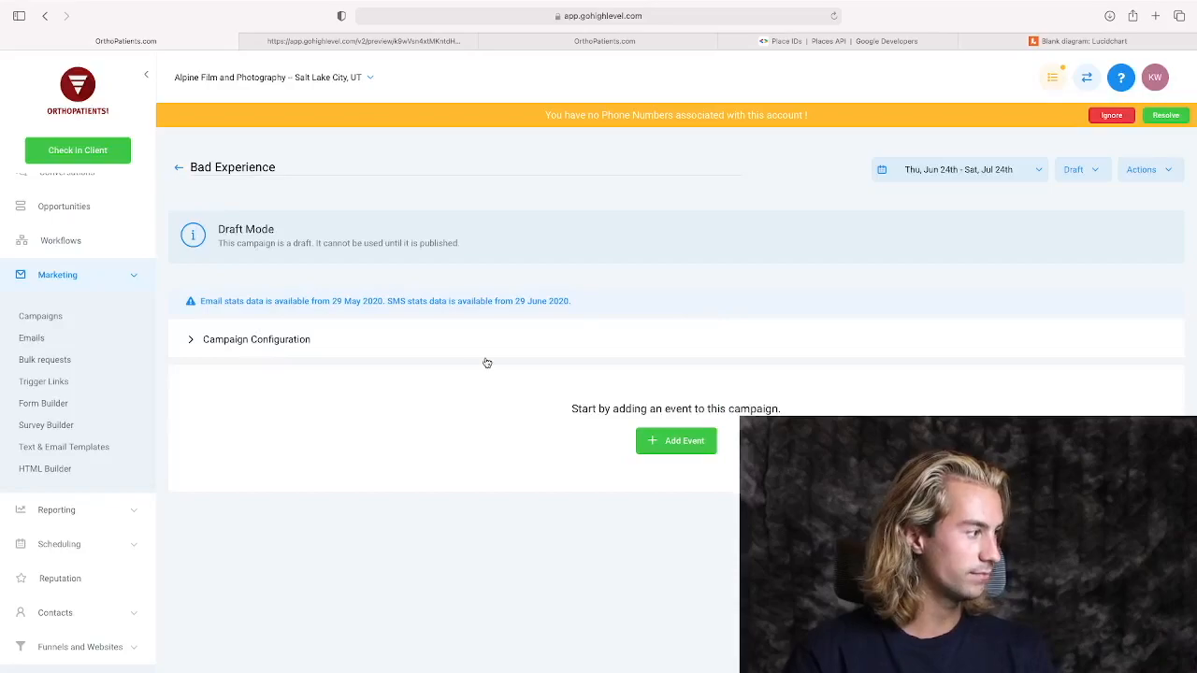
{"action": "left_click", "coordinate": [683, 444]}
{"action": "left_click", "coordinate": [514, 234]}
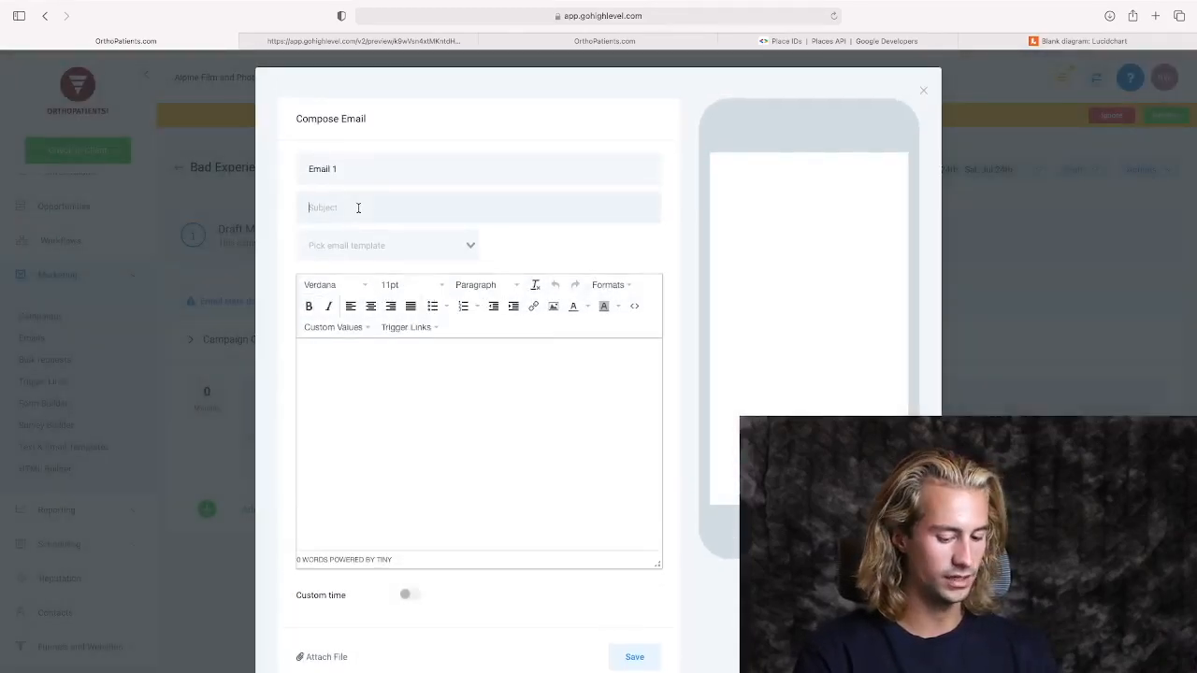
{"action": "type", "text": "We're"}
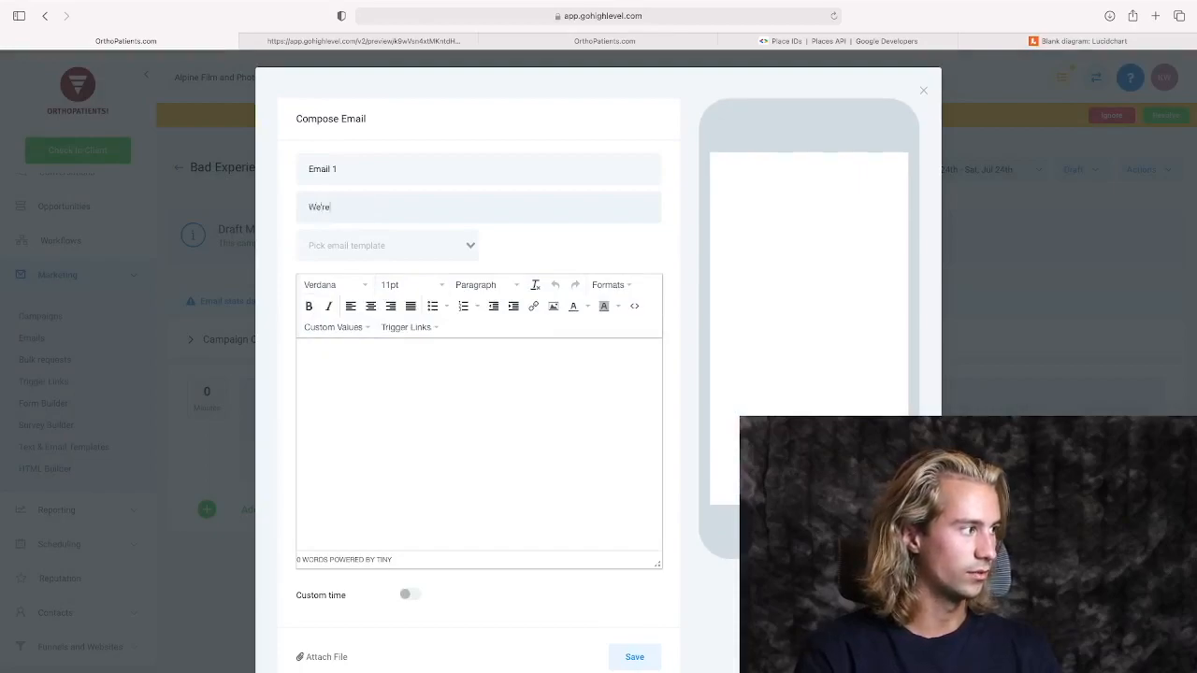
{"action": "type", "text": " Sorry You ha"}
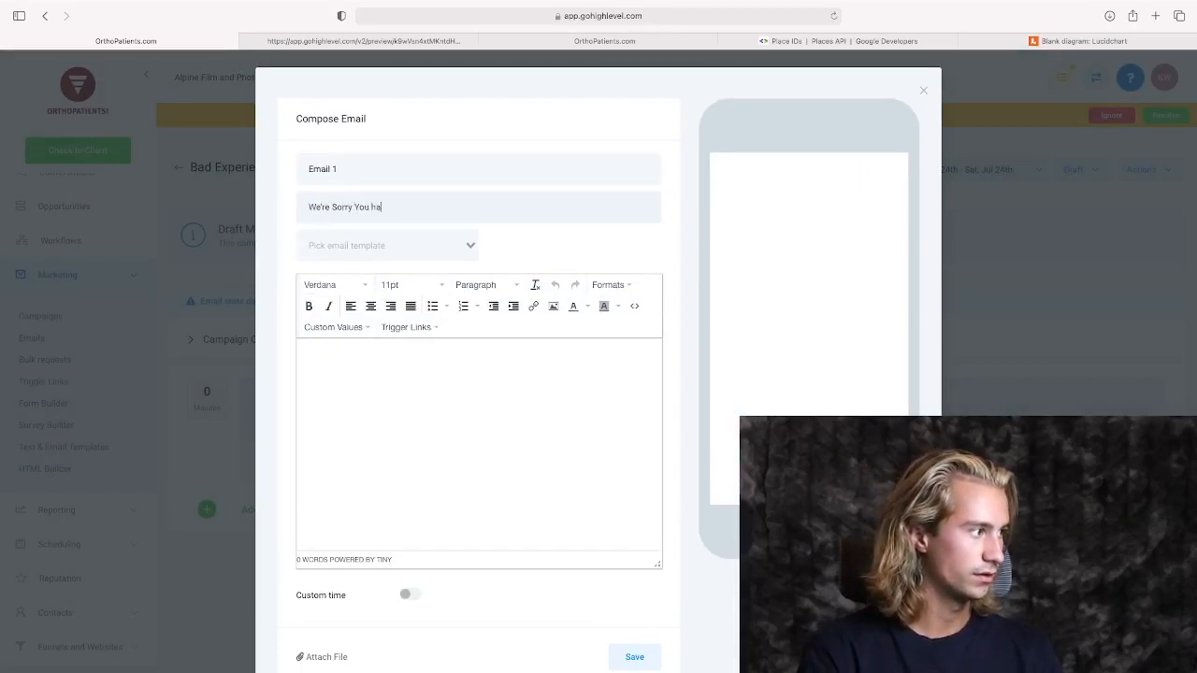
{"action": "key", "text": "BackSpace"}
{"action": "key", "text": "BackSpace"}
{"action": "key", "text": "BackSpace"}
{"action": "key", "text": "BackSpace"}
{"action": "key", "text": "BackSpace"}
{"action": "key", "text": "BackSpace"}
{"action": "key", "text": "BackSpace"}
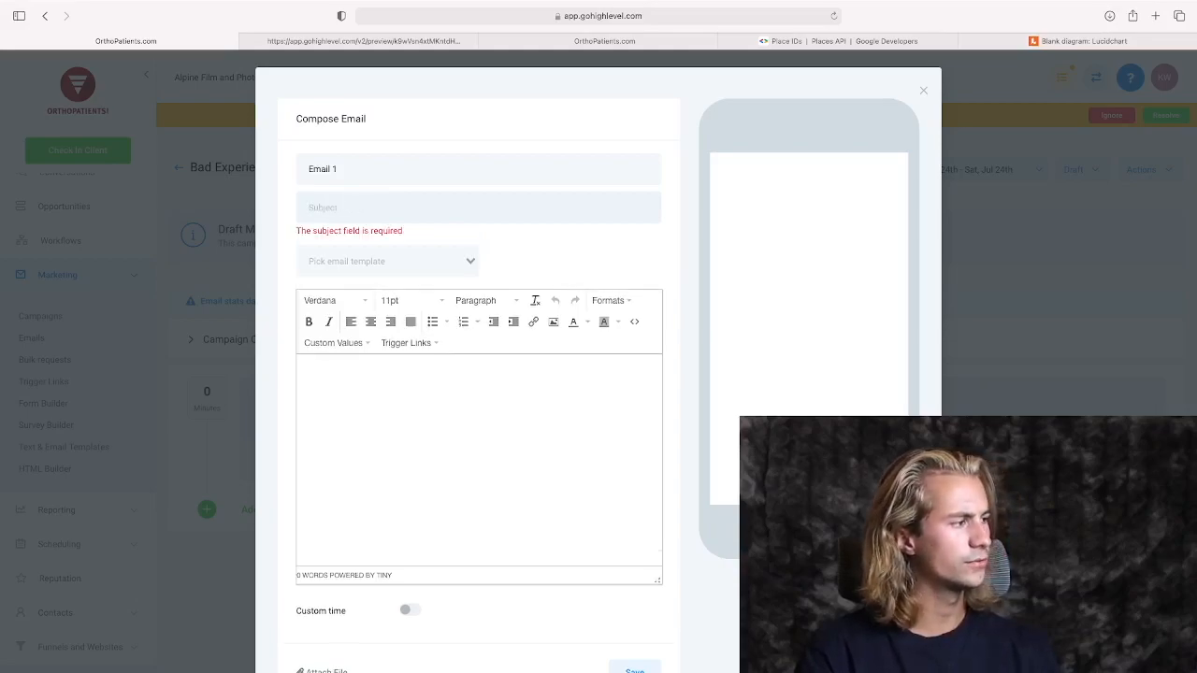
{"action": "type", "text": "Help Us"}
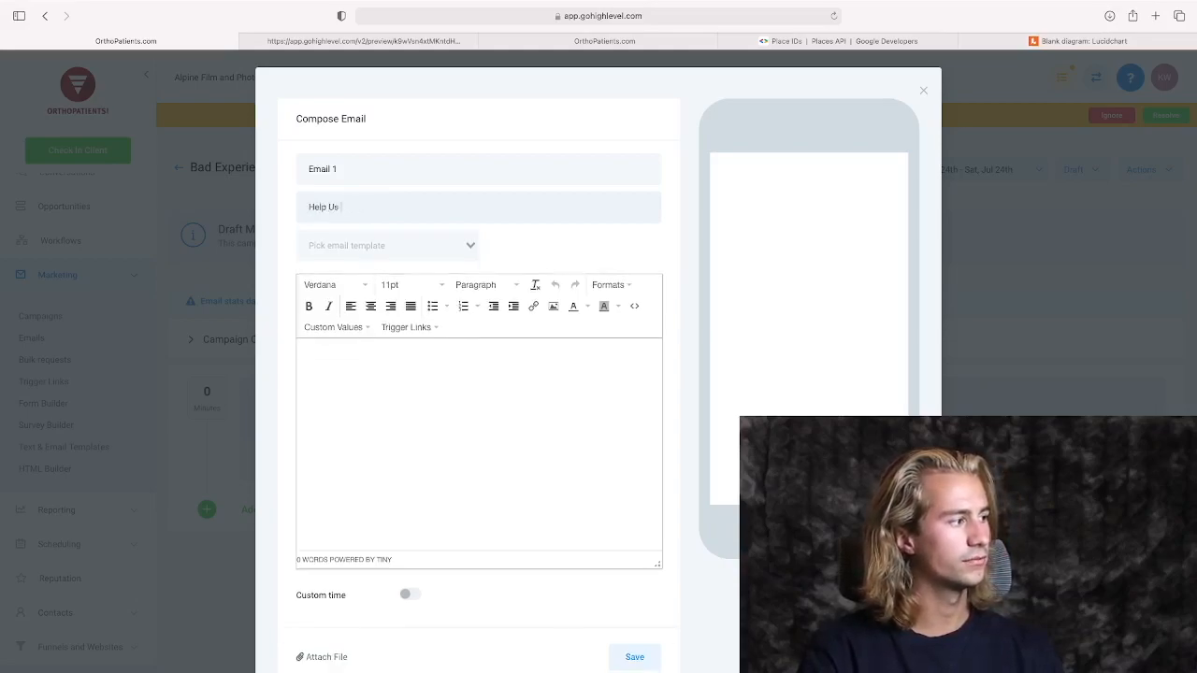
{"action": "key", "text": "BackSpace"}
{"action": "key", "text": "BackSpace"}
{"action": "key", "text": "BackSpace"}
{"action": "key", "text": "BackSpace"}
{"action": "key", "text": "BackSpace"}
{"action": "key", "text": "BackSpace"}
Set the subject to "How Can We Improve Your Experience?" and begin the body with "Hey" followed by the user's first name custom value.
{"action": "type", "text": "ow Can We Improve"}
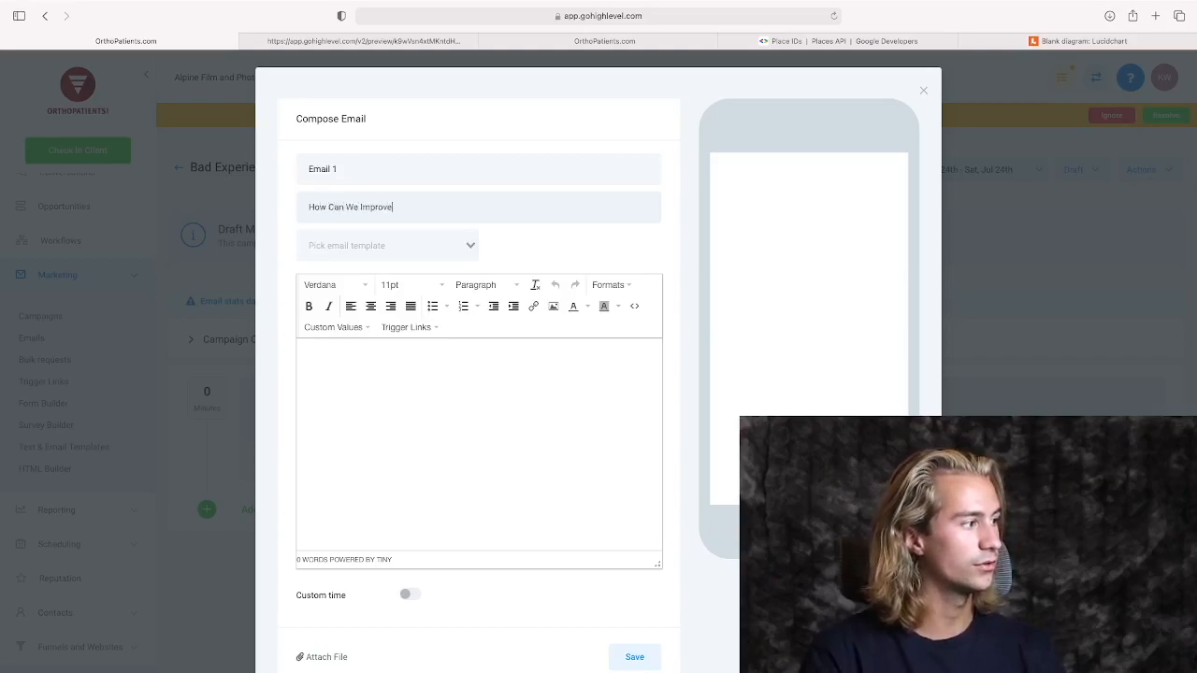
{"action": "type", "text": "rienc"}
{"action": "key", "text": "Tab"}
{"action": "key", "text": "Tab"}
{"action": "type", "text": "Hey,"}
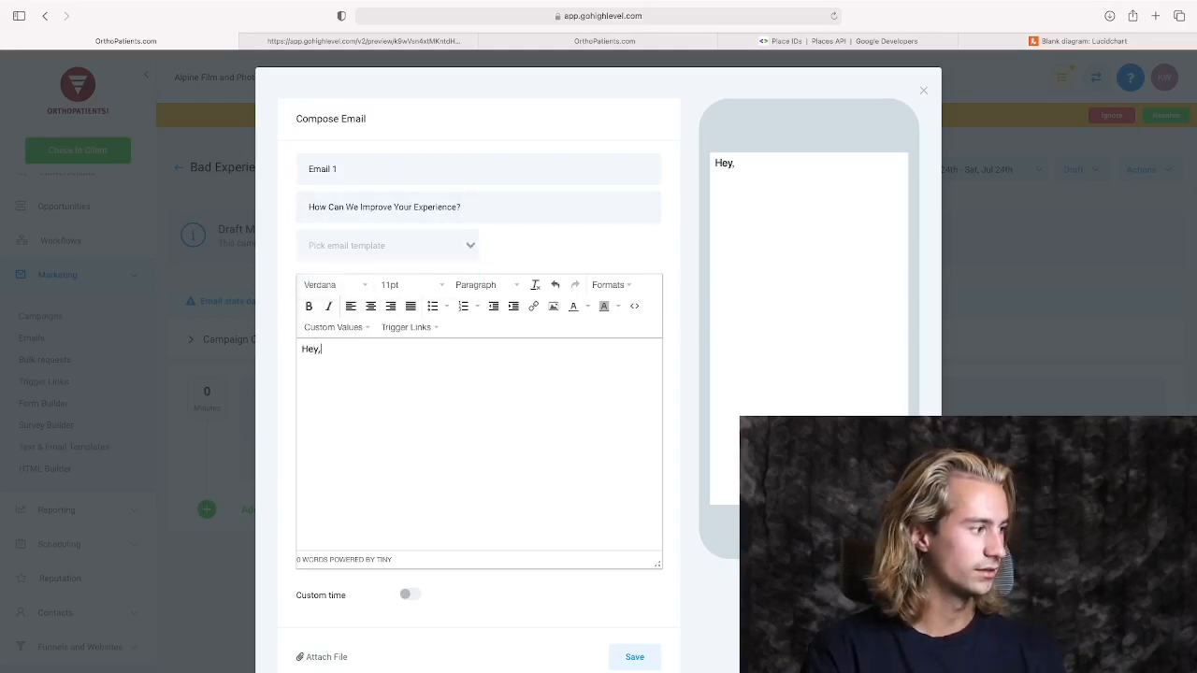
{"action": "left_click", "coordinate": [355, 327]}
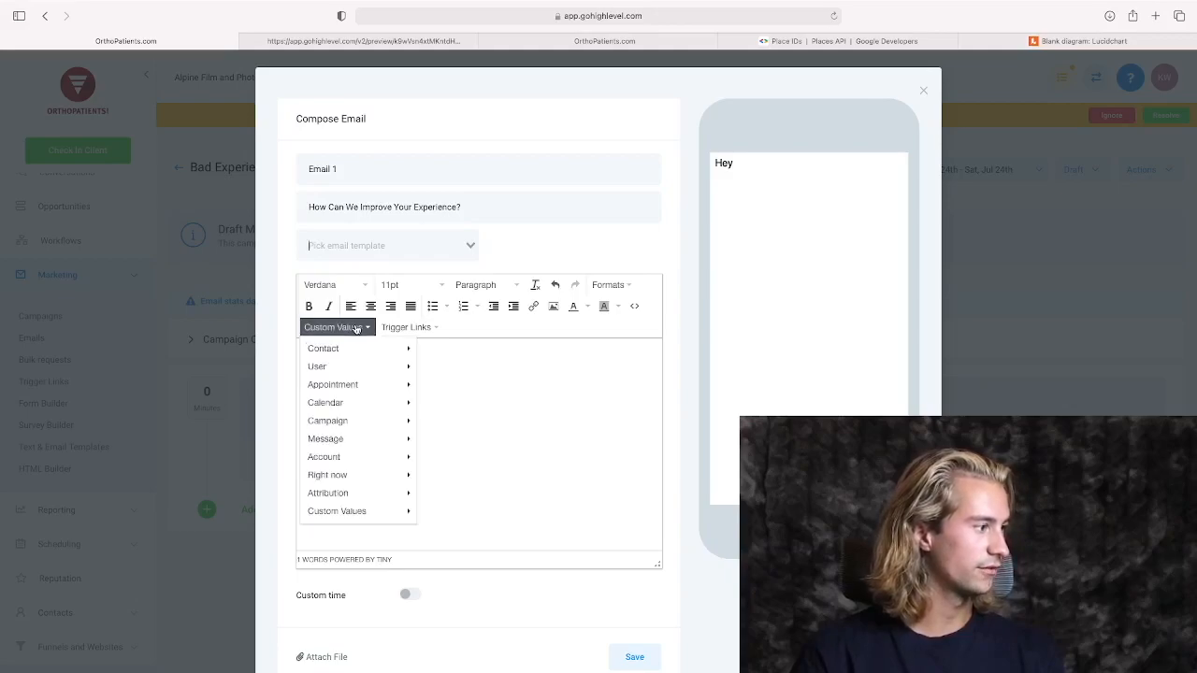
{"action": "mouse_move", "coordinate": [349, 366]}
{"action": "left_click", "coordinate": [444, 382]}
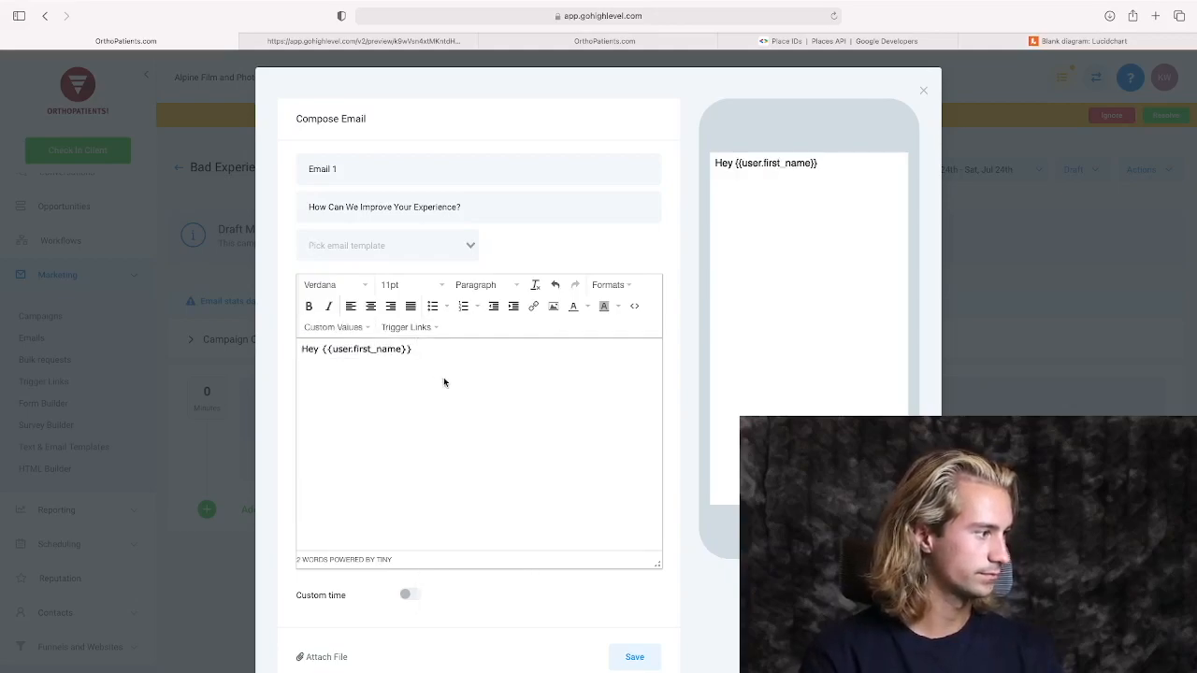
End the greeting with a comma and start a paragraph reading "We're so sorry you had a bad experience. We would really like to".
{"action": "type", "text": "We're"}
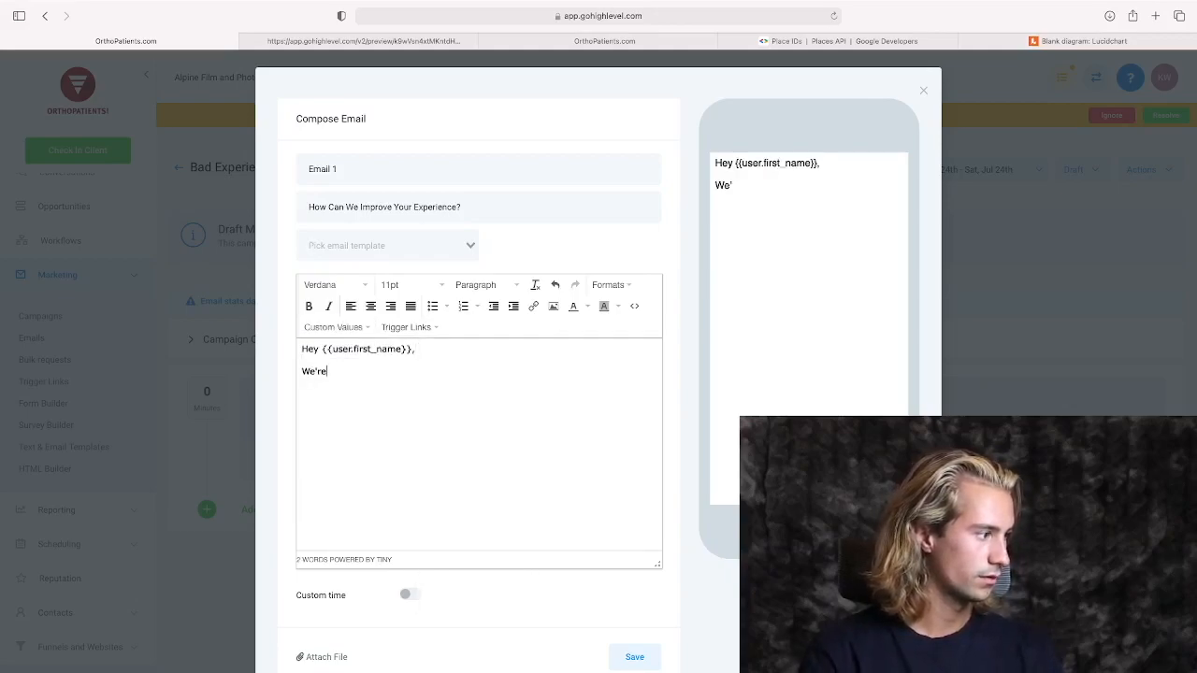
{"action": "type", "text": " so sorry you had a bad experience."}
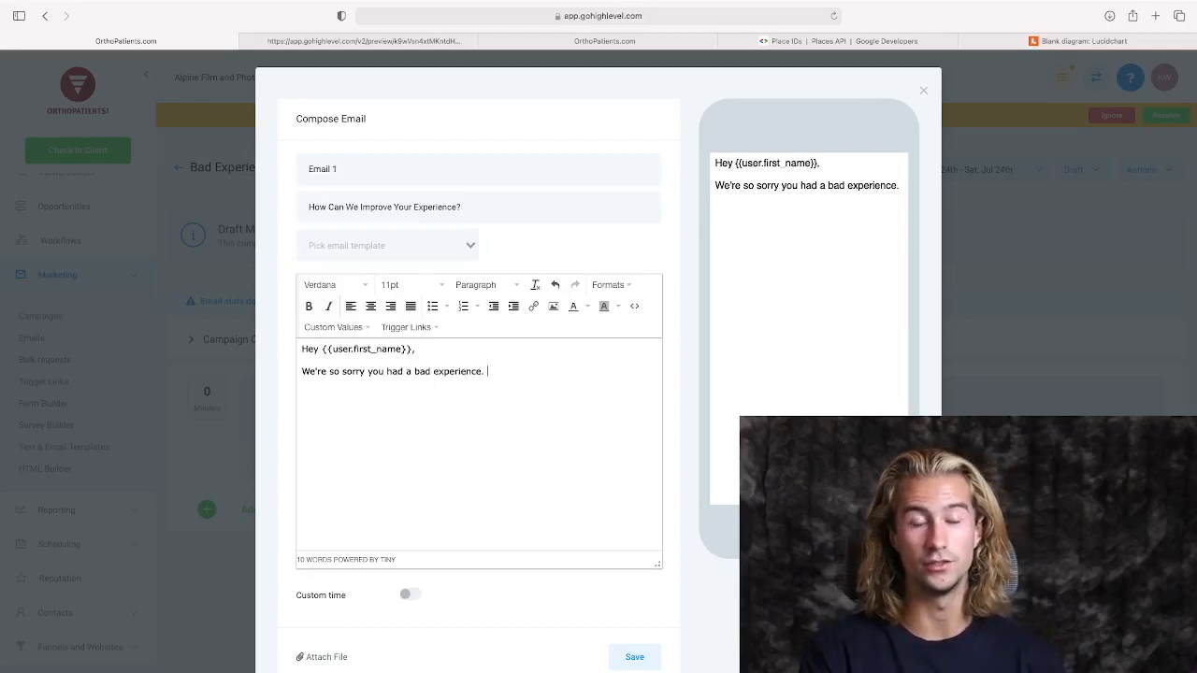
{"action": "type", "text": "We would really like to improve"}
{"action": "key", "text": "BackSpace"}
{"action": "key", "text": "BackSpace"}
{"action": "key", "text": "BackSpace"}
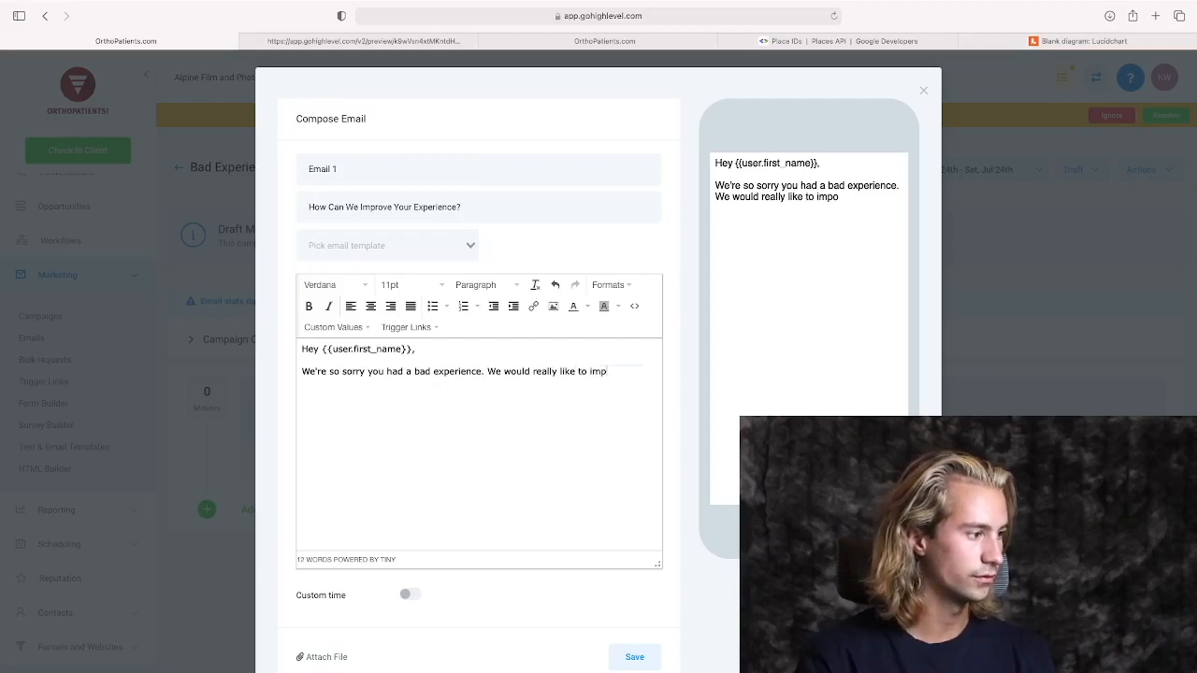
Continue the sentence with "improve, so please reach out with any suggestions or comments by replying to this email.".
{"action": "type", "text": "ove, so please reach out with any sugges"}
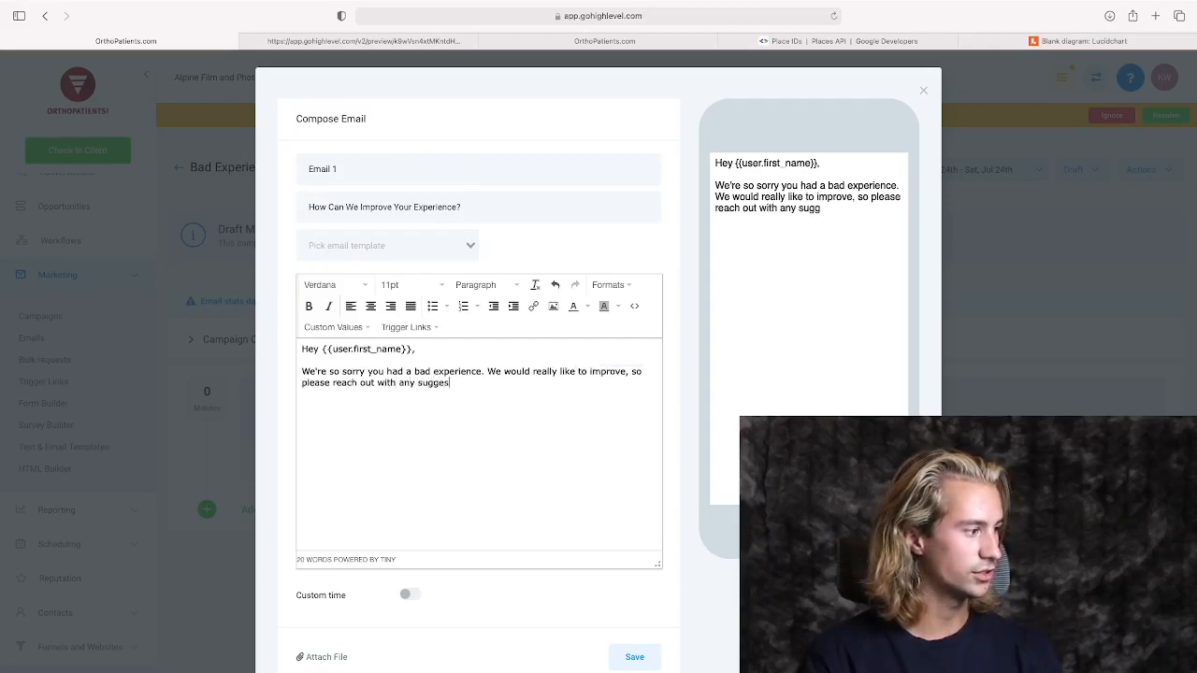
{"action": "type", "text": "tions or commen"}
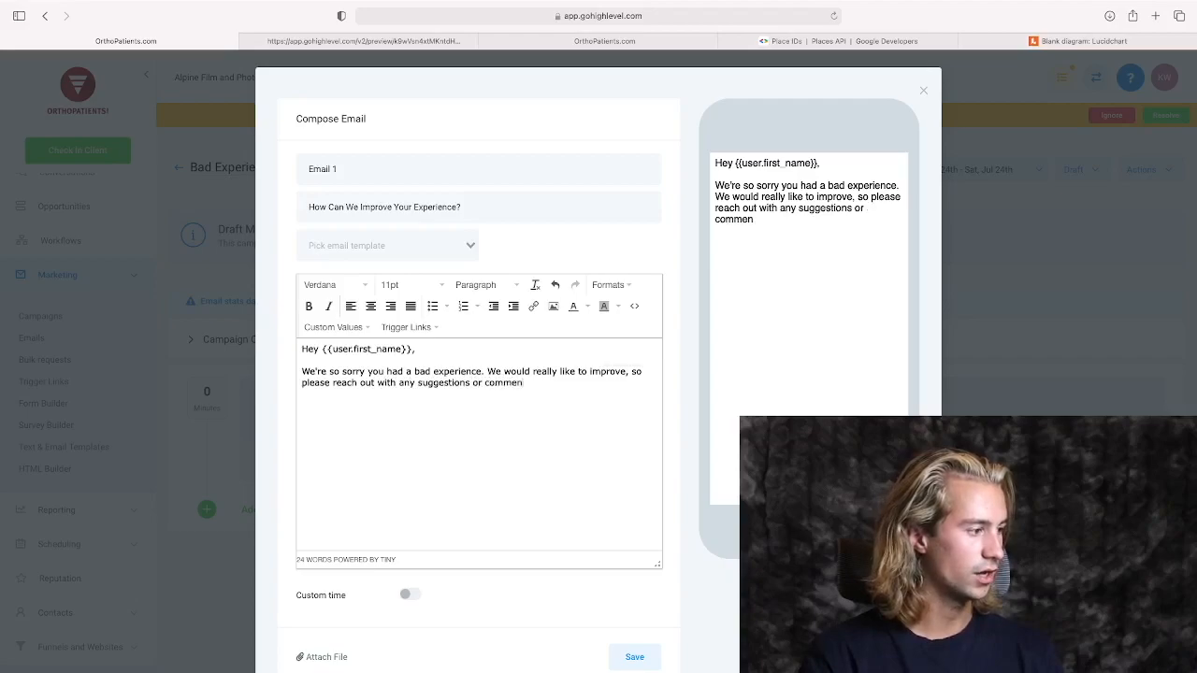
{"action": "type", "text": "ts by "}
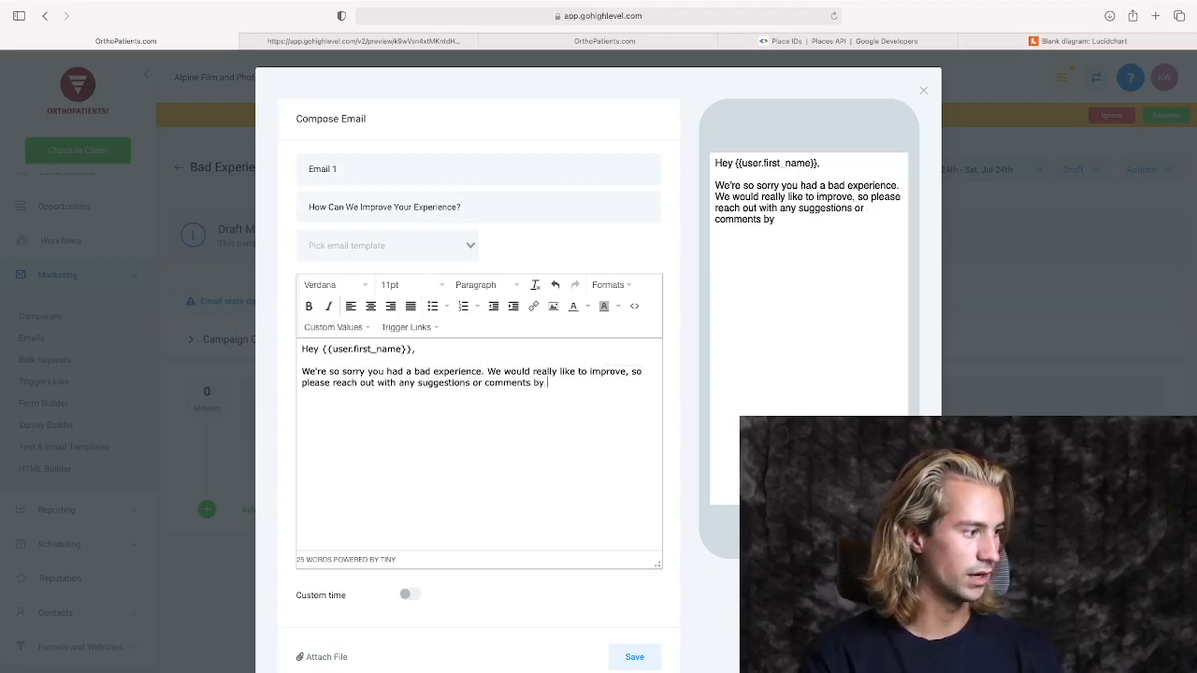
{"action": "type", "text": "replying to this email. "}
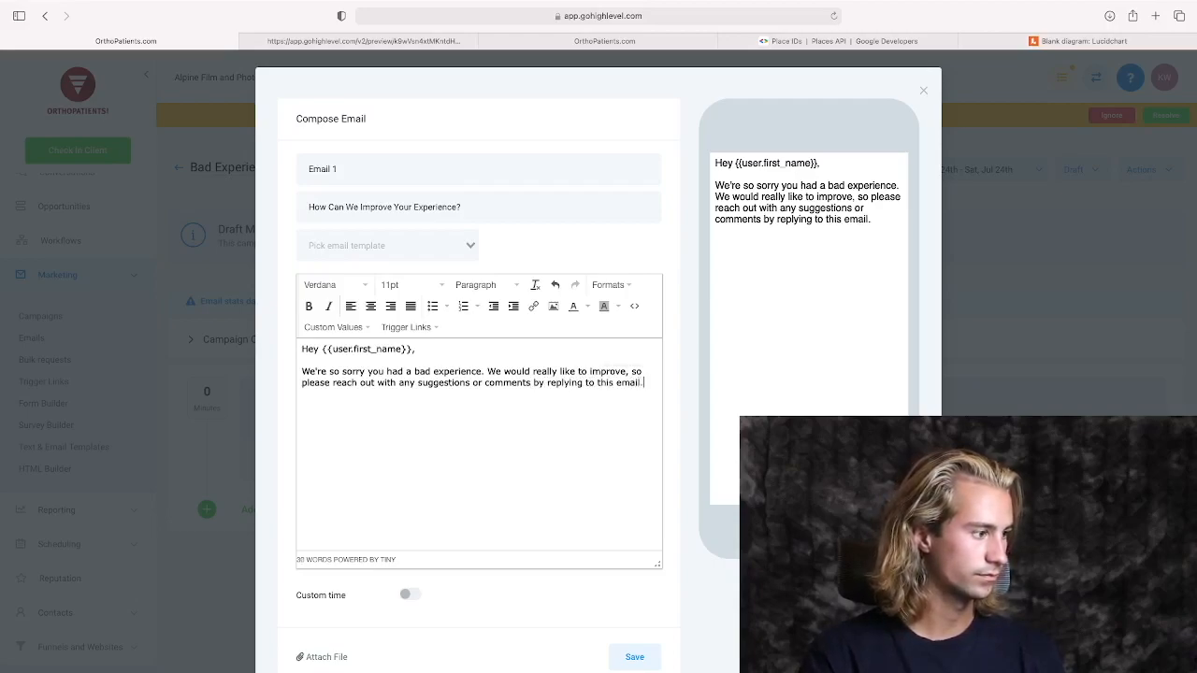
{"action": "type", "text": "Thank you!"}
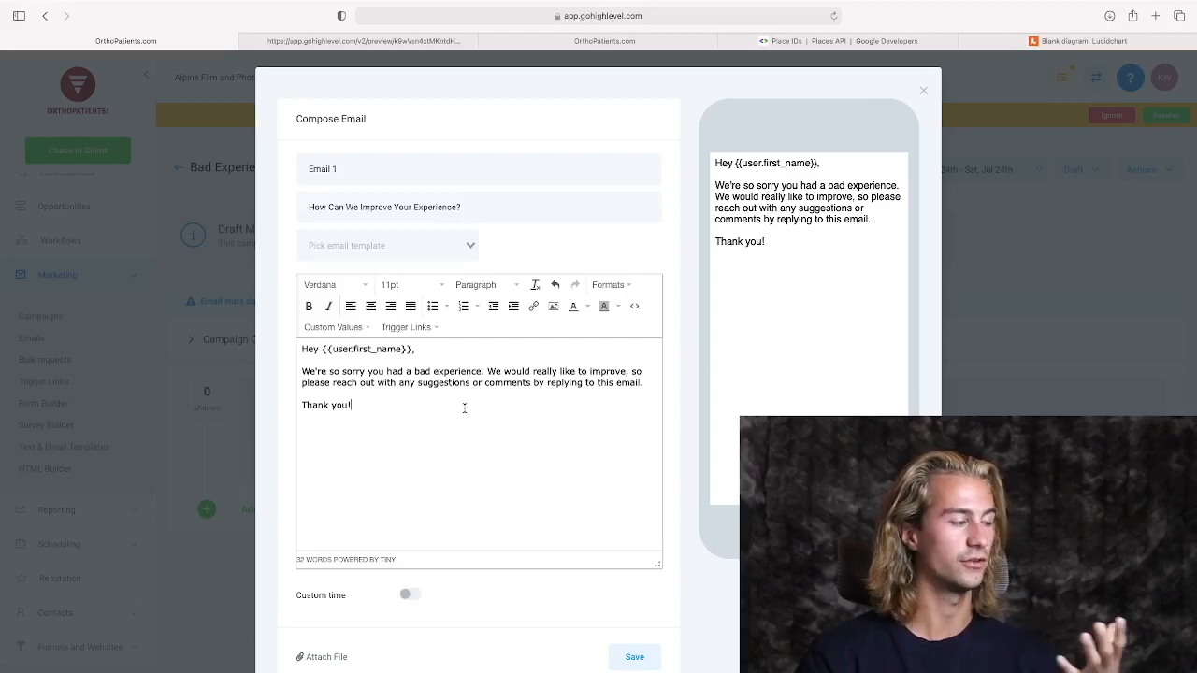
Close the email body with "Thank you!" in a new paragraph and save the email.
{"action": "scroll", "coordinate": [467, 408], "scroll_direction": "down", "scroll_amount": 3}
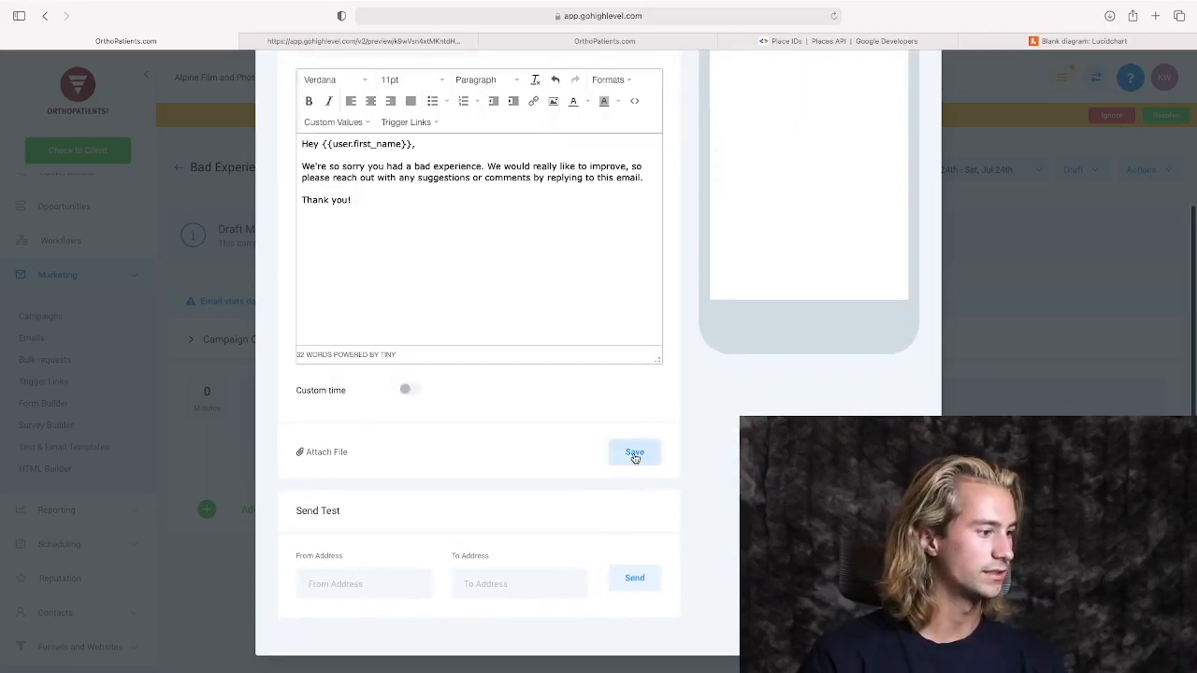
{"action": "left_click", "coordinate": [633, 455]}
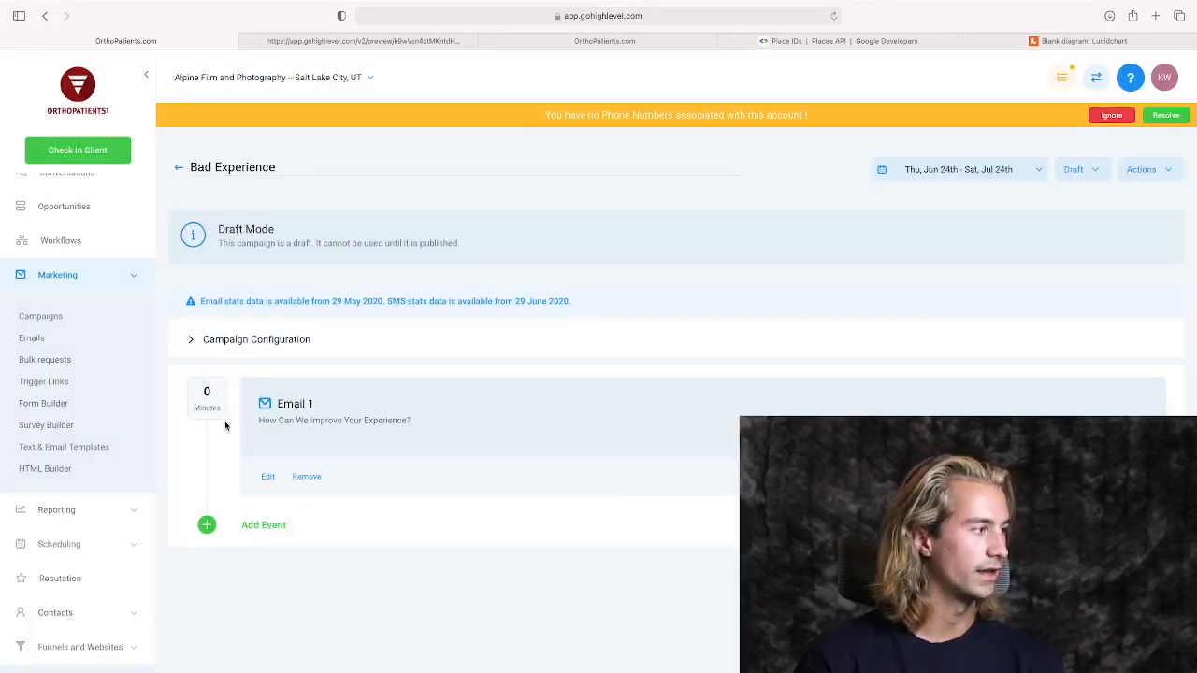
Return to the campaigns list, and switch to the Lucidchart diagram to review the good and bad experience branches of the feedback flow.
{"action": "left_click", "coordinate": [48, 317]}
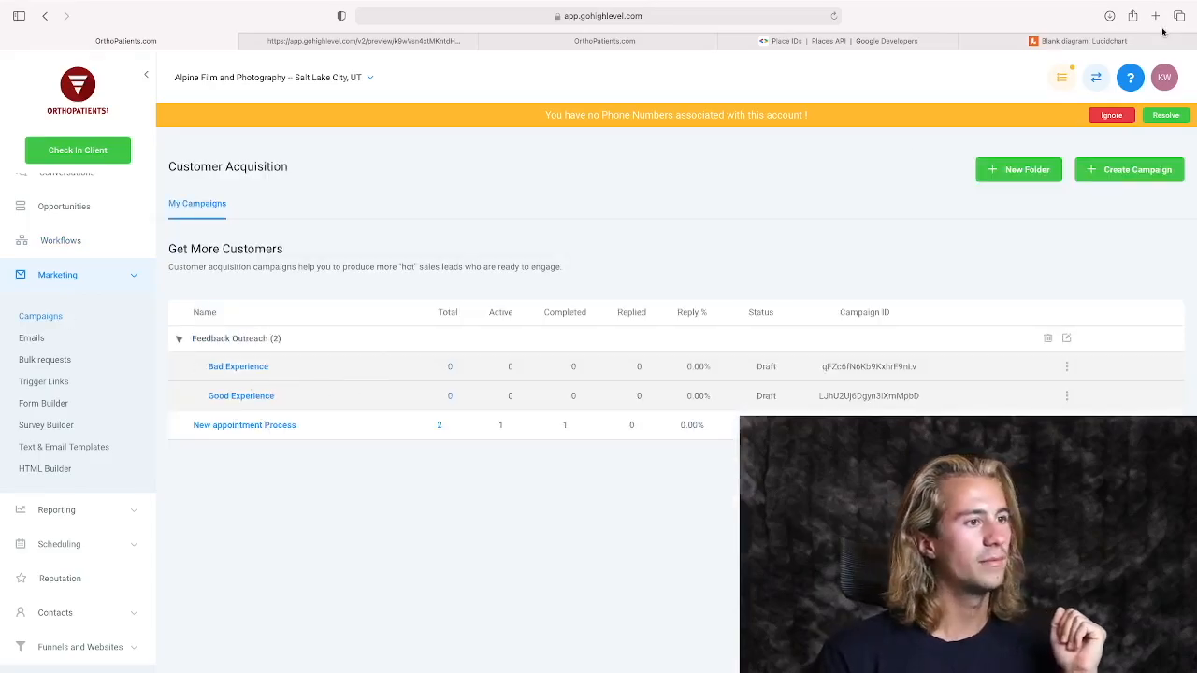
{"action": "left_click", "coordinate": [1163, 35]}
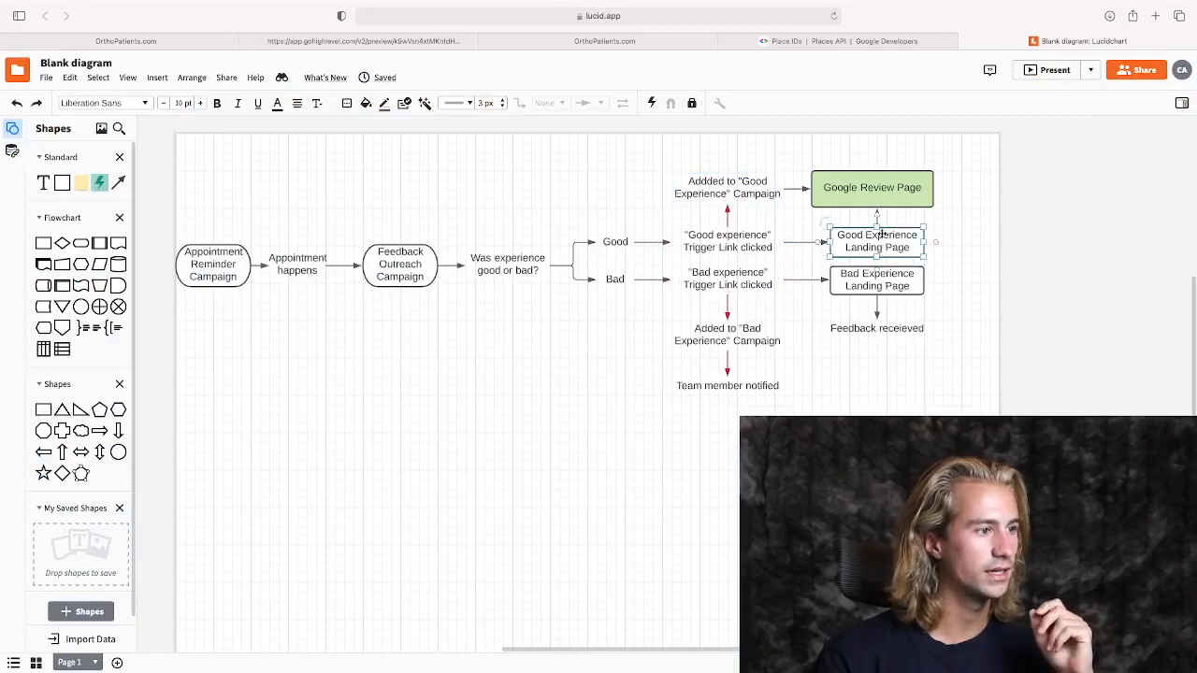
{"action": "left_click", "coordinate": [865, 195]}
{"action": "left_click", "coordinate": [754, 191]}
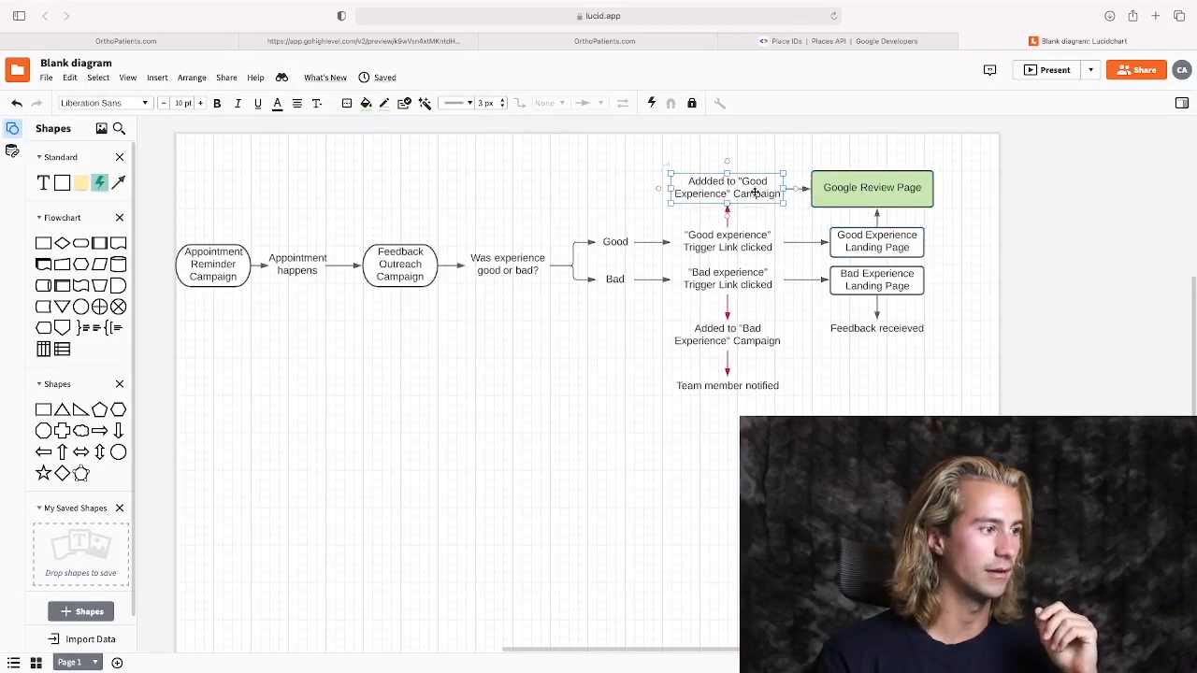
{"action": "left_click", "coordinate": [734, 279]}
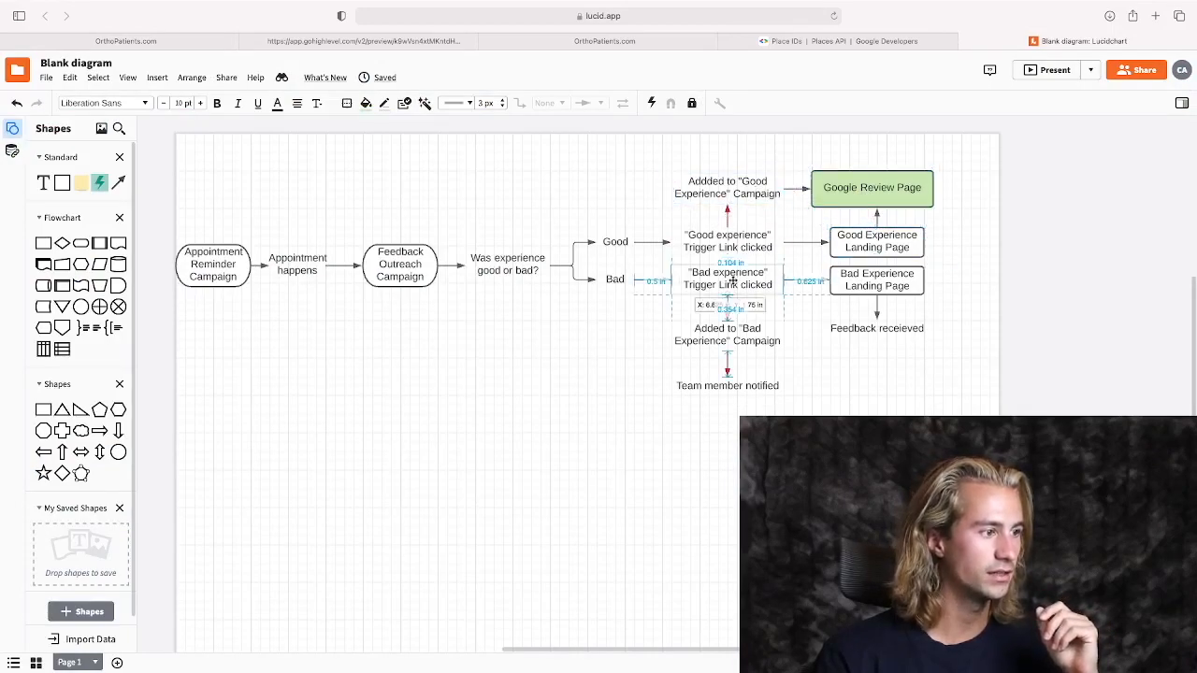
{"action": "left_click", "coordinate": [744, 245]}
{"action": "left_click", "coordinate": [751, 335]}
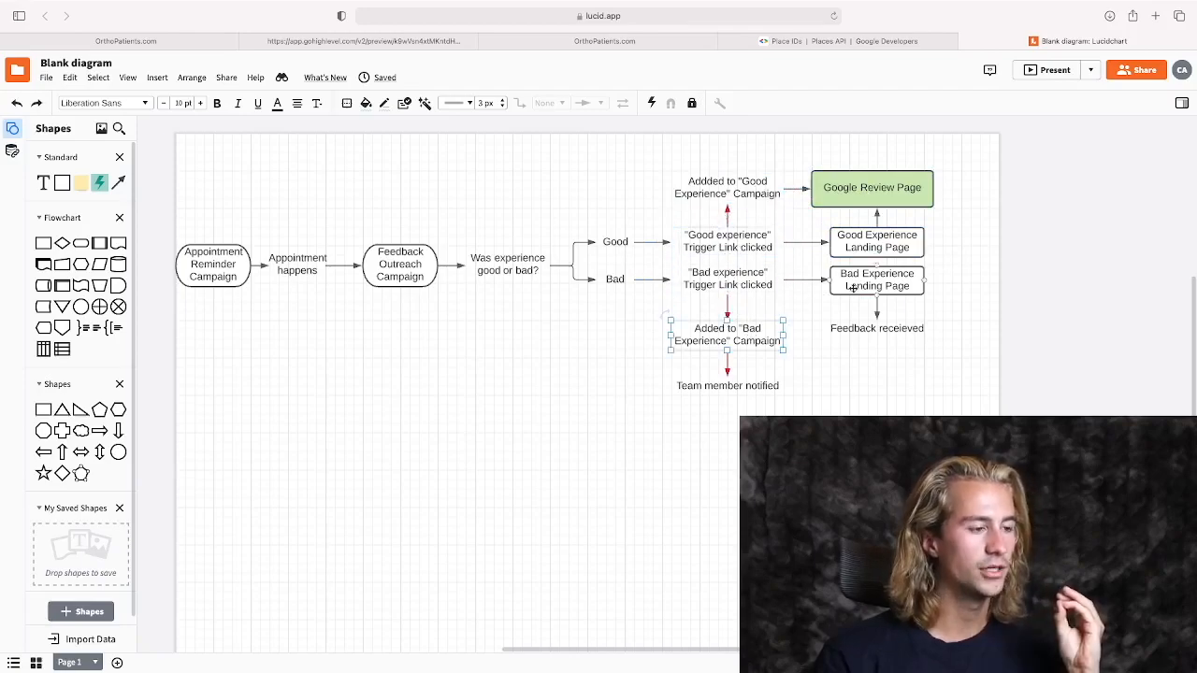
Switch from the diagram to GoHighLevel, open the Alpine Film and Photography website and preview its Bad Experience page down to the feedback form.
{"action": "left_click", "coordinate": [879, 283]}
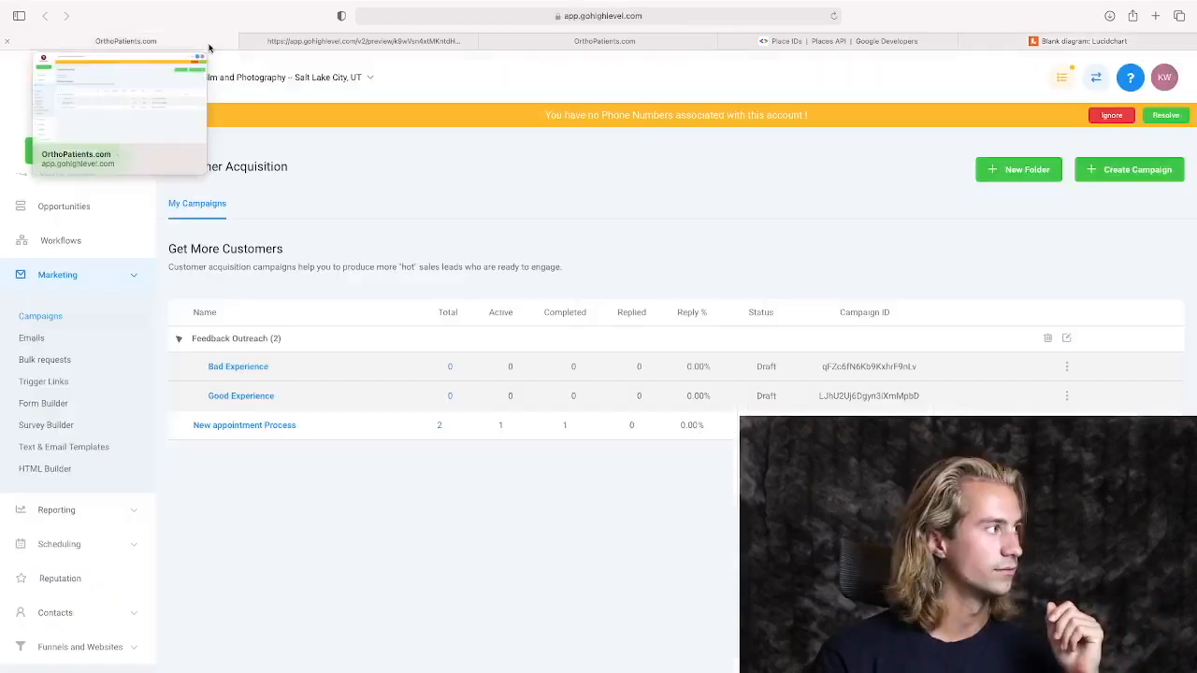
{"action": "left_click", "coordinate": [125, 40]}
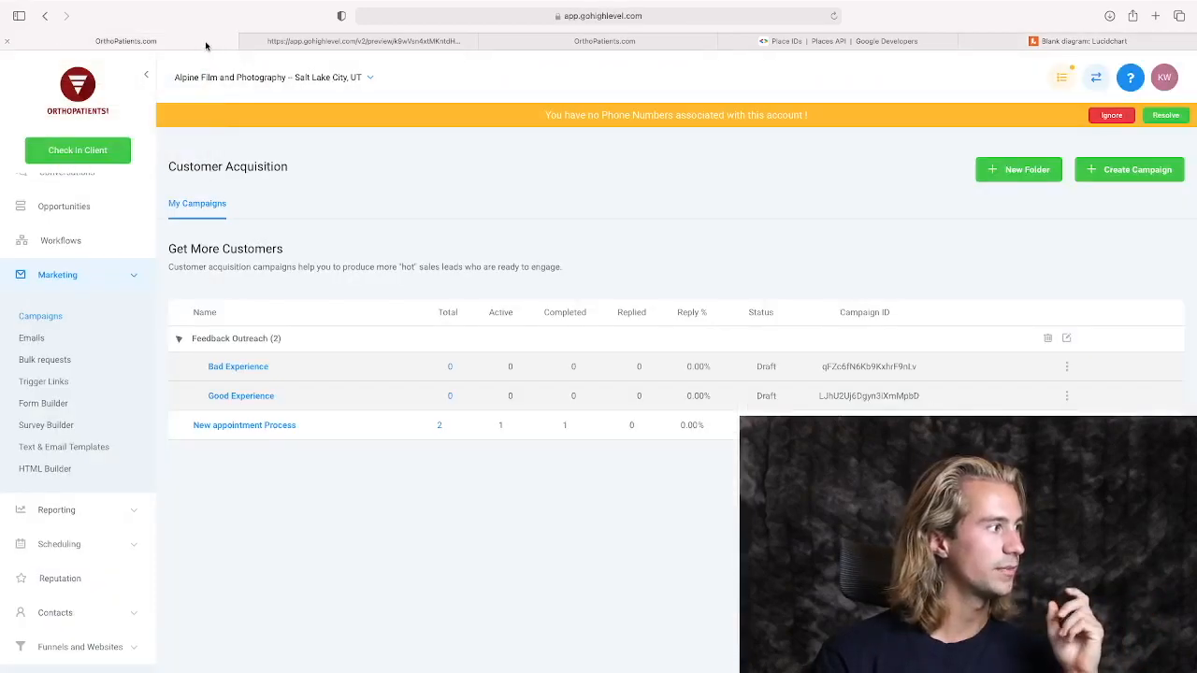
{"action": "left_click", "coordinate": [80, 646]}
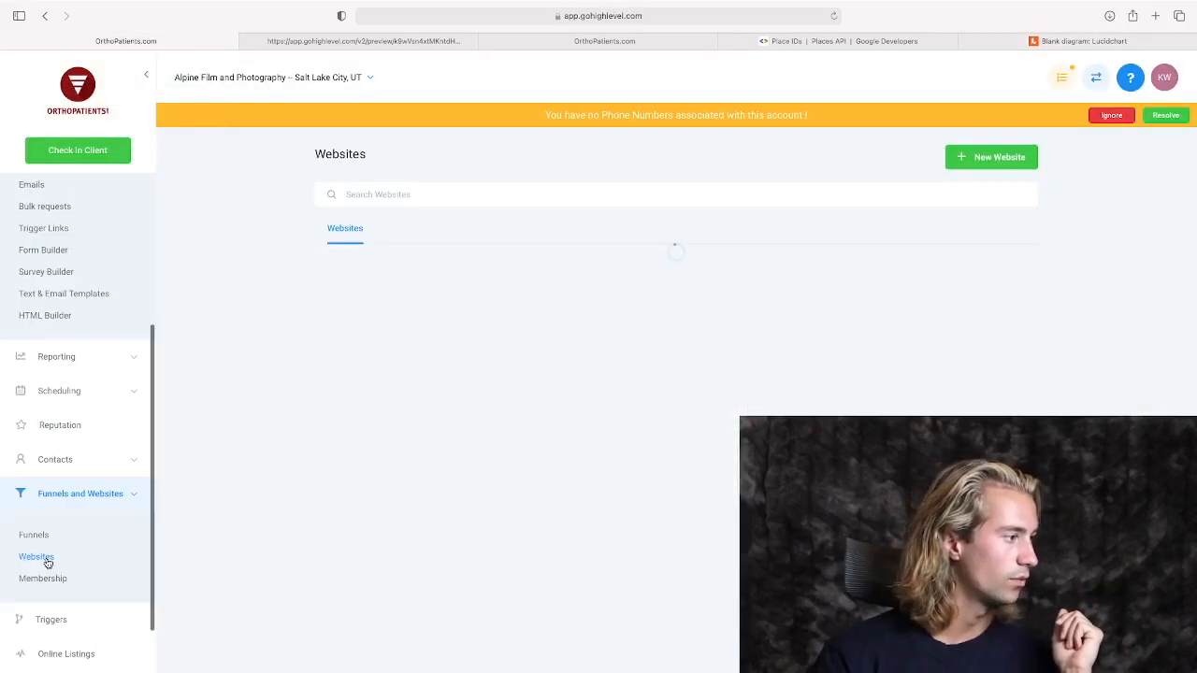
{"action": "left_click", "coordinate": [373, 266]}
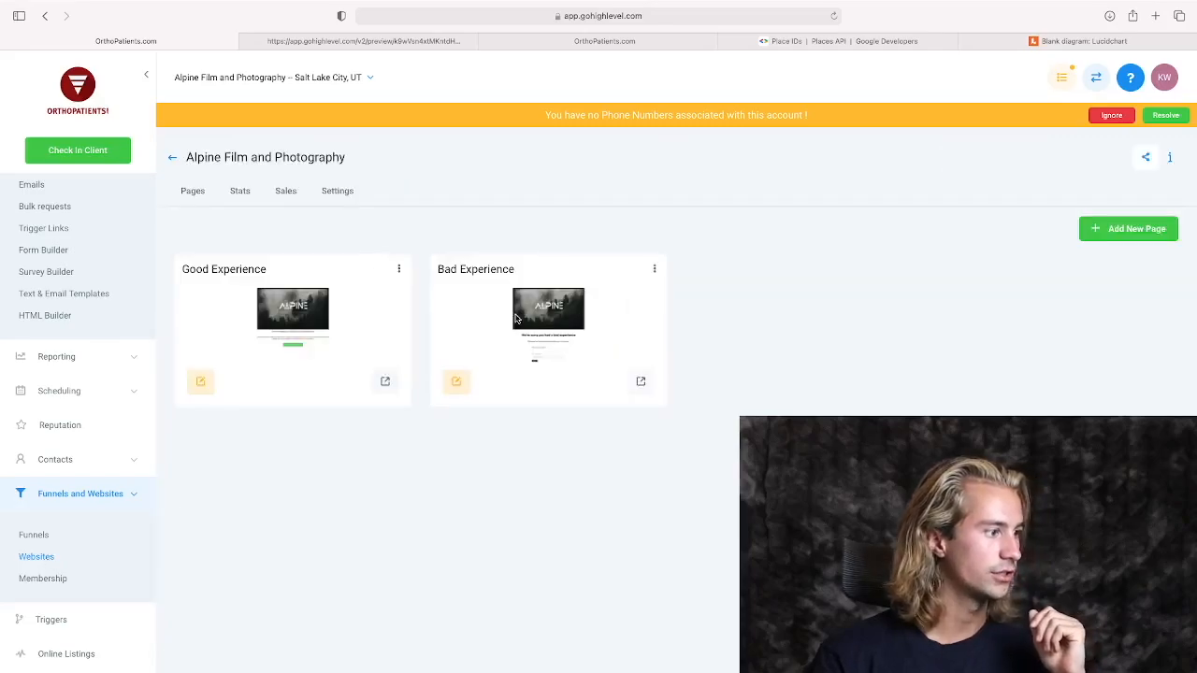
{"action": "left_click", "coordinate": [642, 381]}
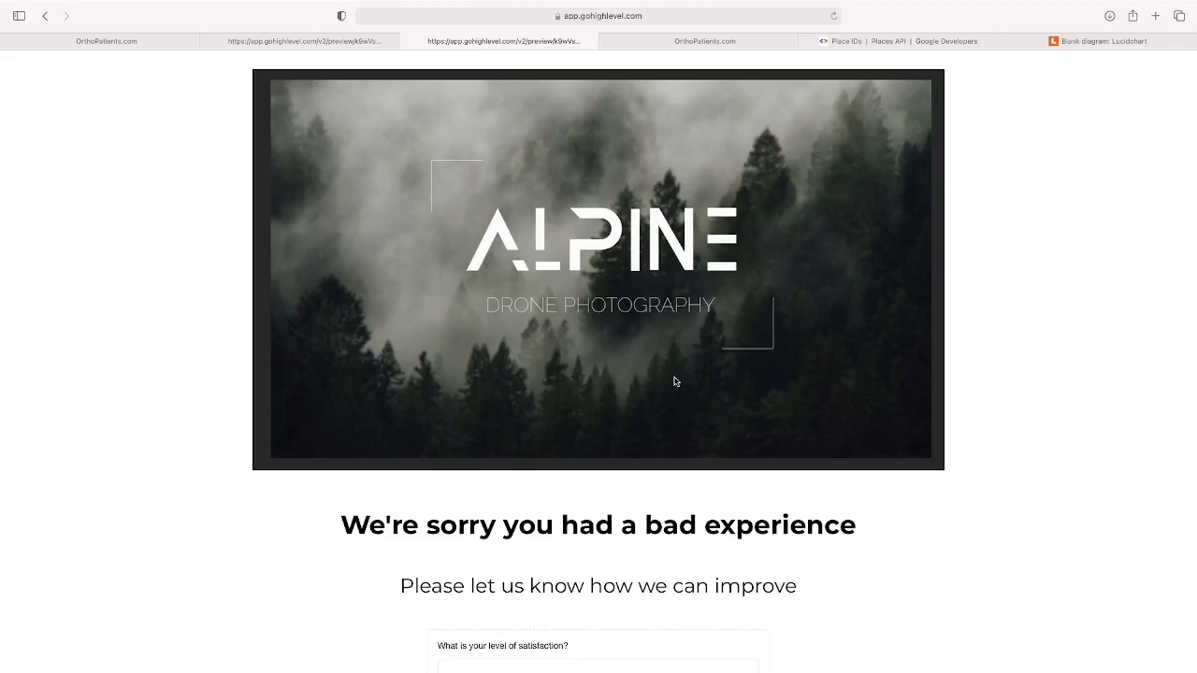
{"action": "scroll", "coordinate": [708, 379], "scroll_direction": "down", "scroll_amount": 3}
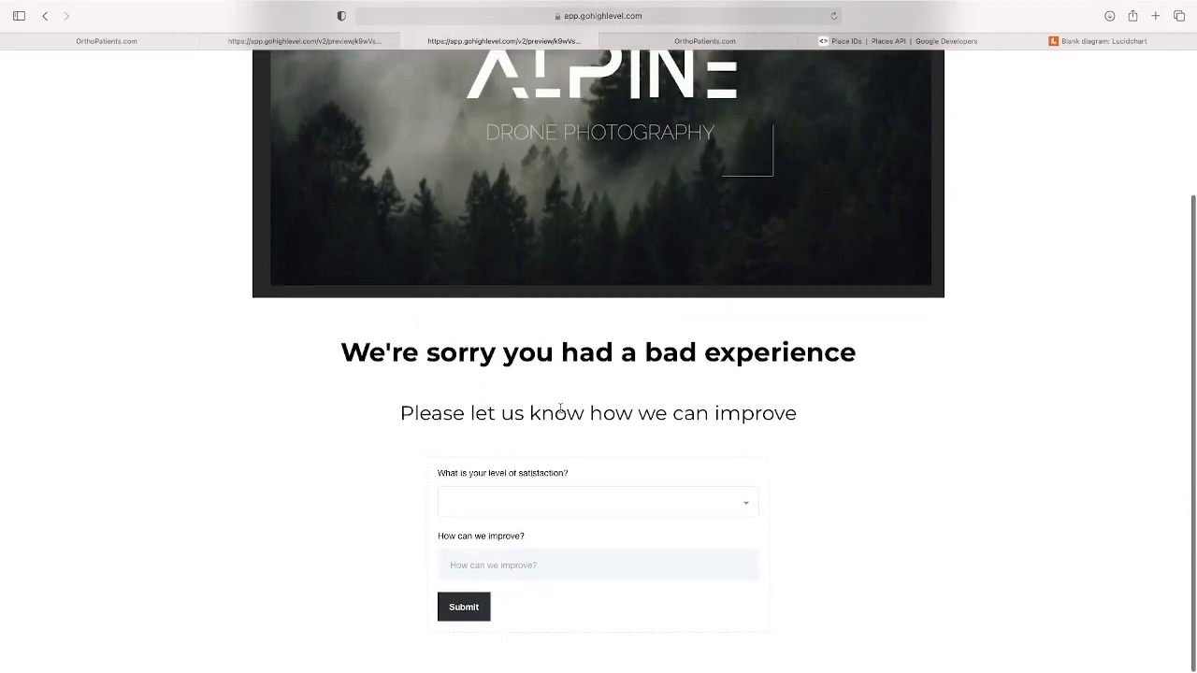
Test the feedback form by checking the satisfaction options, entering "as;dlkfjas;lkd" under "How can we improve?" and submitting it.
{"action": "left_click", "coordinate": [744, 503]}
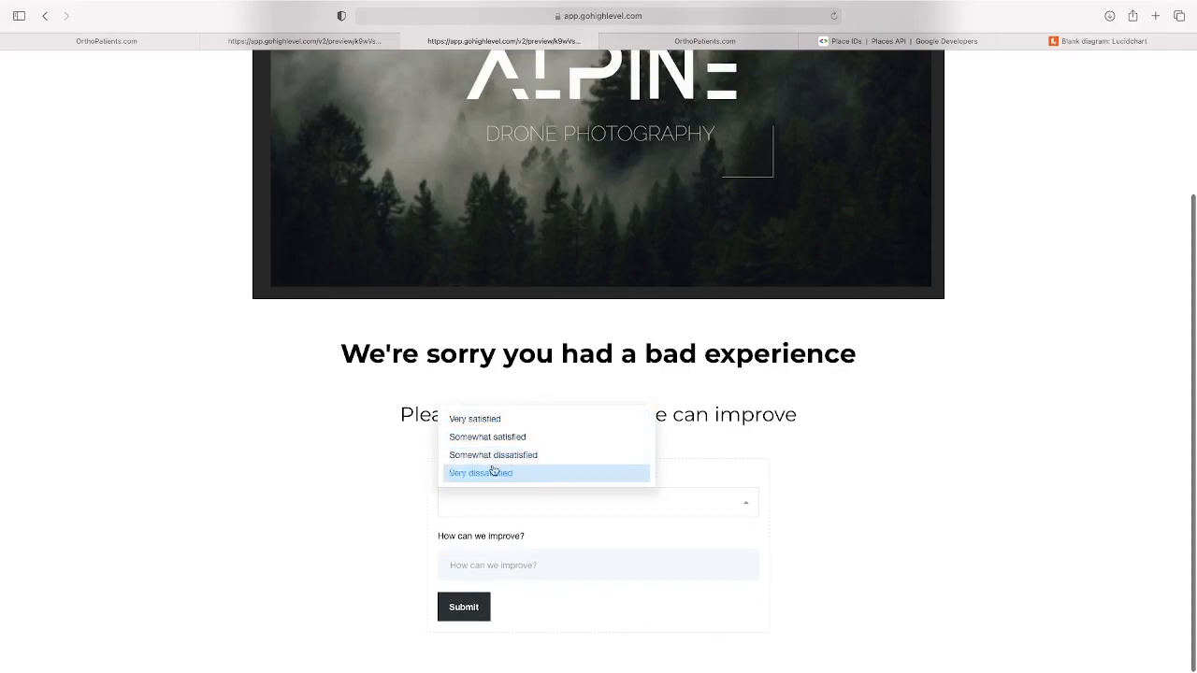
{"action": "left_click", "coordinate": [831, 461]}
{"action": "left_click", "coordinate": [652, 567]}
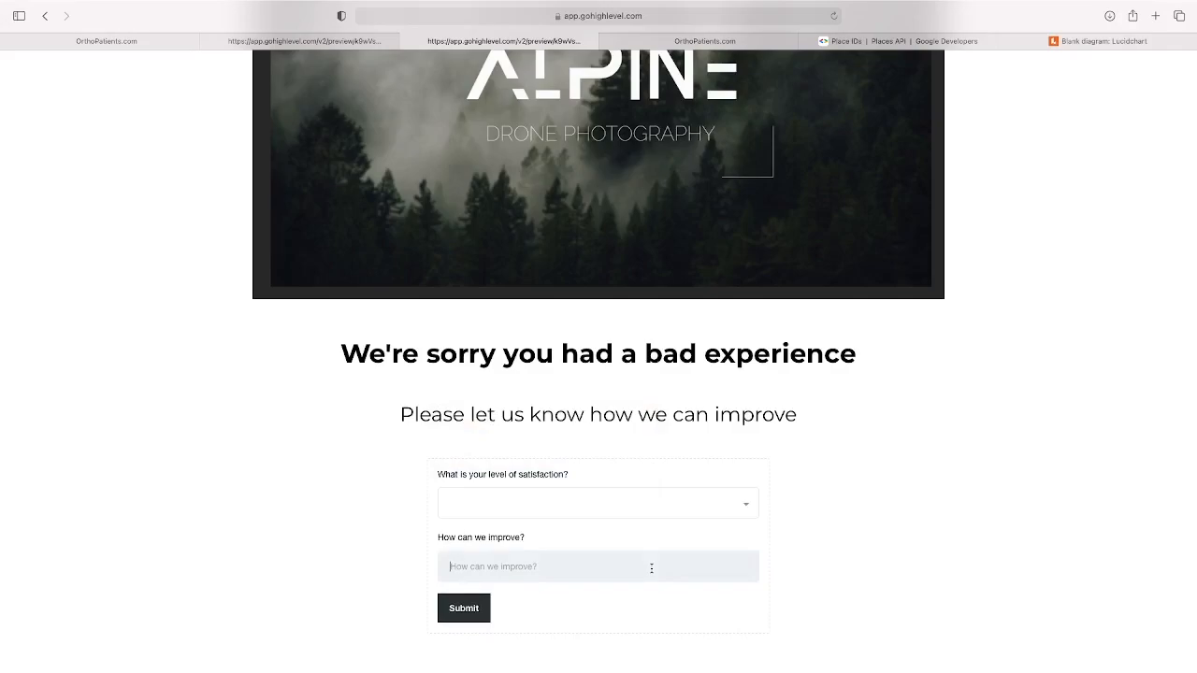
{"action": "type", "text": "as;dlkfjas;lkd"}
{"action": "left_click", "coordinate": [468, 607]}
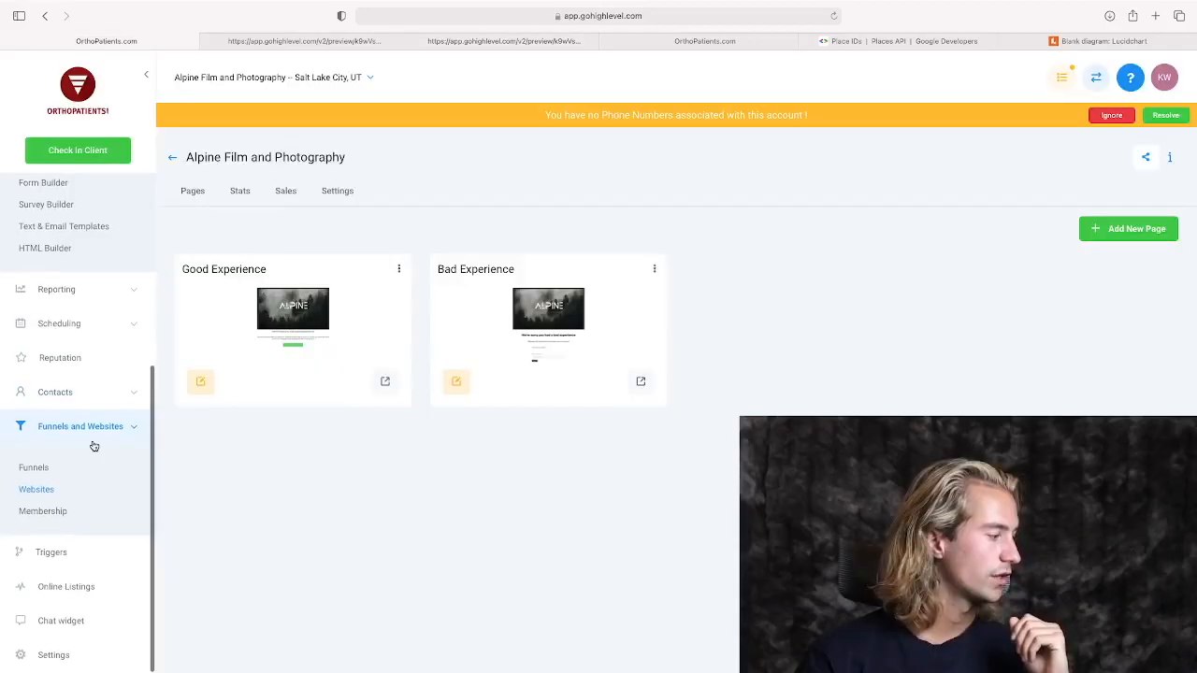
Return to GoHighLevel, create a trigger named "Good Experience", and switch to the Lucidchart diagram to review the feedback flow.
{"action": "left_click", "coordinate": [53, 554]}
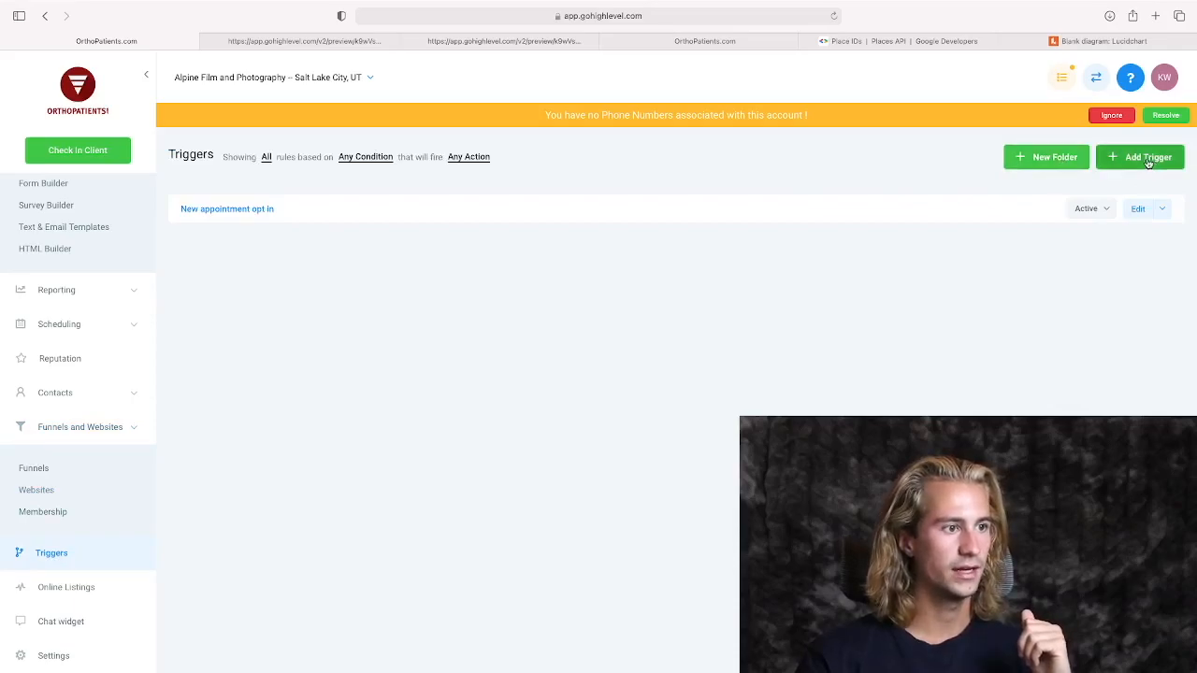
{"action": "left_click", "coordinate": [1146, 161]}
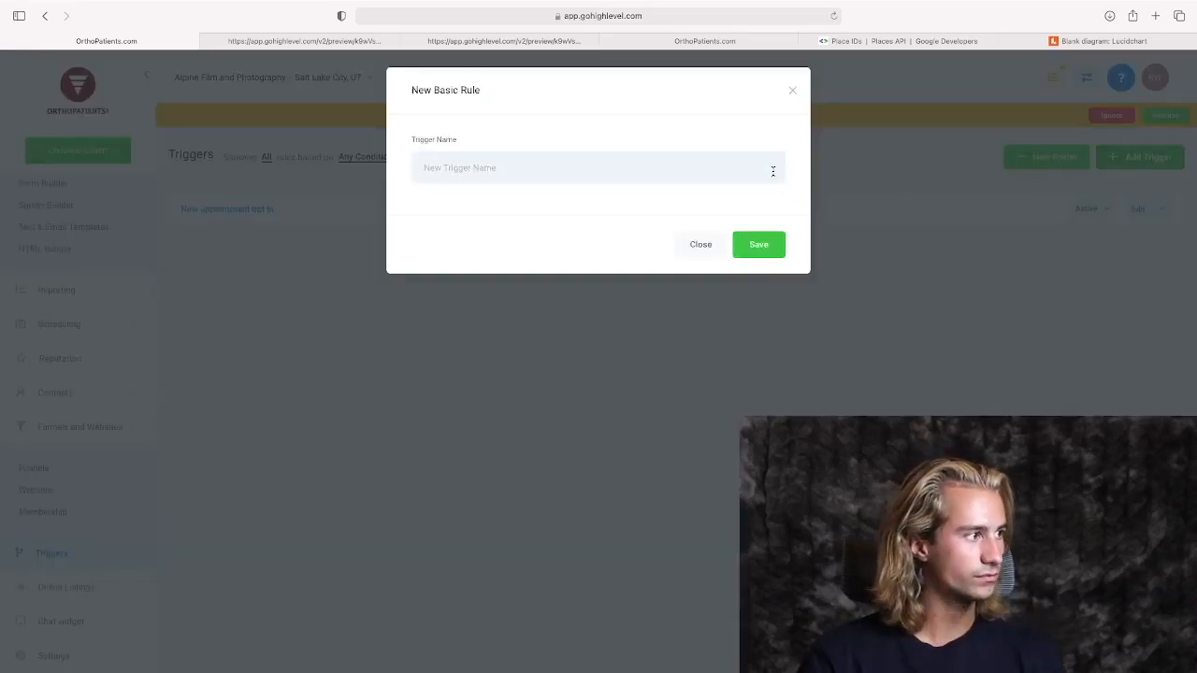
{"action": "type", "text": "Good Exp"}
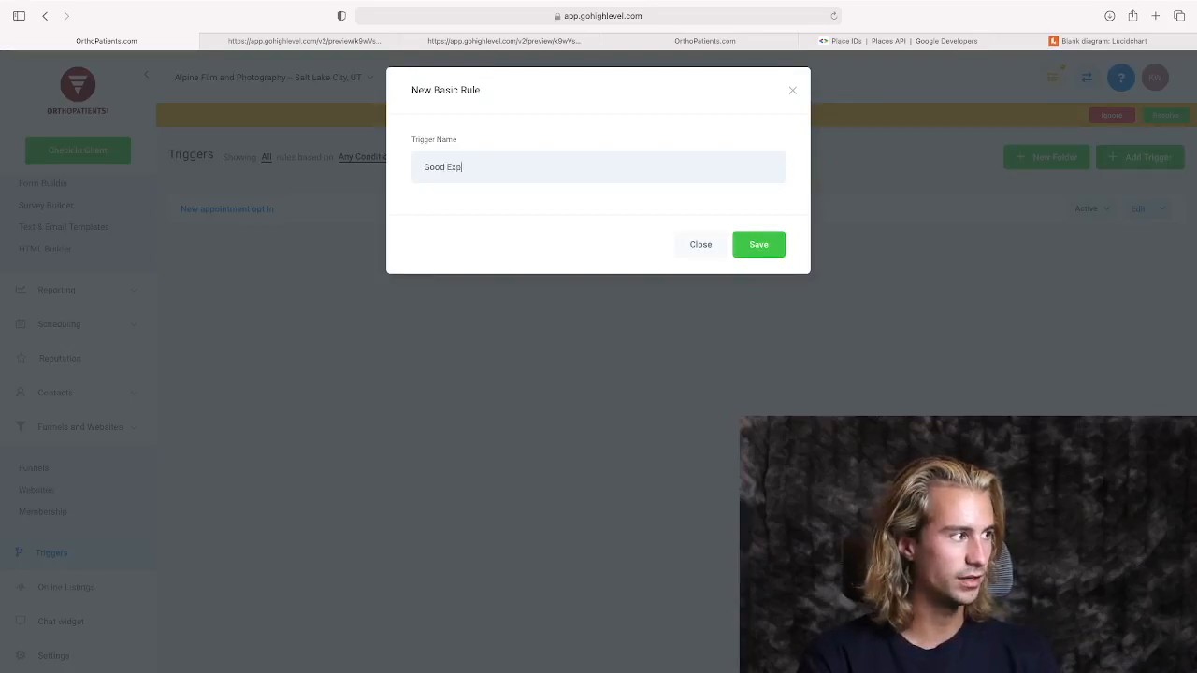
{"action": "type", "text": "erience"}
{"action": "left_click", "coordinate": [769, 244]}
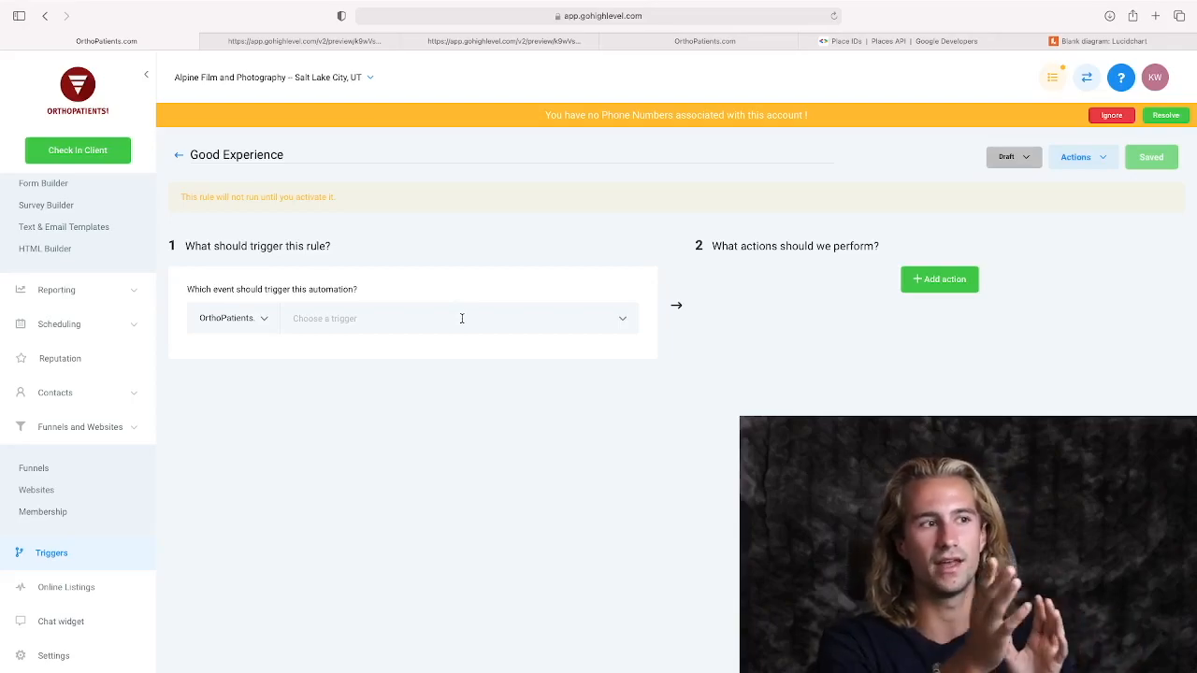
{"action": "left_click", "coordinate": [1102, 41]}
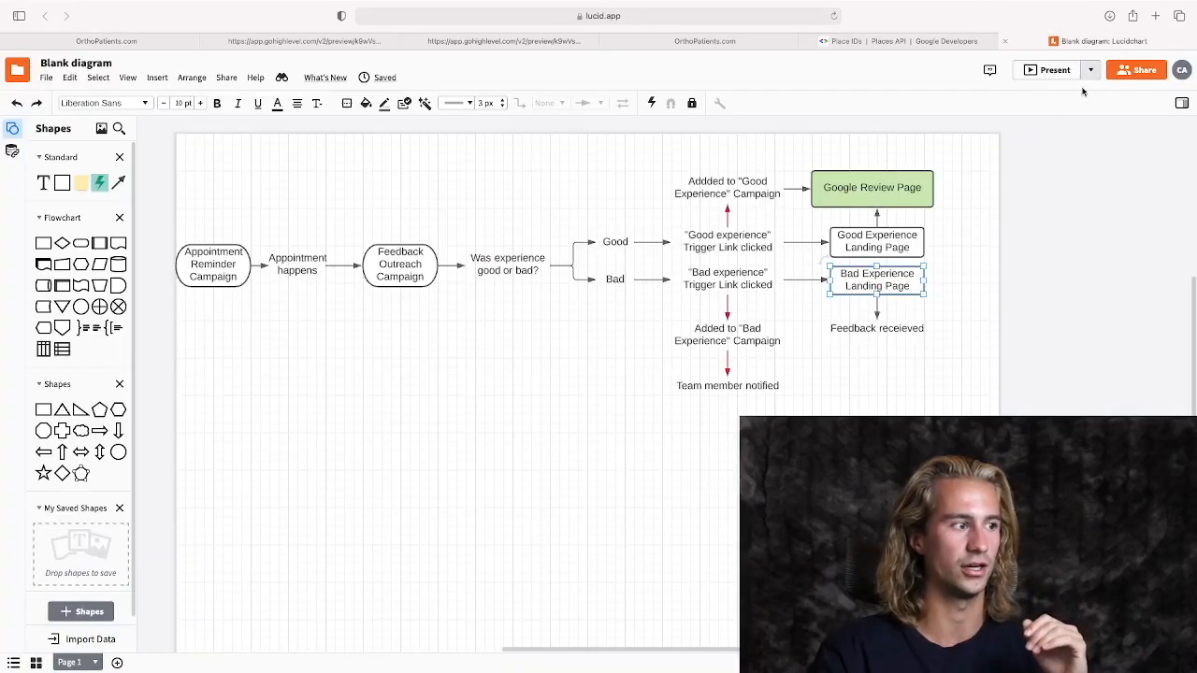
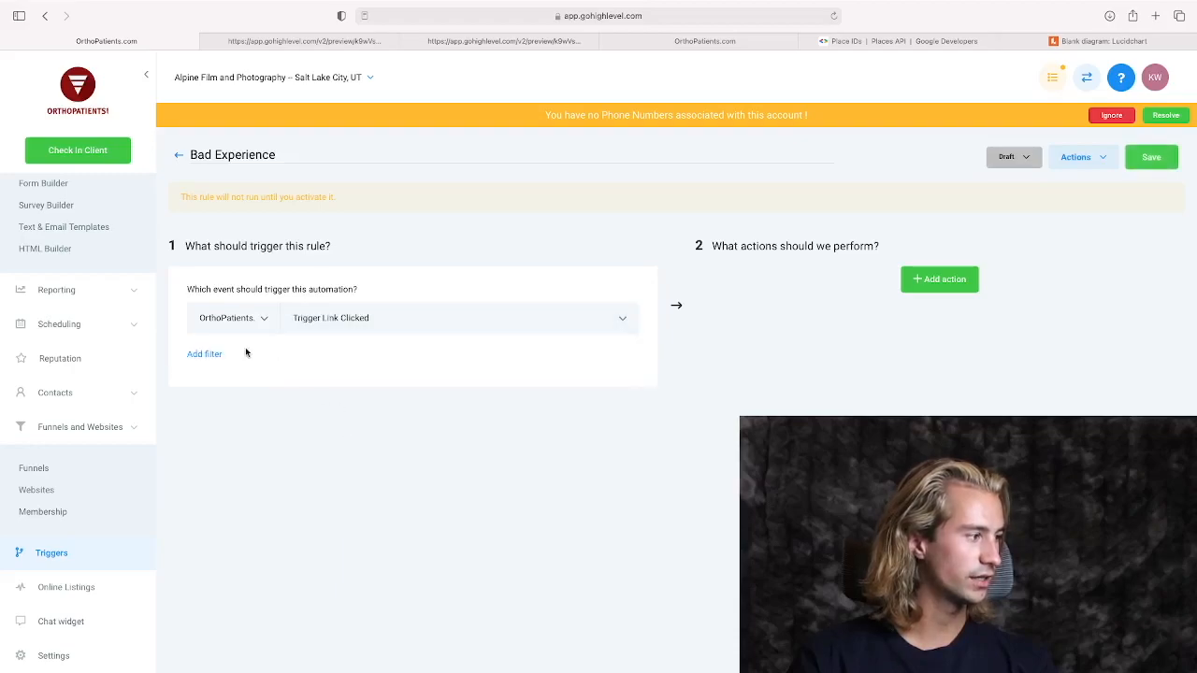
Add a filter to the Bad Experience trigger so it fires only for the "Bad Experience" trigger link.
{"action": "left_click", "coordinate": [187, 354]}
{"action": "left_click", "coordinate": [220, 378]}
{"action": "left_click", "coordinate": [240, 433]}
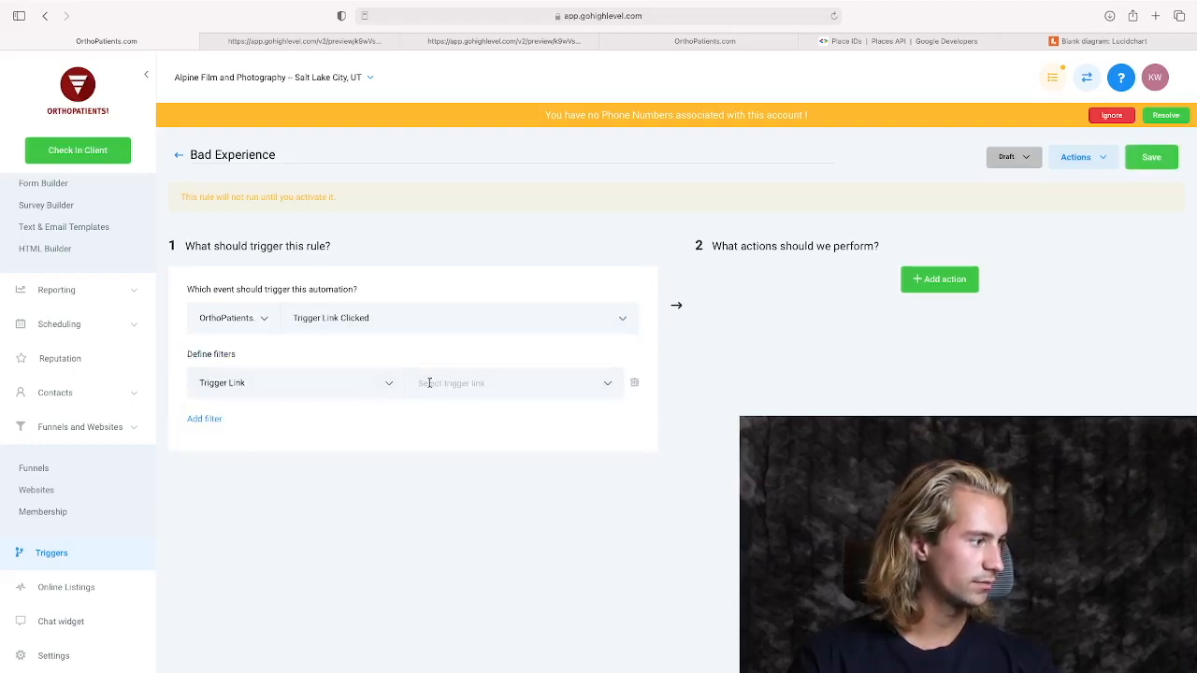
{"action": "left_click", "coordinate": [430, 383]}
{"action": "left_click", "coordinate": [445, 417]}
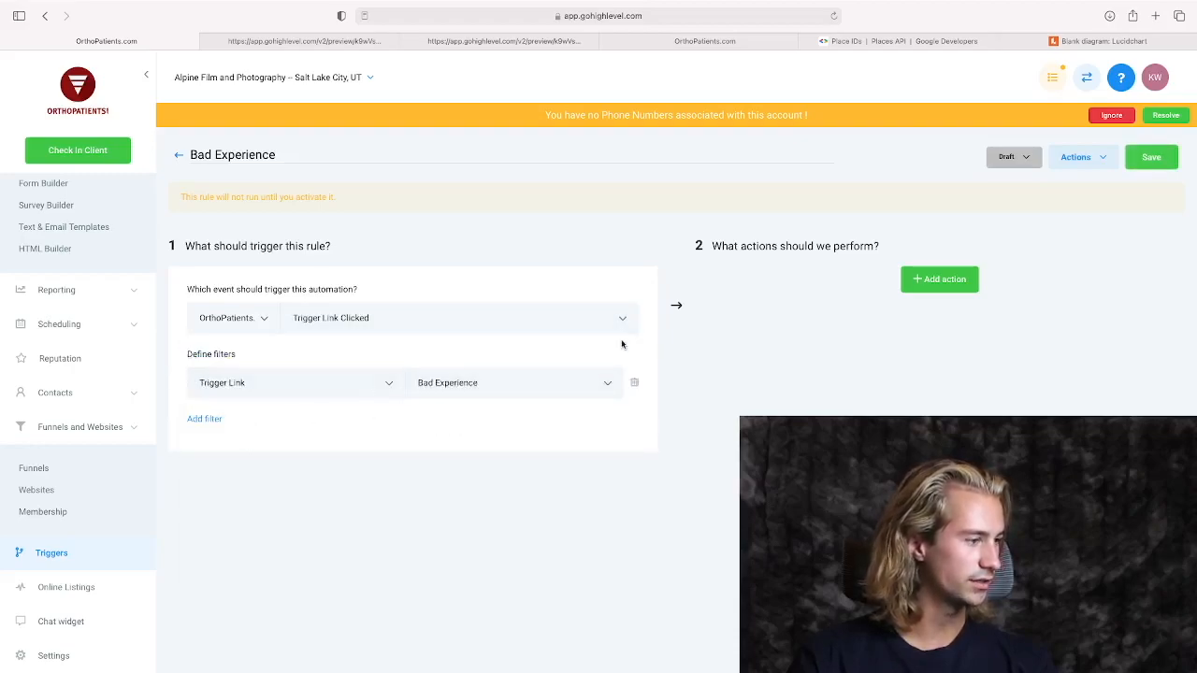
Add an Add To Campaign action that puts the contact into the "Bad Experience" campaign.
{"action": "left_click", "coordinate": [937, 279]}
{"action": "left_click", "coordinate": [892, 316]}
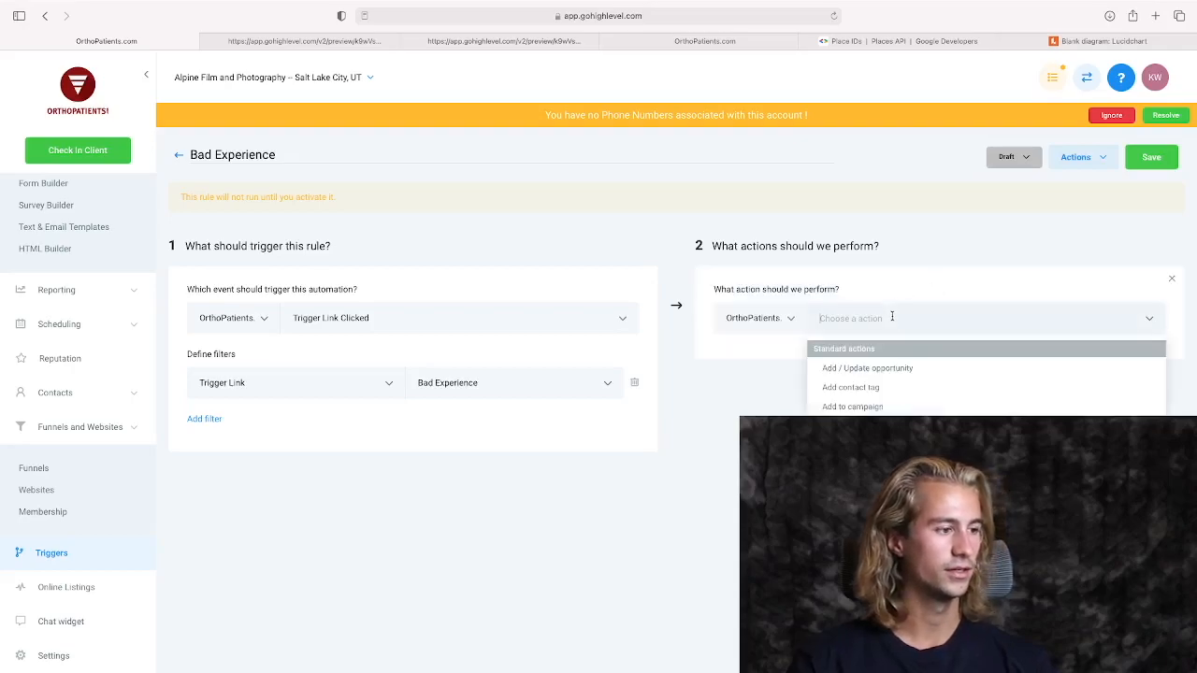
{"action": "left_click", "coordinate": [888, 406]}
{"action": "left_click", "coordinate": [864, 363]}
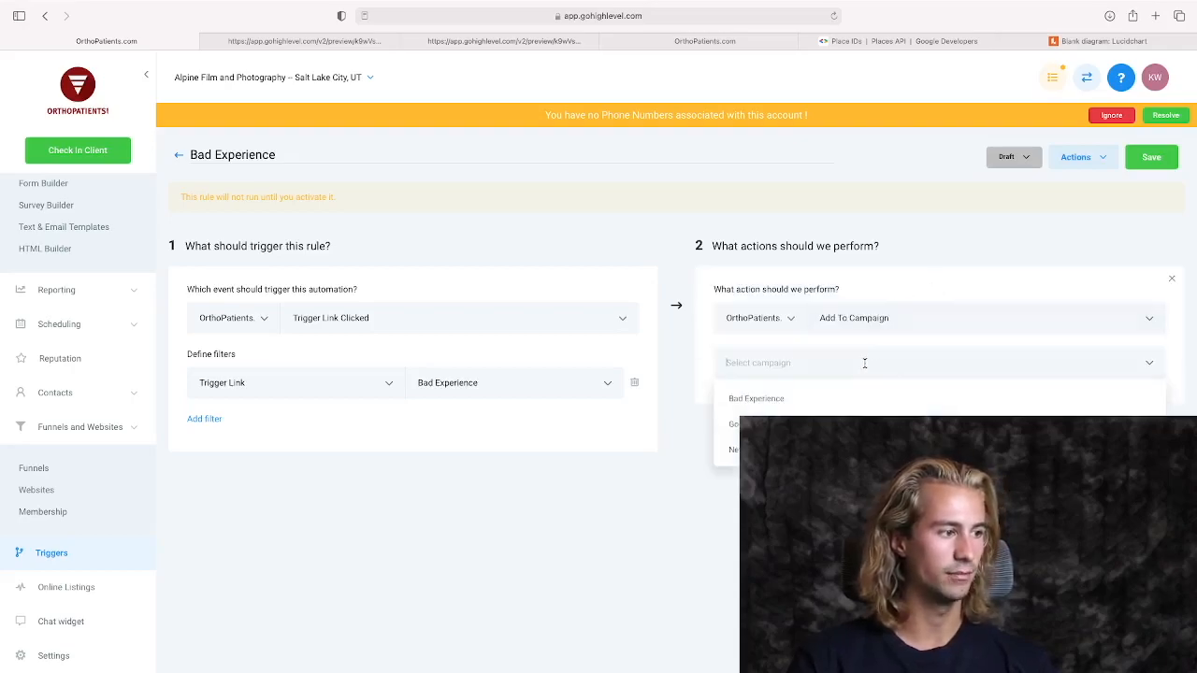
{"action": "left_click", "coordinate": [805, 399]}
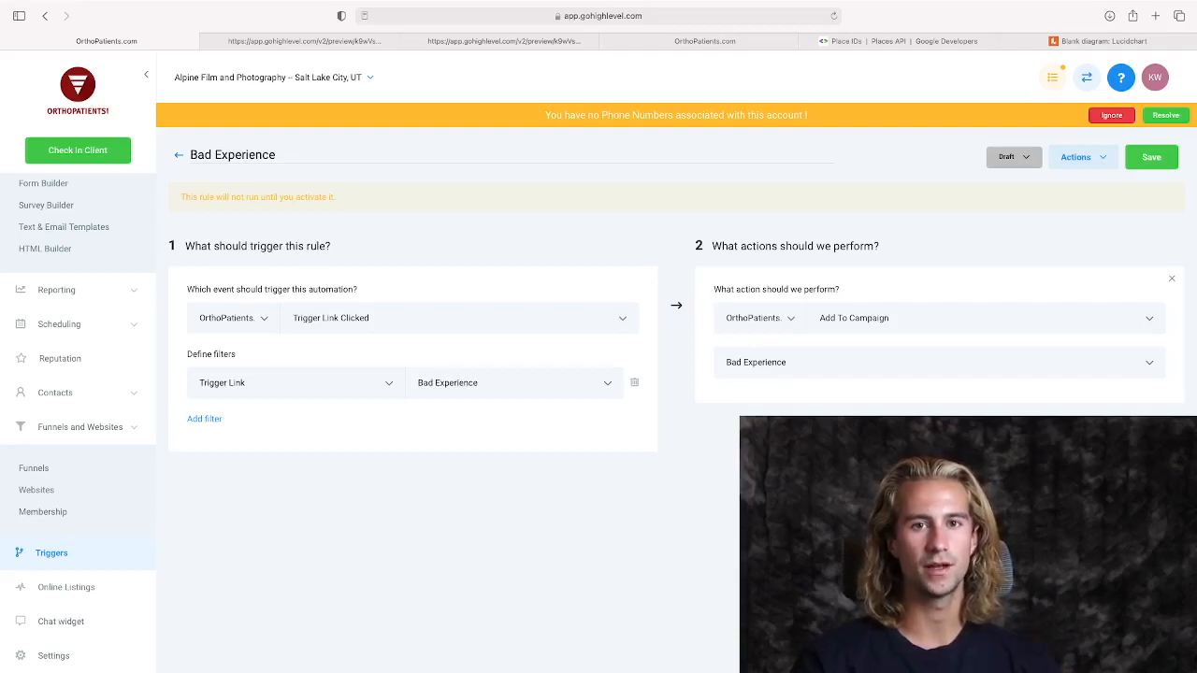
Add a second action of type Send SMS and enter the team member's phone number as the recipient.
{"action": "scroll", "coordinate": [676, 392], "scroll_direction": "down", "scroll_amount": 1}
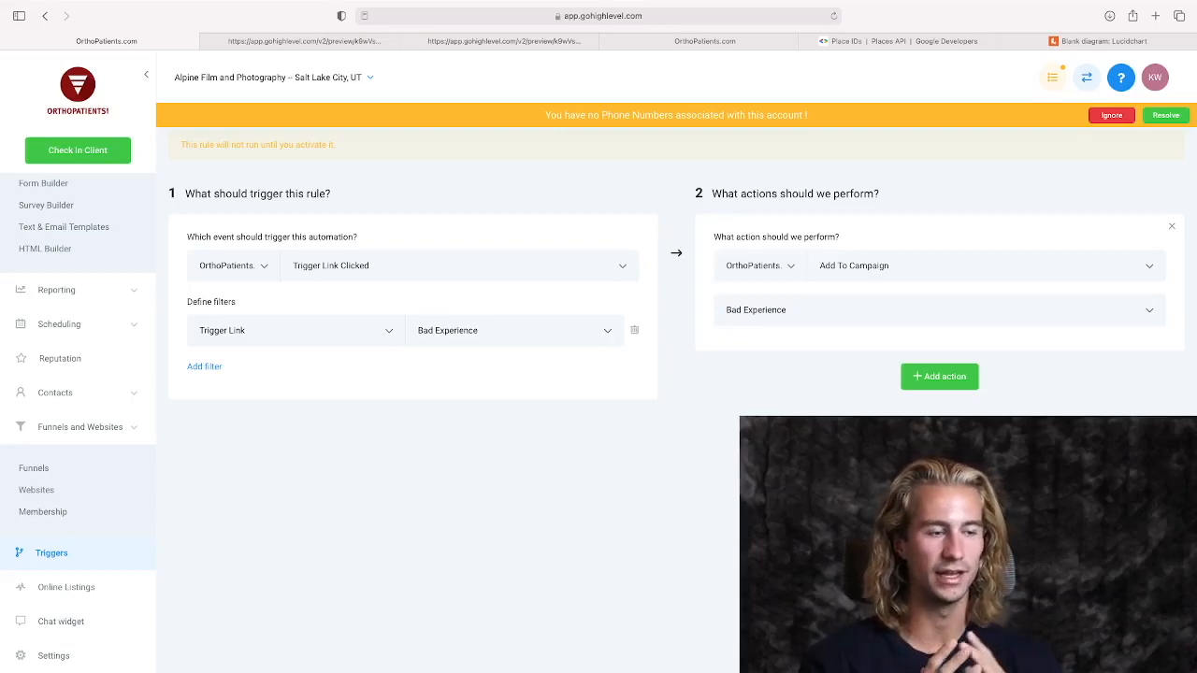
{"action": "left_click", "coordinate": [947, 383]}
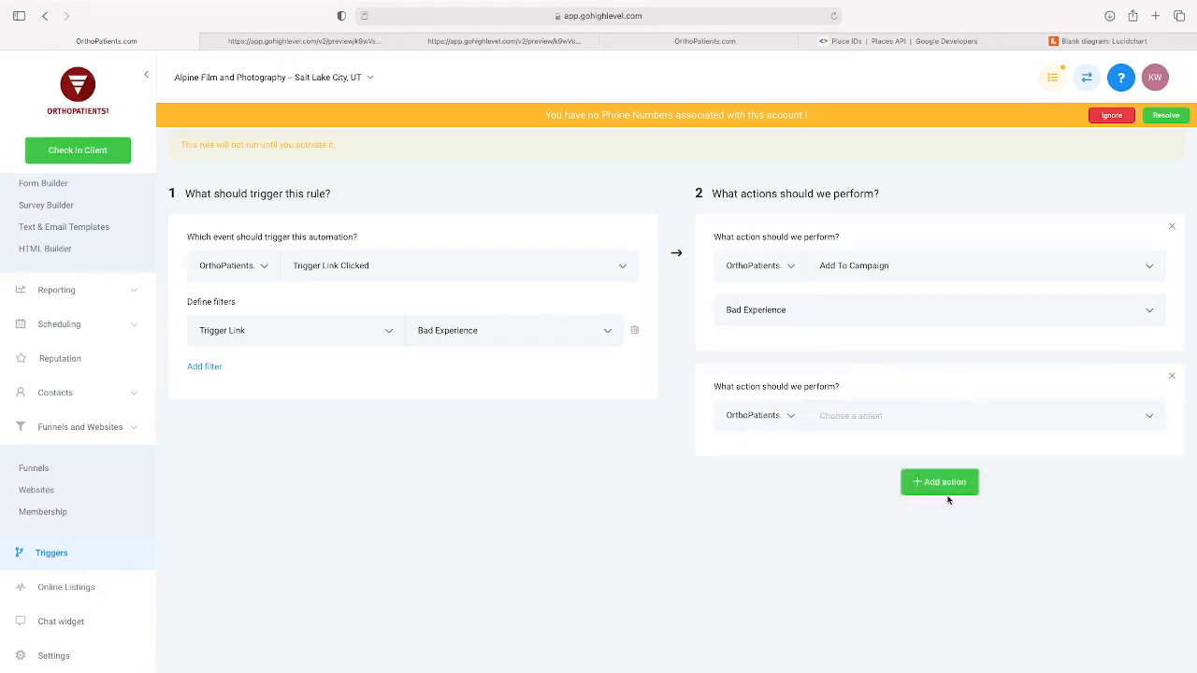
{"action": "left_click", "coordinate": [954, 421]}
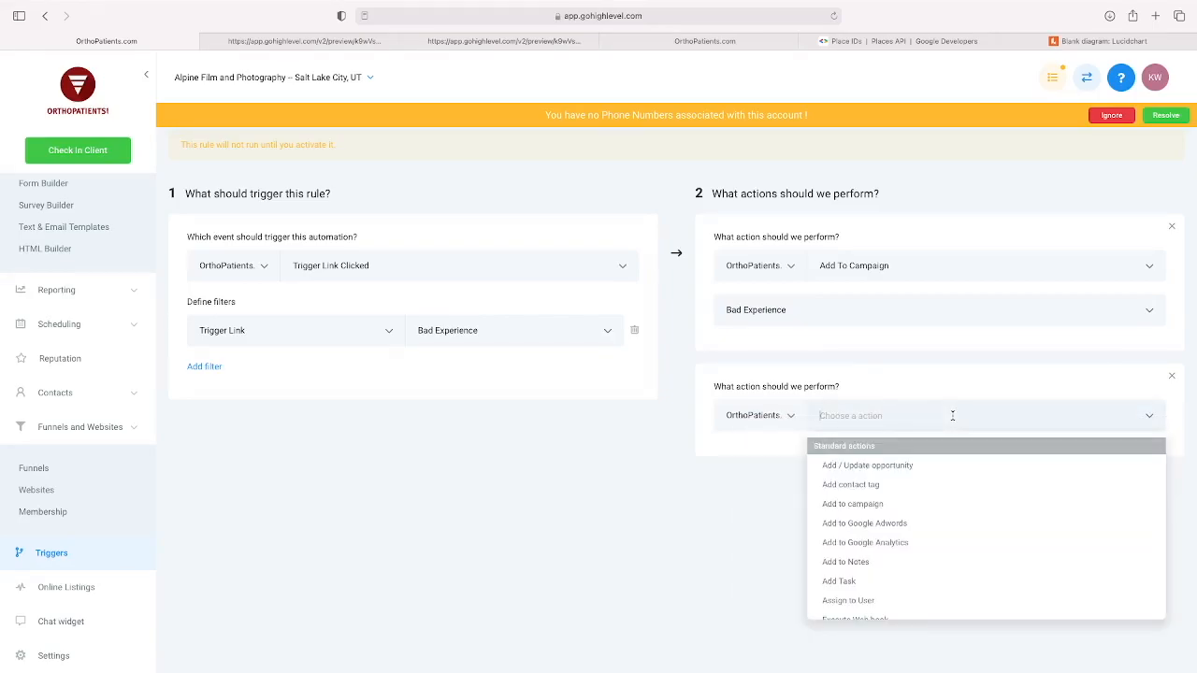
{"action": "scroll", "coordinate": [864, 465], "scroll_direction": "up", "scroll_amount": 1}
{"action": "left_click", "coordinate": [886, 465]}
{"action": "scroll", "coordinate": [850, 529], "scroll_direction": "down", "scroll_amount": 2}
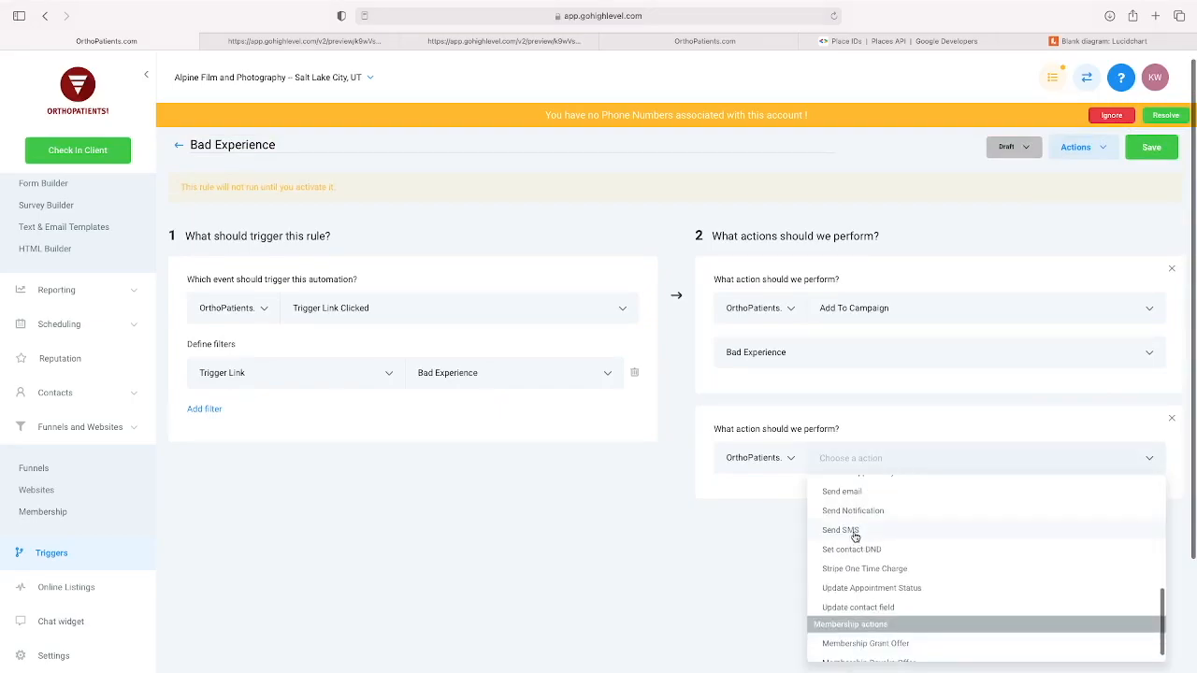
{"action": "left_click", "coordinate": [851, 533]}
{"action": "scroll", "coordinate": [799, 486], "scroll_direction": "down", "scroll_amount": 2}
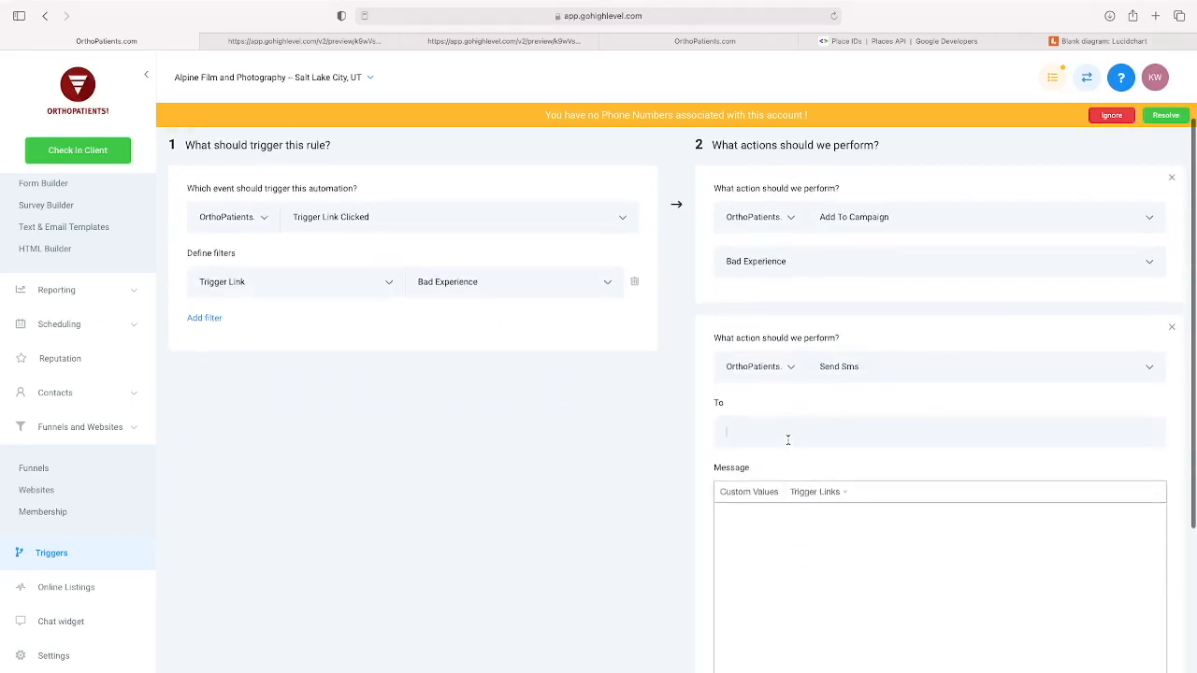
{"action": "scroll", "coordinate": [790, 447], "scroll_direction": "down", "scroll_amount": 1}
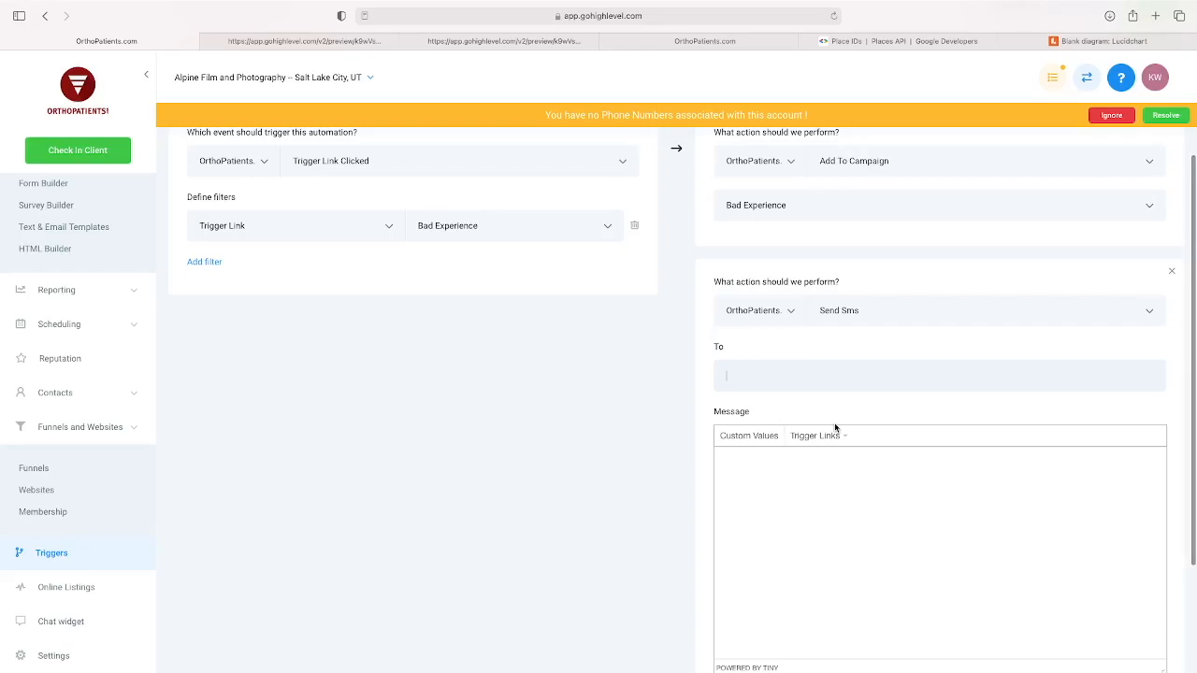
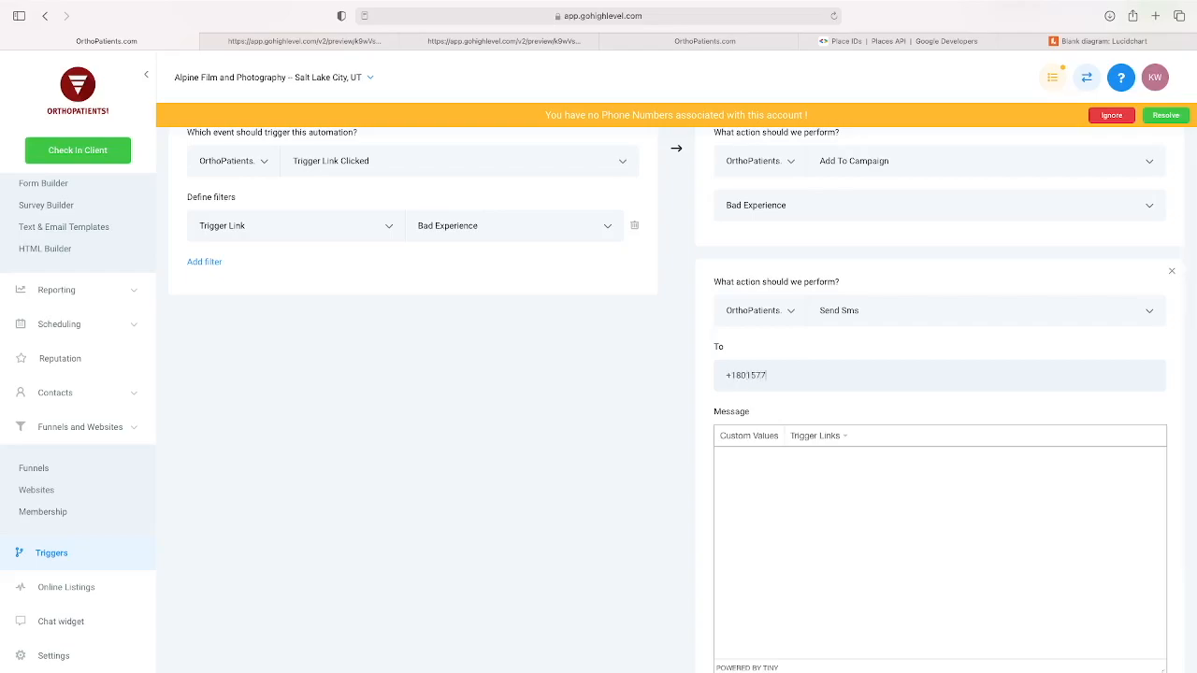
{"action": "type", "text": "NING,"}
Write the SMS message "WARNING, Your client, {{contact.first_name}}, had a bad experience. Please reach out to them @ {{user.phone}}", inserting the phone as a custom value.
{"action": "key", "text": "Return"}
{"action": "key", "text": "Return"}
{"action": "type", "text": "Your client,"}
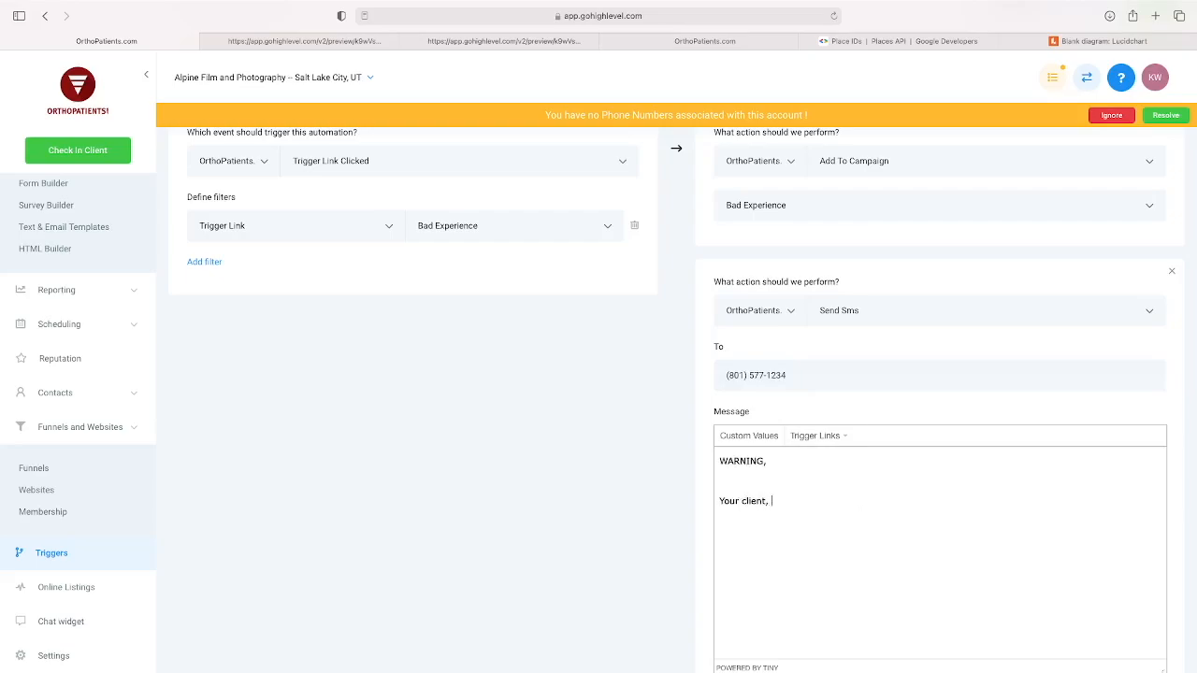
{"action": "type", "text": " {{contact.first_name}}, had a bad experience."}
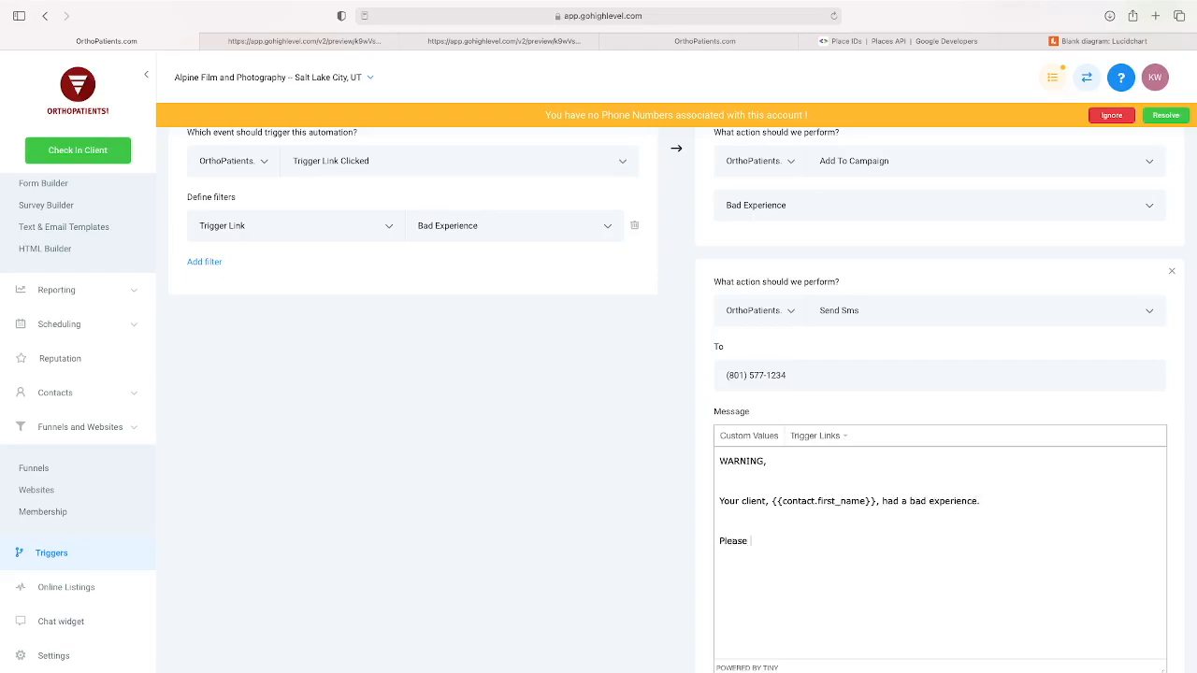
{"action": "type", "text": "o them @"}
{"action": "left_click", "coordinate": [744, 435]}
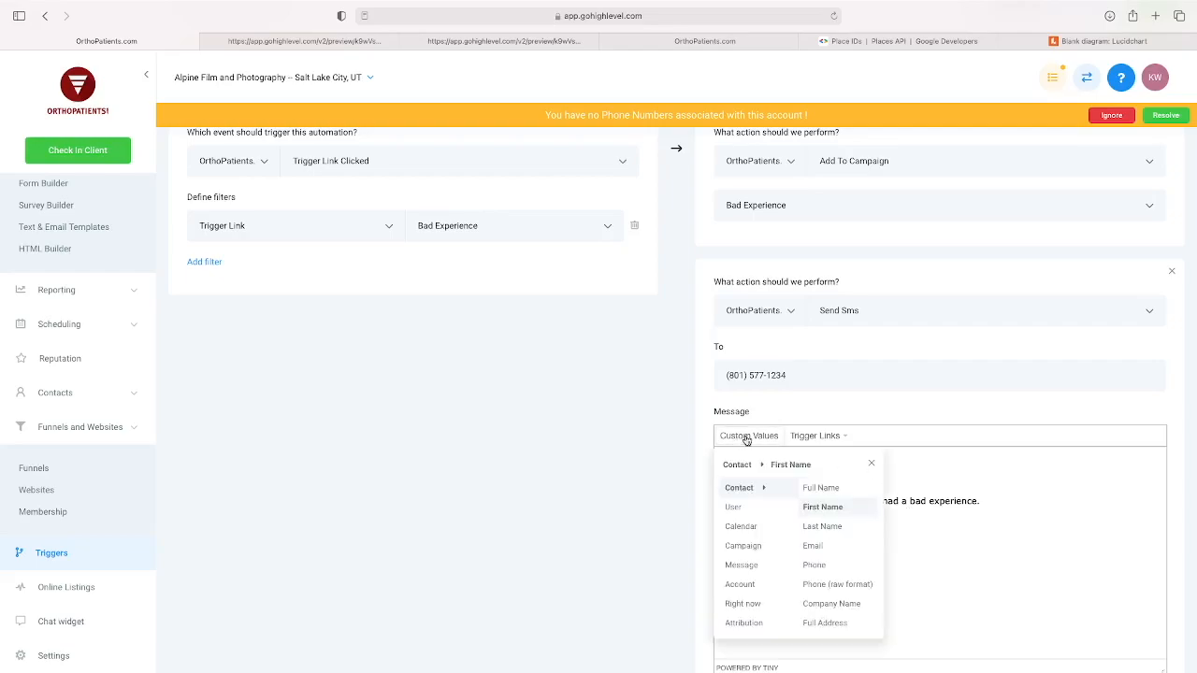
{"action": "left_click", "coordinate": [747, 507]}
{"action": "left_click", "coordinate": [833, 565]}
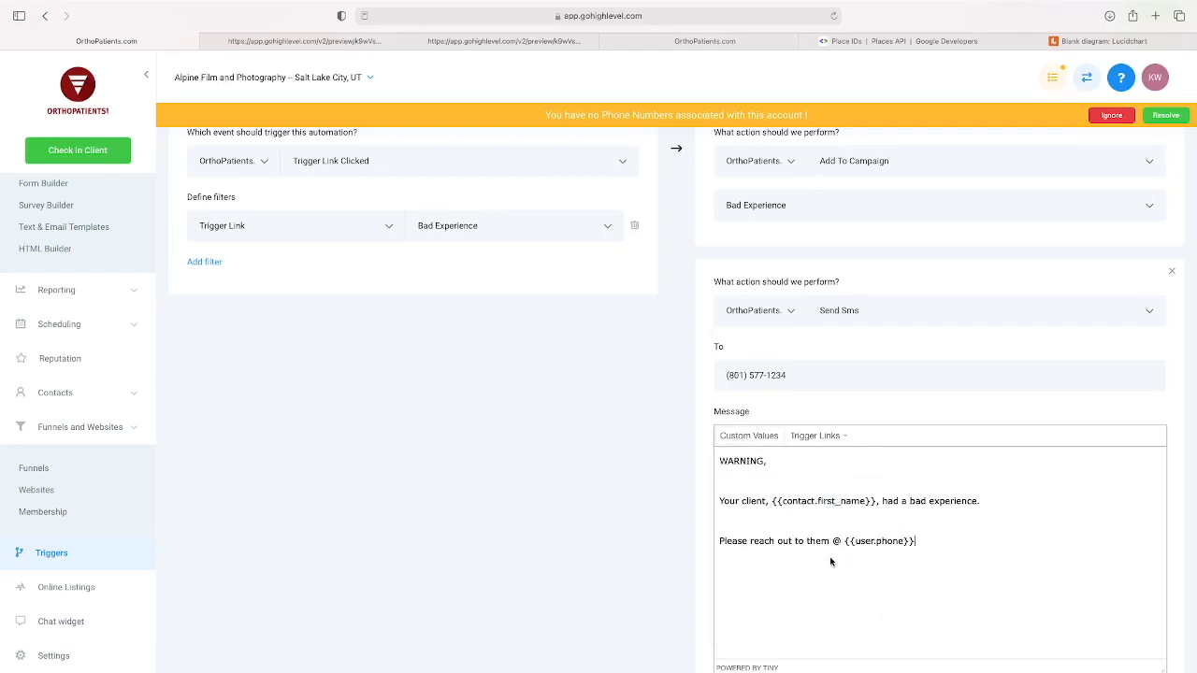
Check the finished SMS action, then activate and save the Bad Experience trigger.
{"action": "scroll", "coordinate": [935, 542], "scroll_direction": "down", "scroll_amount": 2}
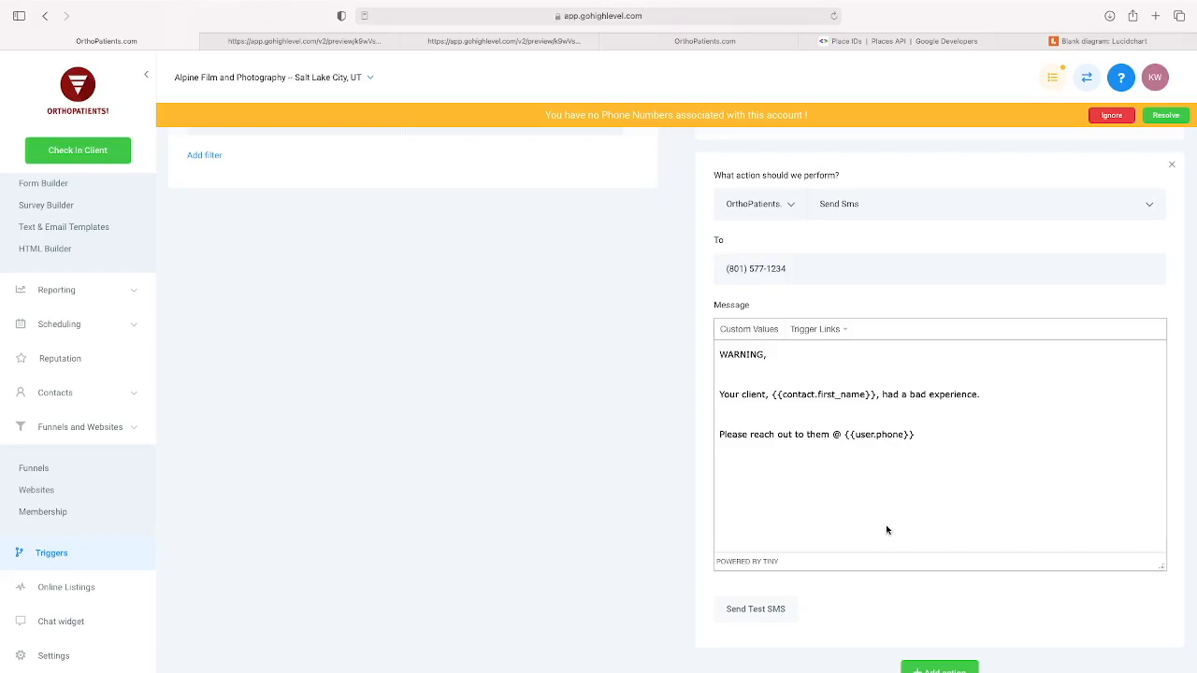
{"action": "scroll", "coordinate": [887, 530], "scroll_direction": "down", "scroll_amount": 1}
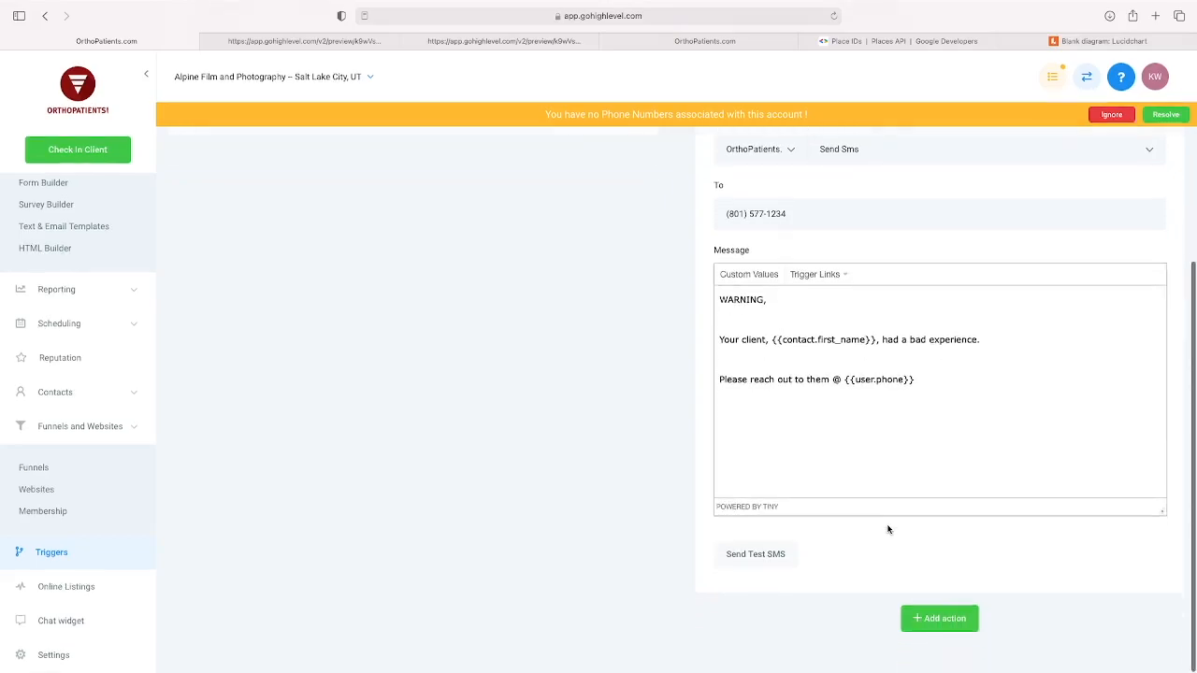
{"action": "scroll", "coordinate": [890, 526], "scroll_direction": "up", "scroll_amount": 5}
{"action": "left_click", "coordinate": [1014, 157]}
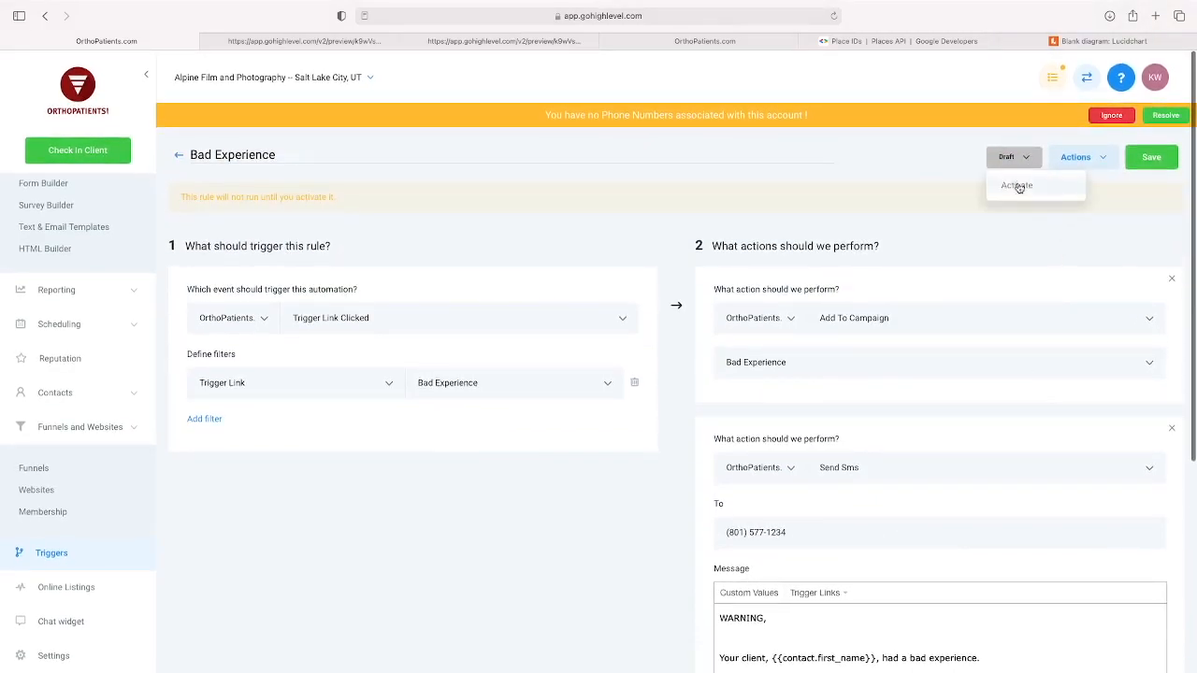
{"action": "left_click", "coordinate": [1017, 187]}
{"action": "left_click", "coordinate": [1151, 157]}
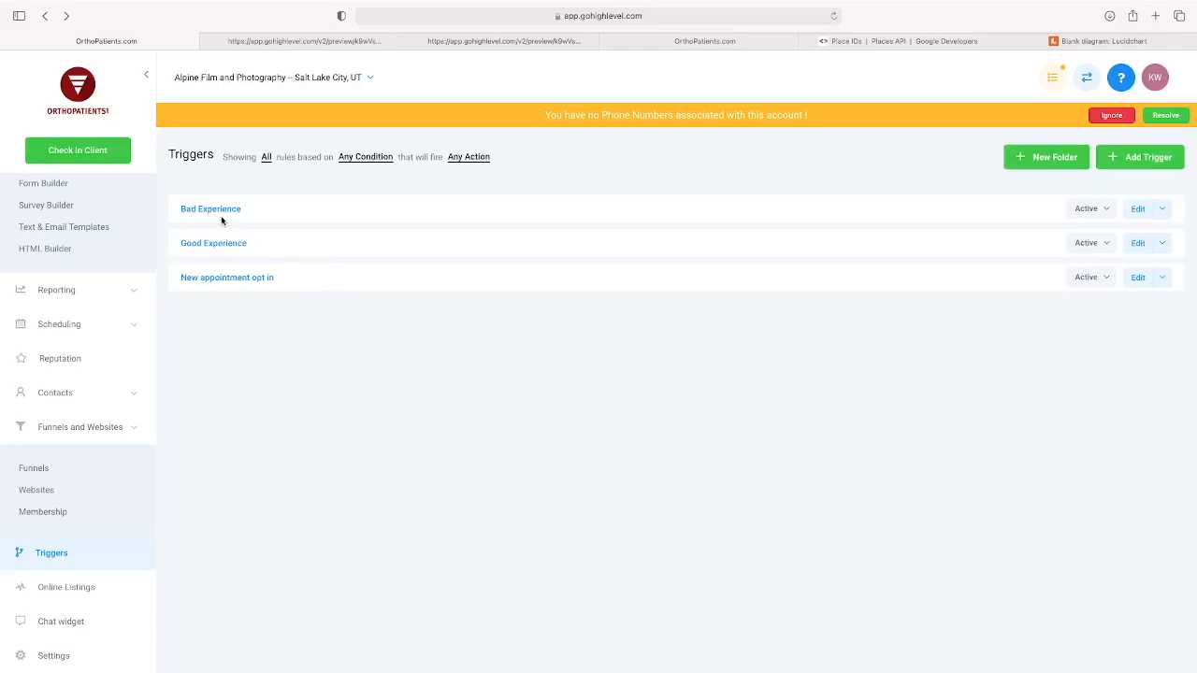
Switch to the Lucidchart diagram to review the whole feedback flow, and return to GoHighLevel.
{"action": "left_click", "coordinate": [1140, 44]}
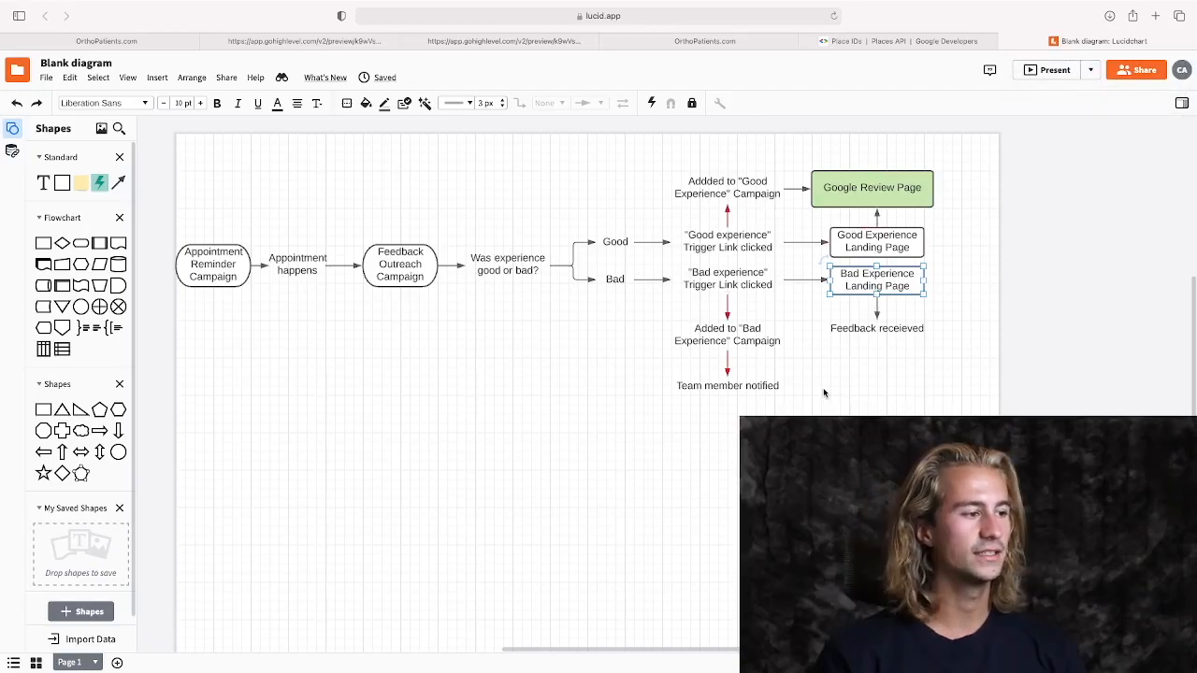
{"action": "scroll", "coordinate": [824, 393], "scroll_direction": "down", "scroll_amount": 1}
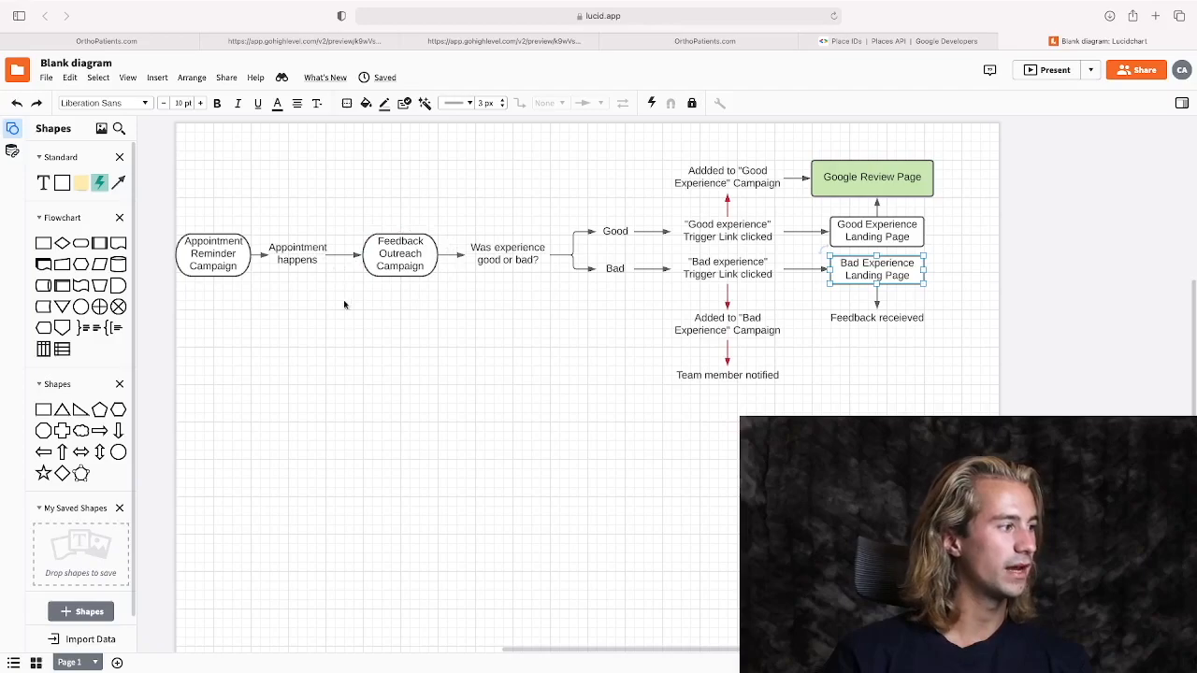
{"action": "left_click", "coordinate": [157, 45]}
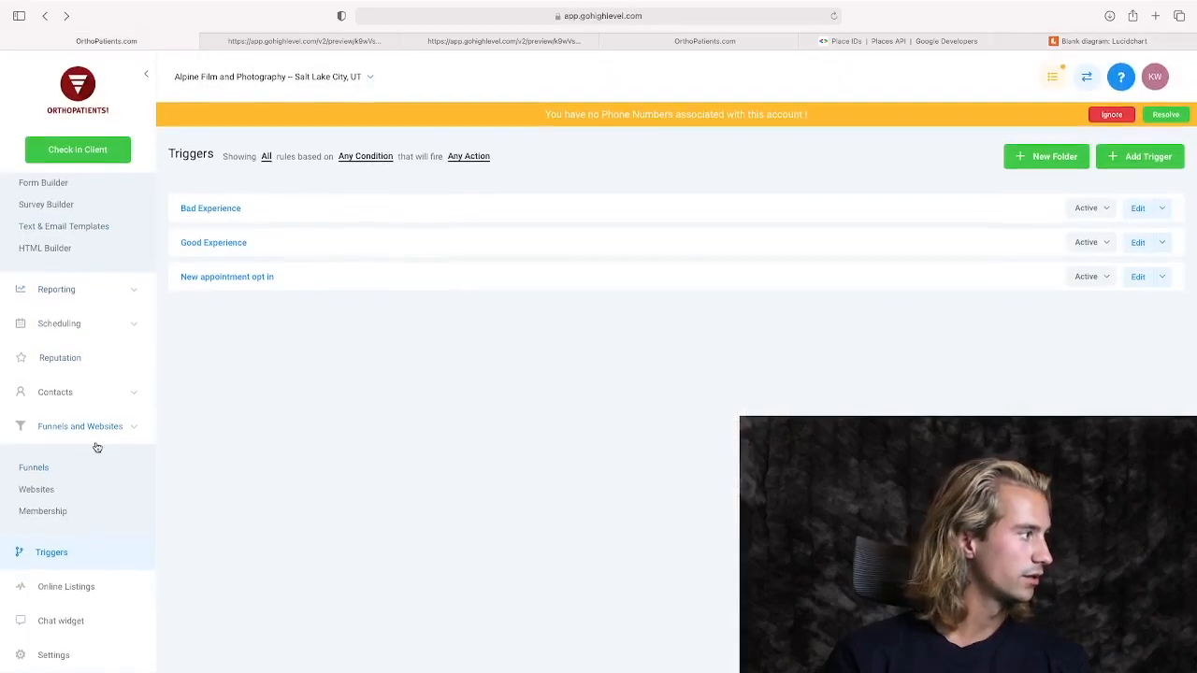
Create a marketing campaign named "Feedback Outreach" in the Feedback Outreach folder.
{"action": "scroll", "coordinate": [85, 393], "scroll_direction": "up", "scroll_amount": 5}
{"action": "left_click", "coordinate": [47, 305]}
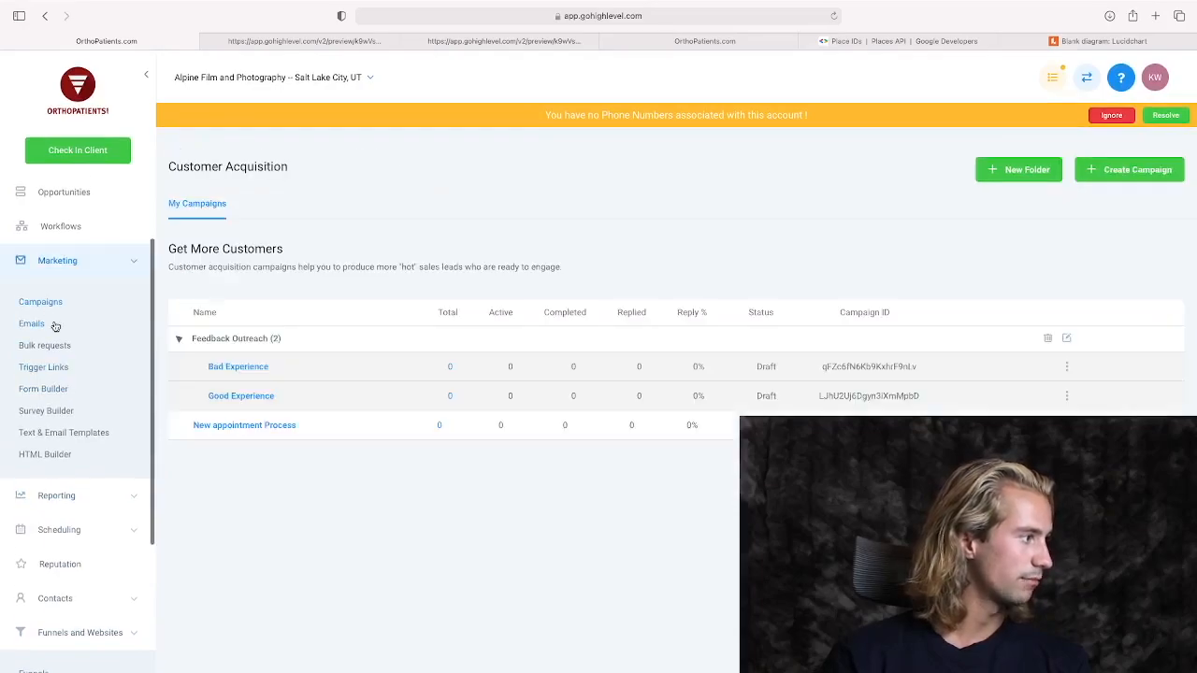
{"action": "left_click", "coordinate": [1133, 168]}
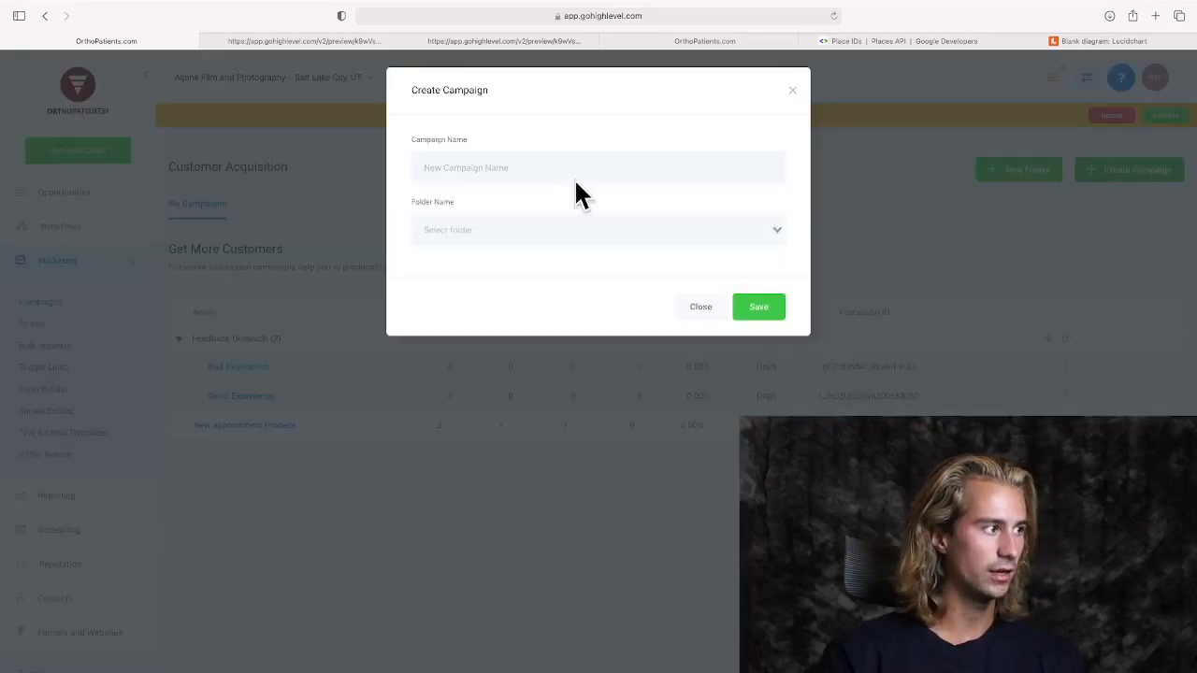
{"action": "type", "text": "Feedb"}
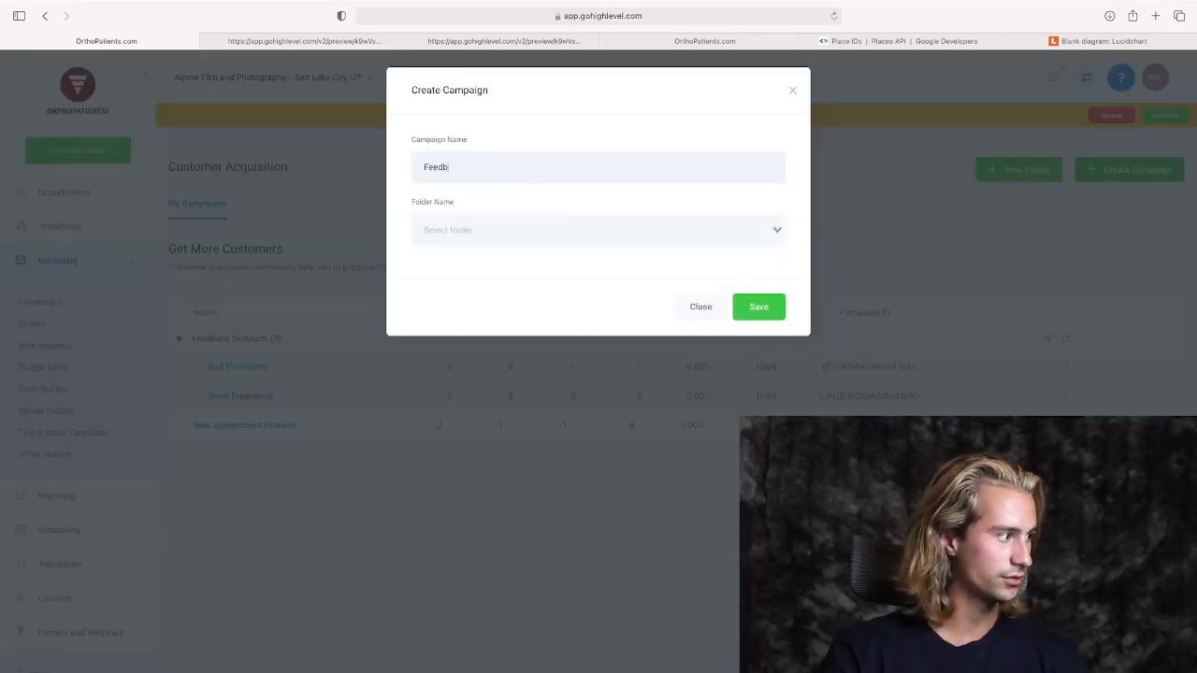
{"action": "type", "text": "ack Outreach"}
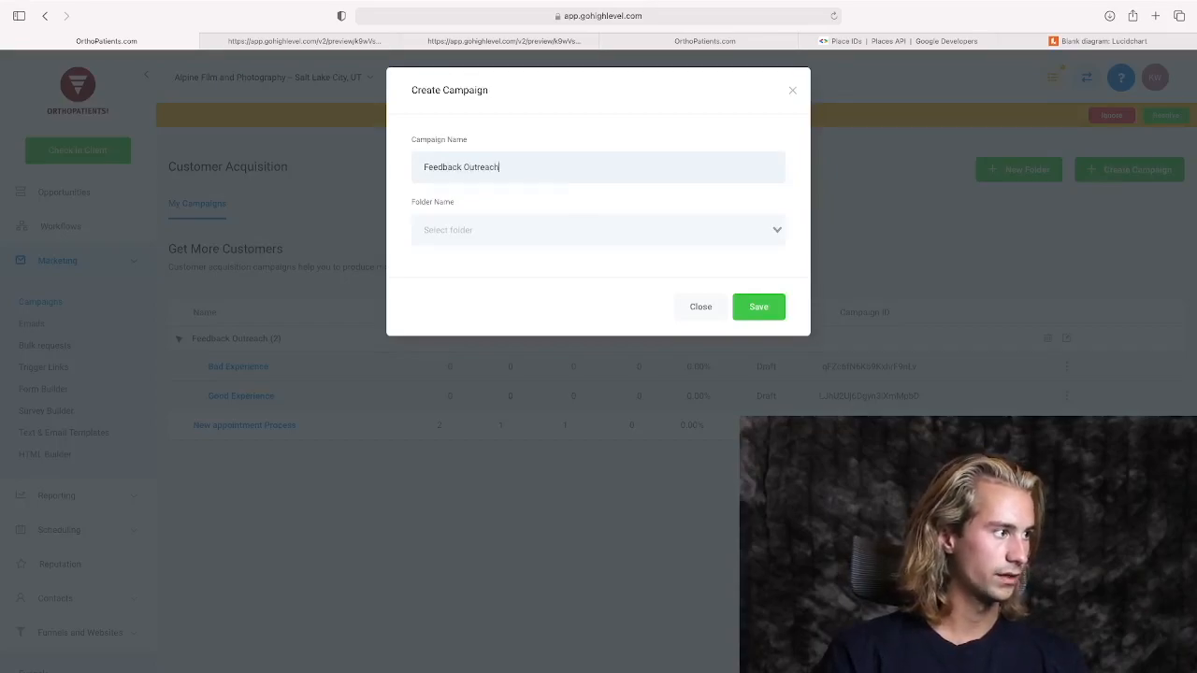
{"action": "left_click", "coordinate": [470, 231]}
{"action": "left_click", "coordinate": [473, 258]}
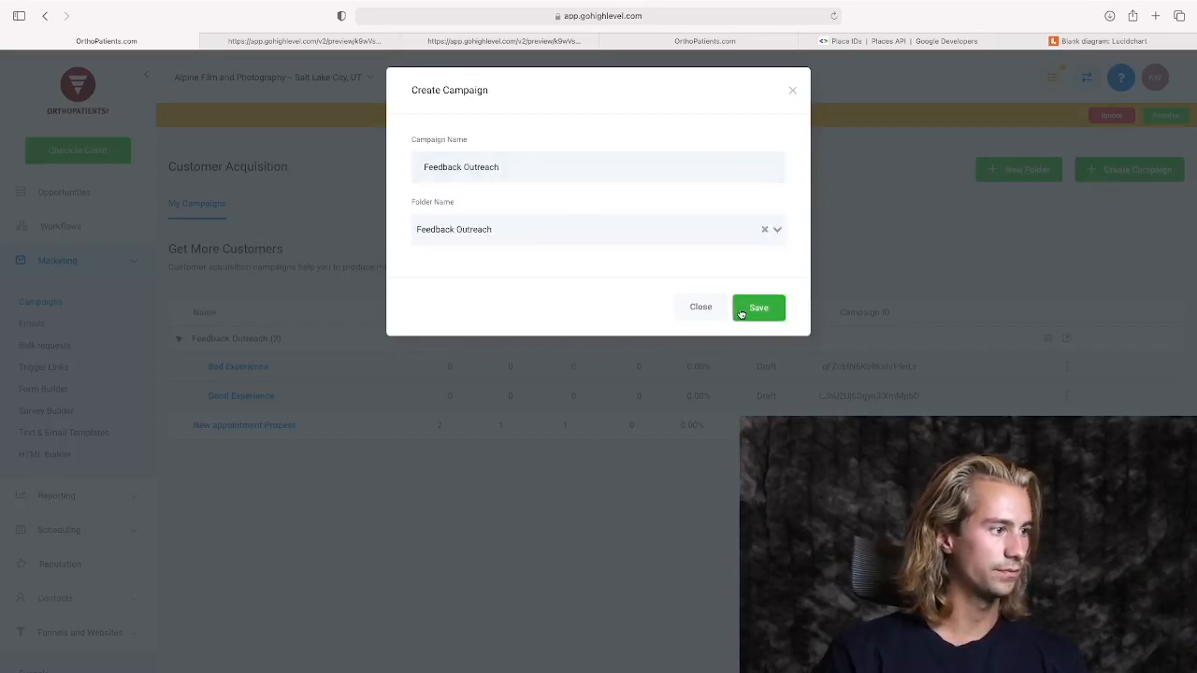
{"action": "left_click", "coordinate": [740, 309]}
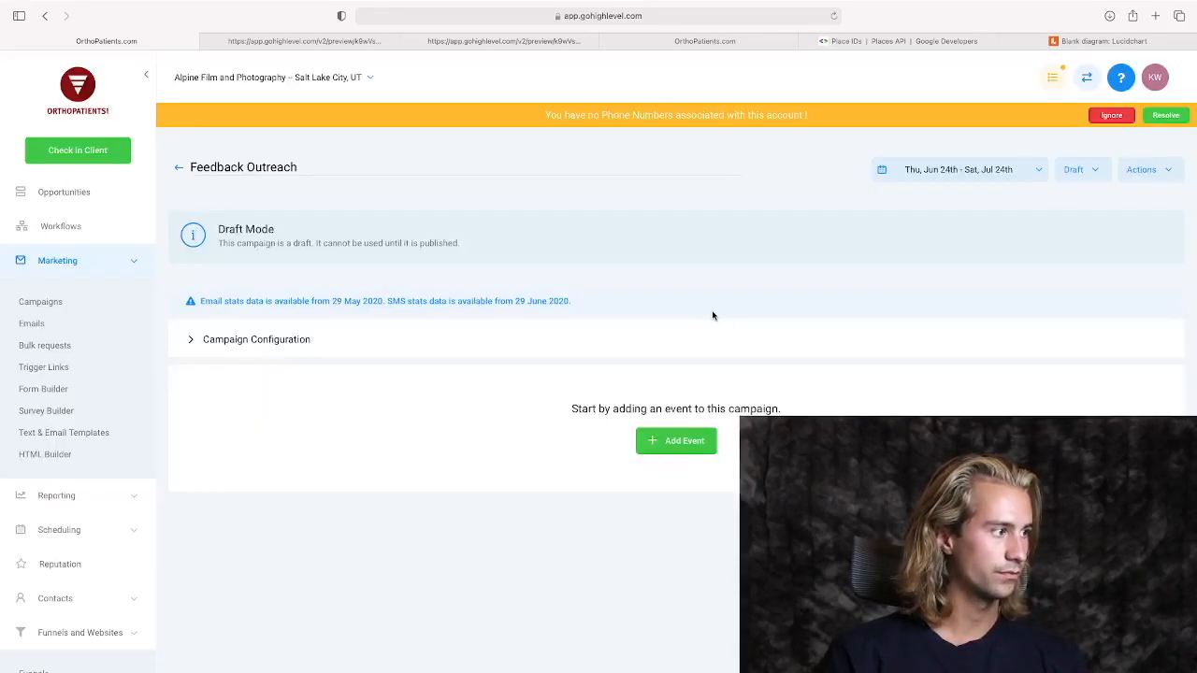
Add an email event with subject "How Was Your Experience?" and begin the body "Hey {{user.first_name}}," followed by "Thank you for meeting with us yesterday!".
{"action": "left_click", "coordinate": [660, 439]}
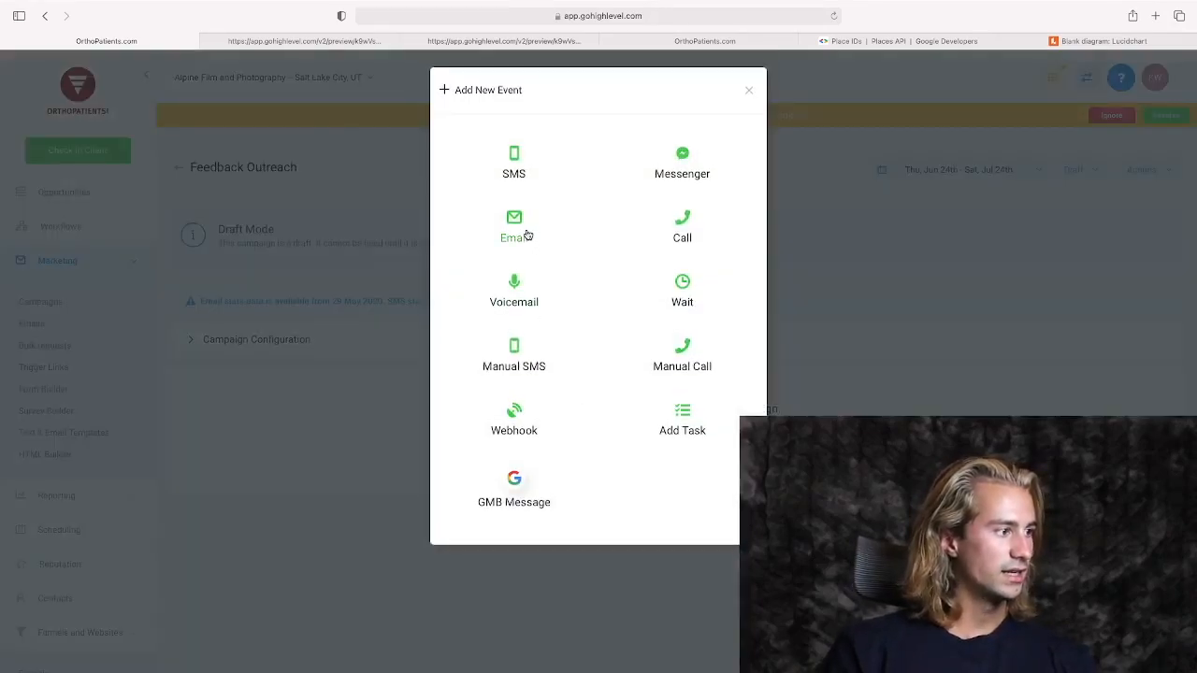
{"action": "left_click", "coordinate": [527, 234]}
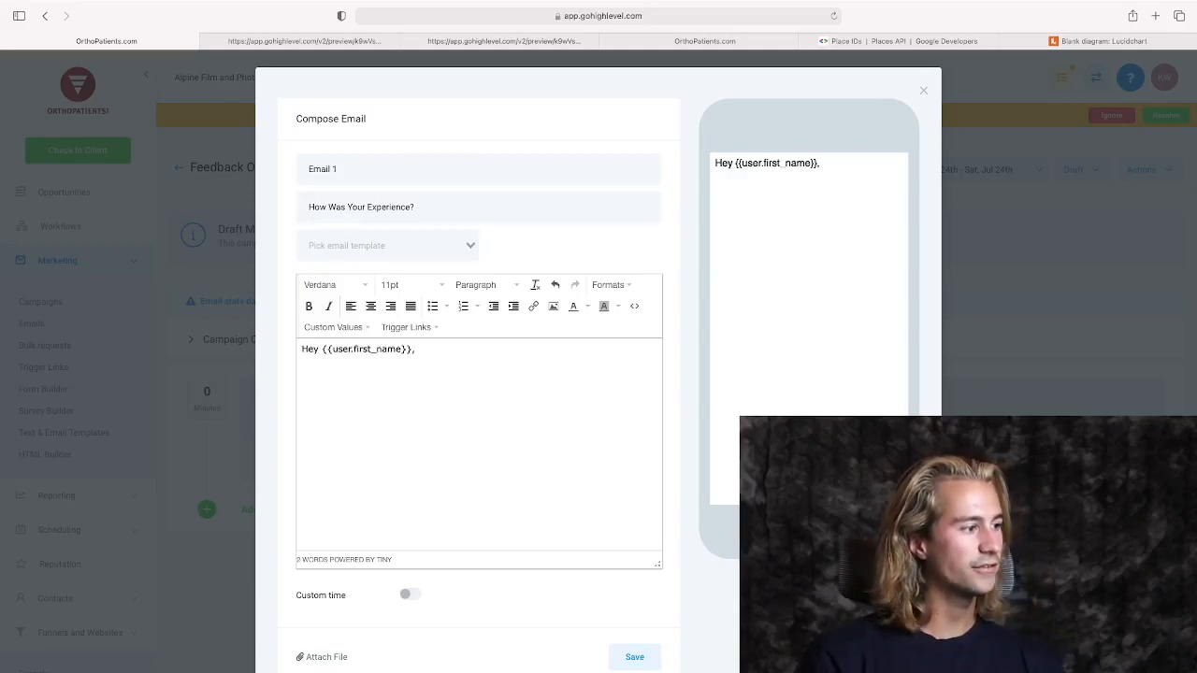
{"action": "key", "text": "Return"}
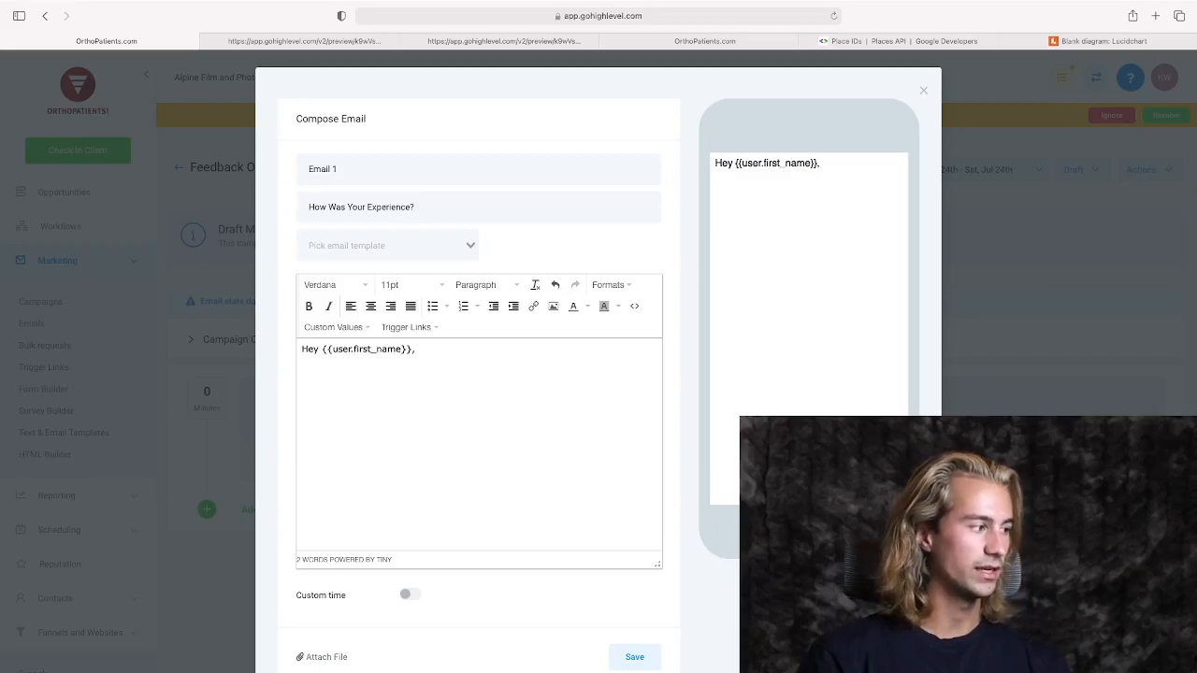
{"action": "type", "text": "Tha"}
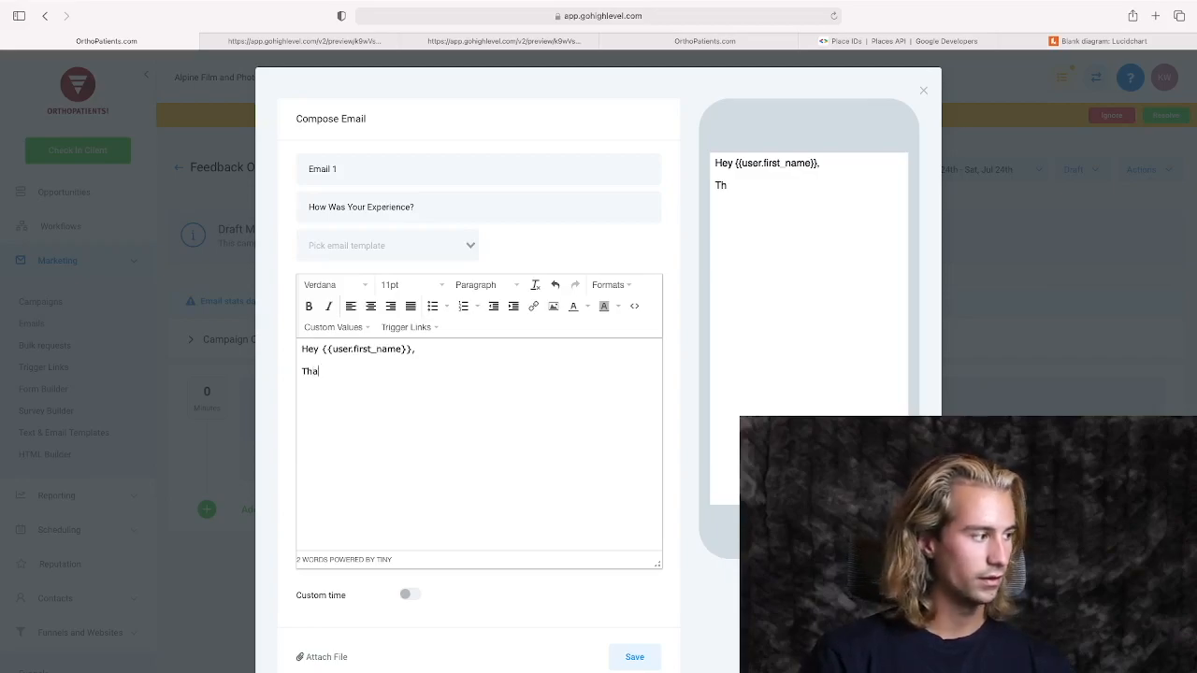
{"action": "type", "text": "nk you for mee"}
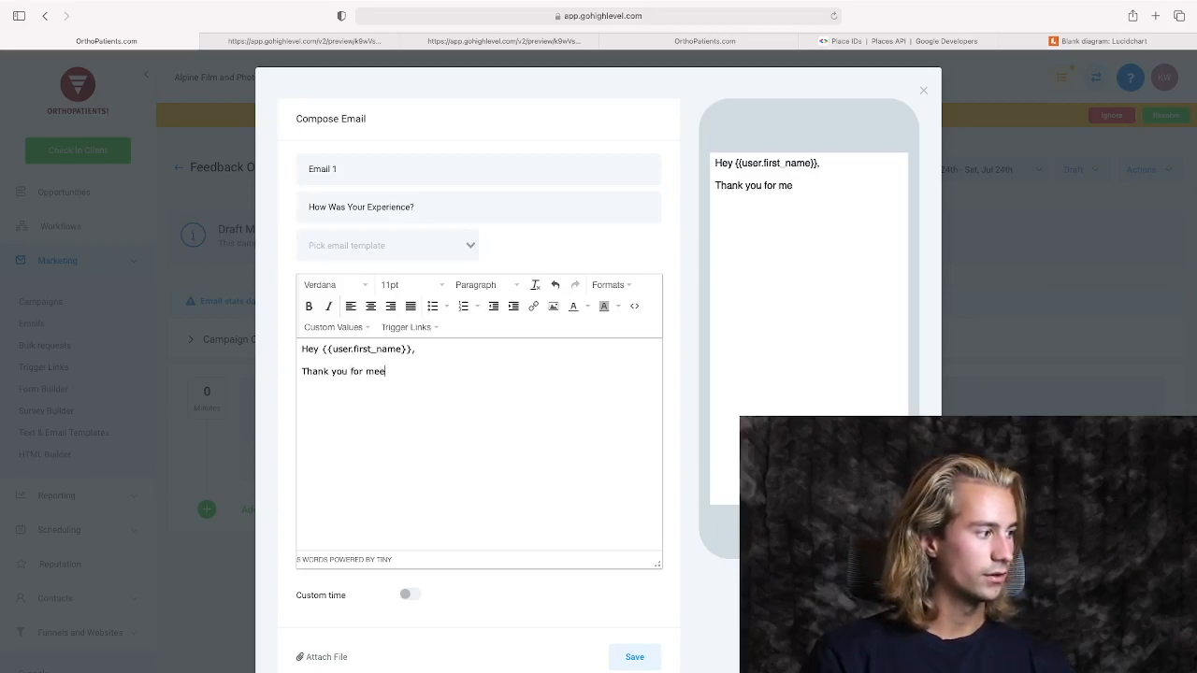
{"action": "type", "text": "ting with us yesterday,"}
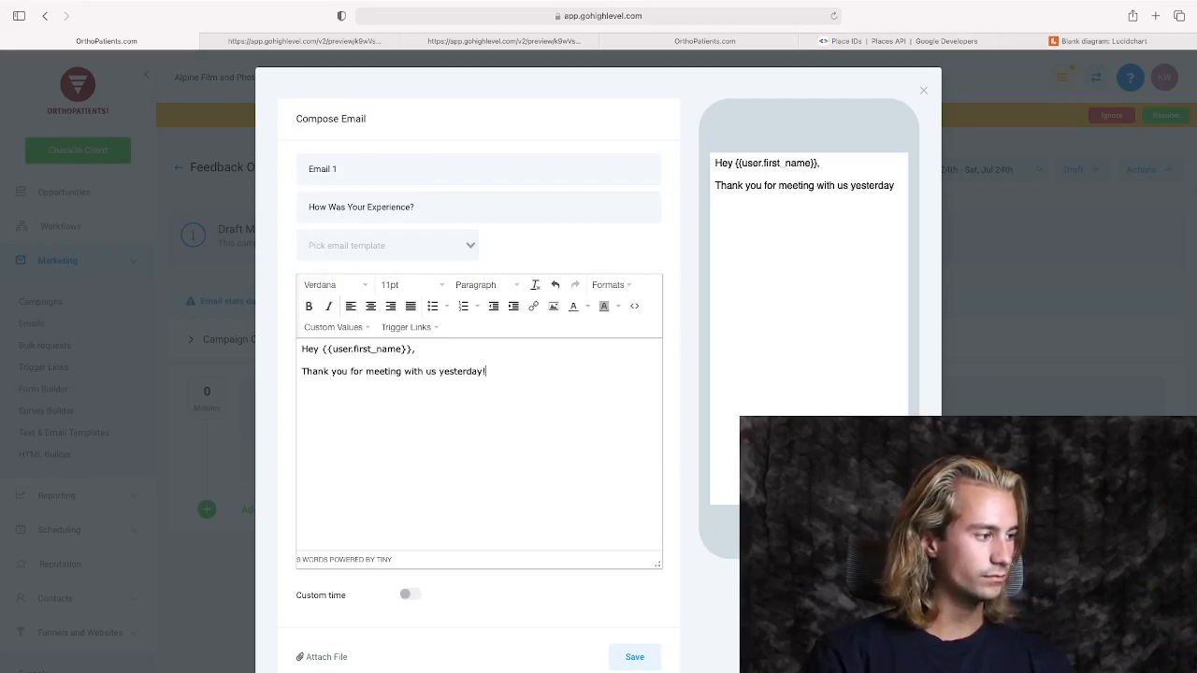
{"action": "type", "text": " We would love"}
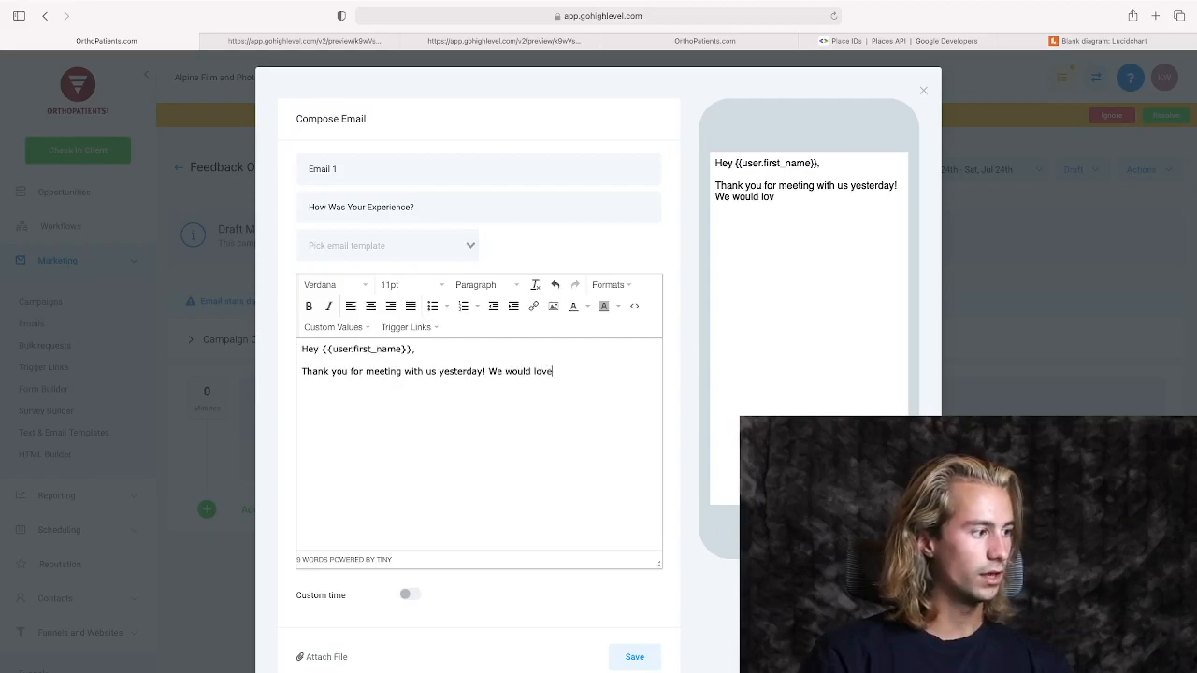
{"action": "type", "text": " to hear about your ex"}
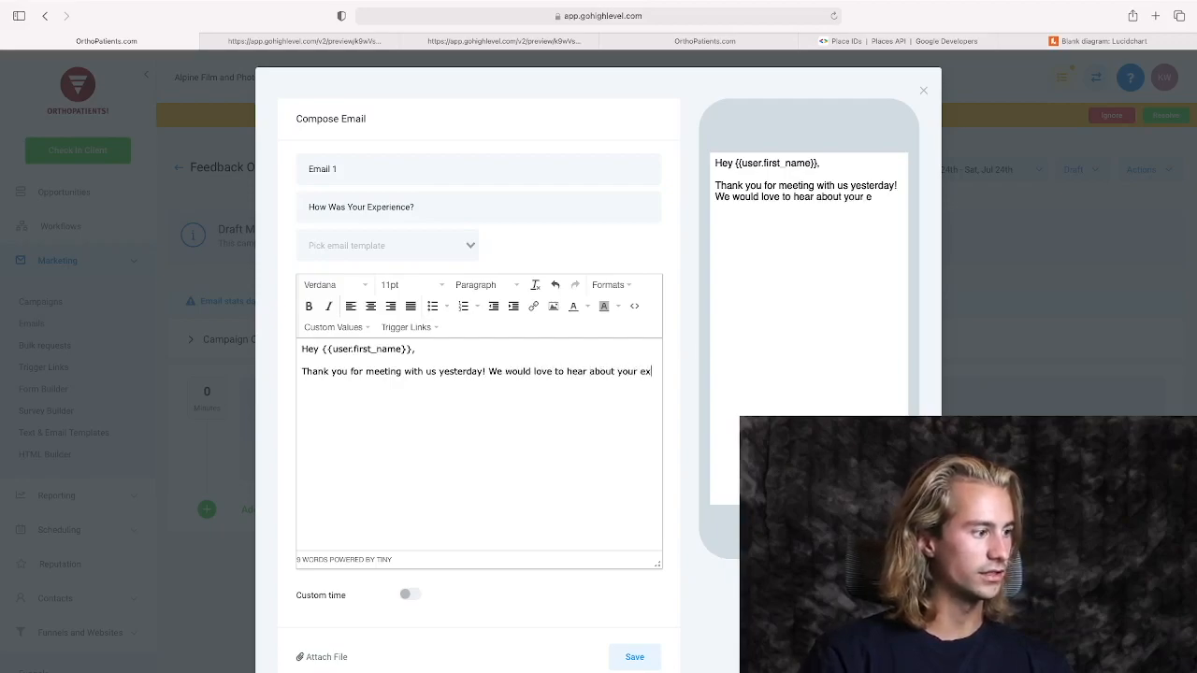
{"action": "type", "text": "perience :)"}
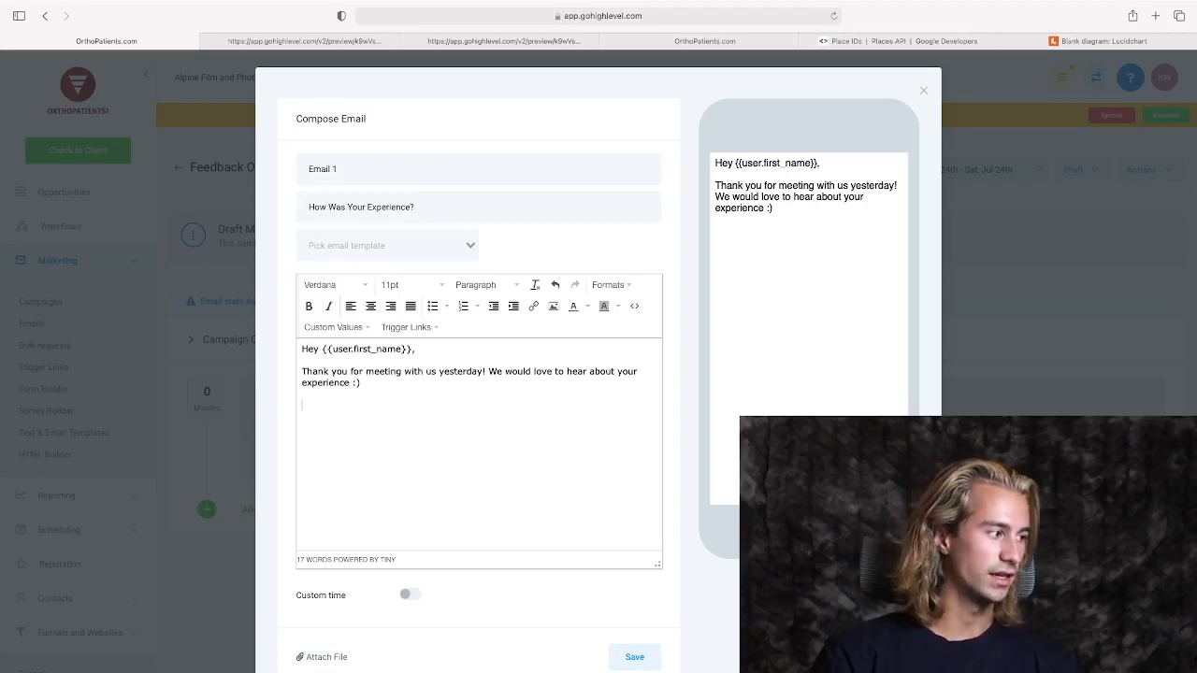
Add the two answer lines "It was GREAT!" and "It was BAD ):" as separate paragraphs in the email body.
{"action": "type", "text": "It w"}
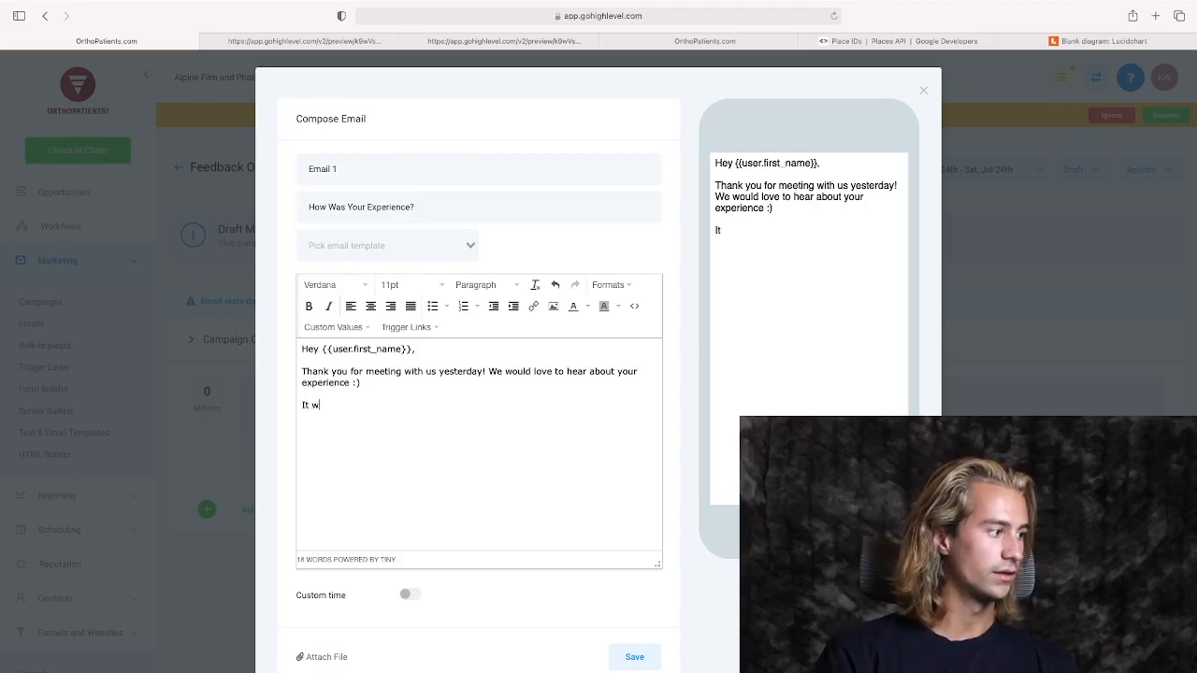
{"action": "type", "text": "aws"}
{"action": "key", "text": "BackSpace"}
{"action": "key", "text": "BackSpace"}
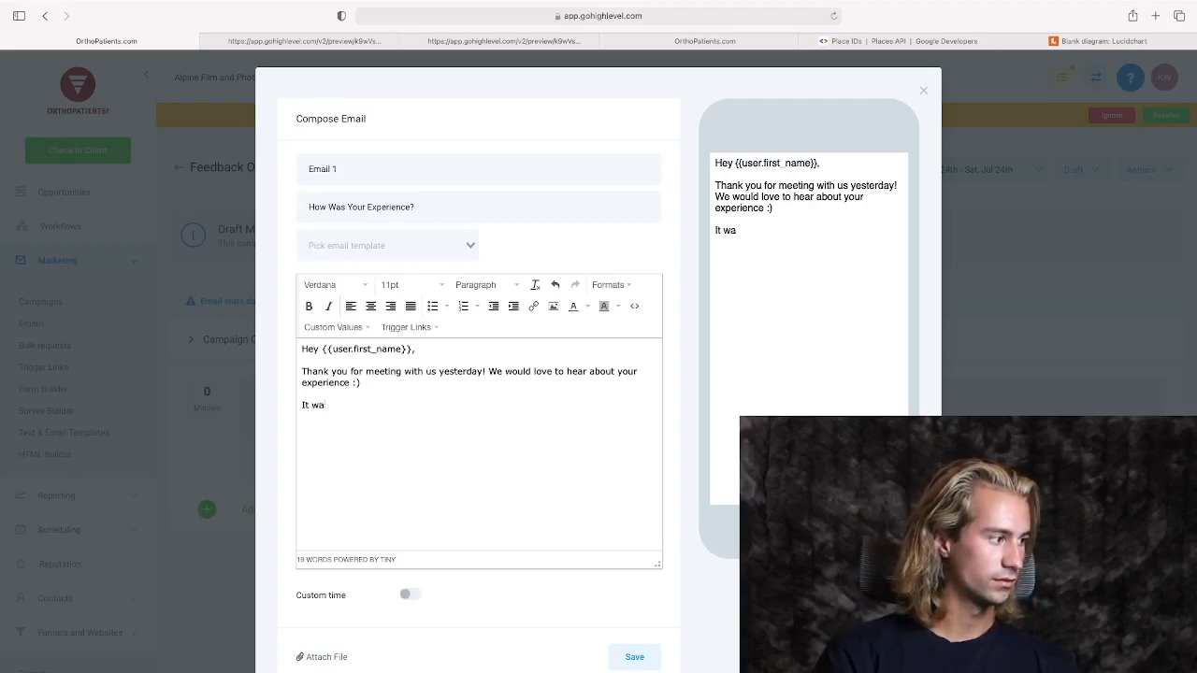
{"action": "type", "text": "s GREAT!"}
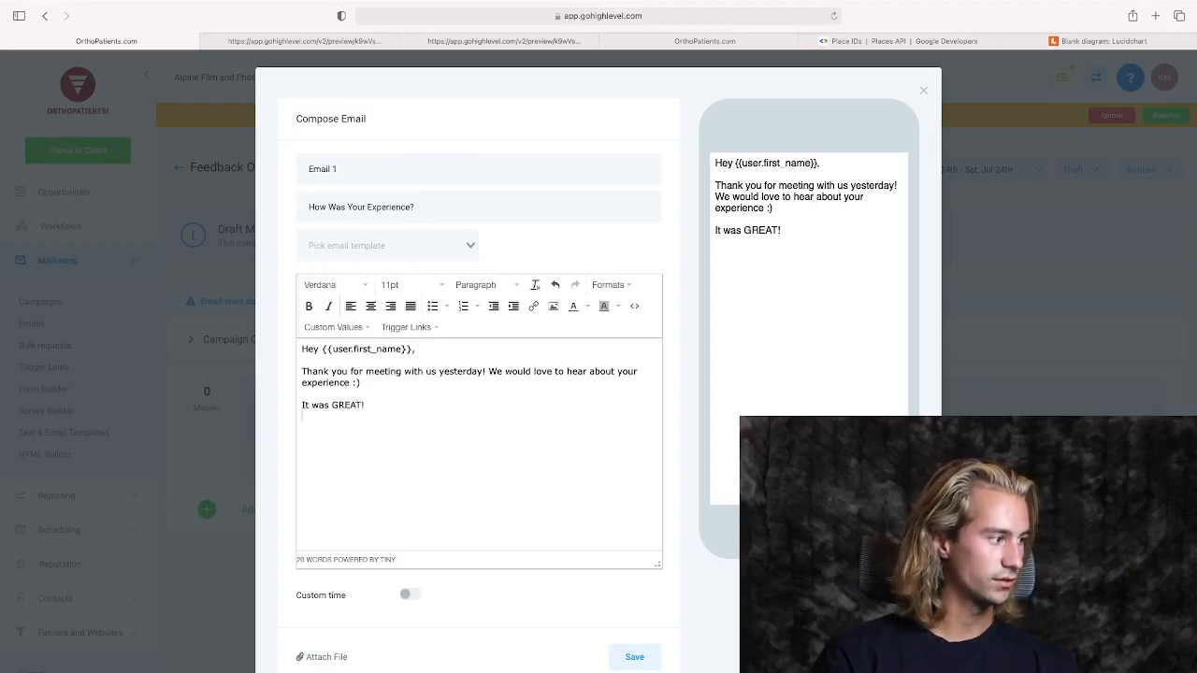
{"action": "type", "text": " It was "}
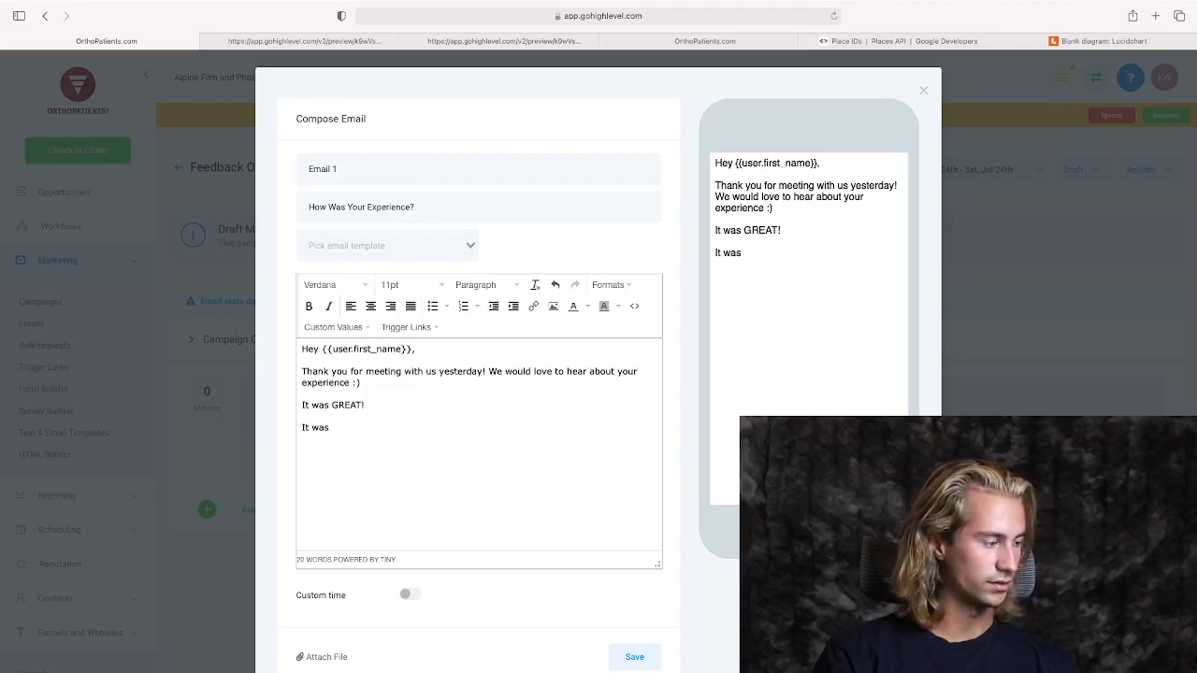
{"action": "type", "text": "BAD ):"}
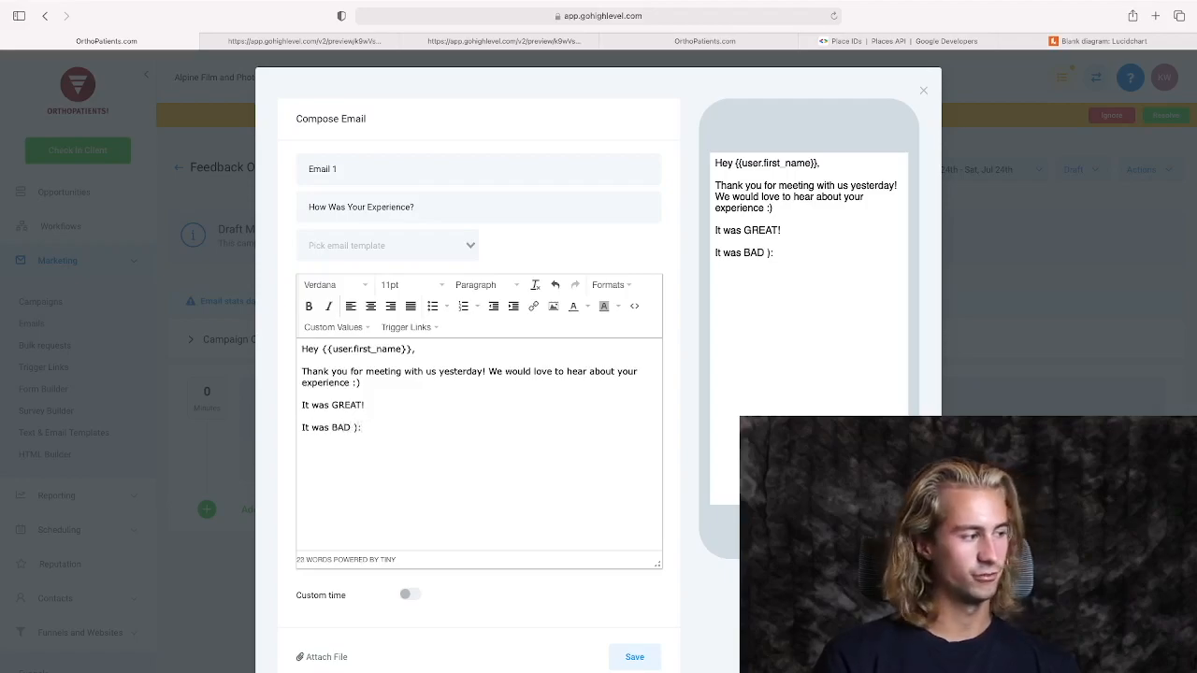
Link the word "GREAT!" in the email body to the Good Experience trigger link.
{"action": "left_click", "coordinate": [402, 403]}
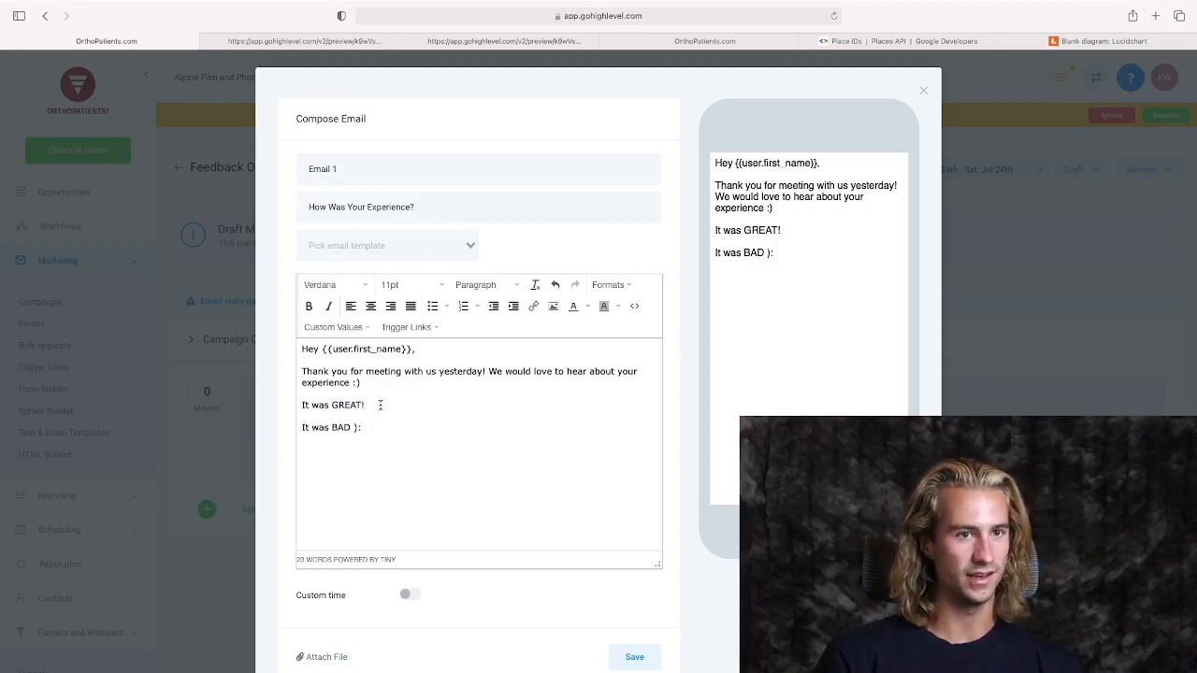
{"action": "left_click_drag", "start_coordinate": [381, 406], "coordinate": [332, 407]}
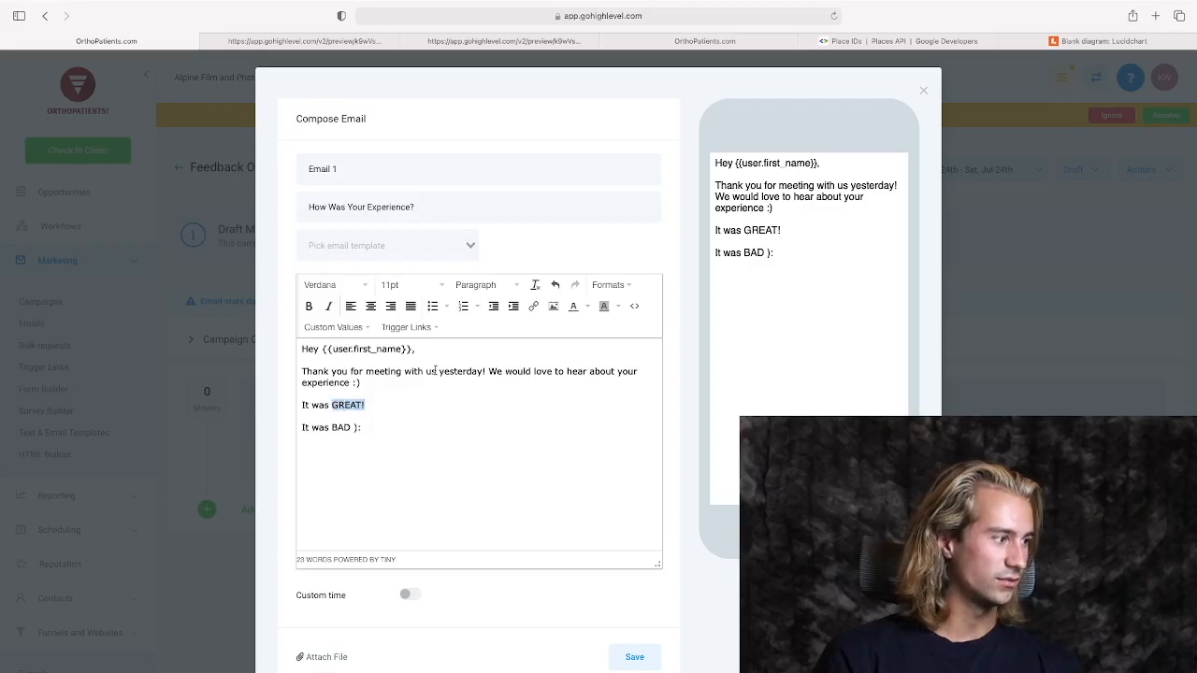
{"action": "left_click", "coordinate": [533, 306]}
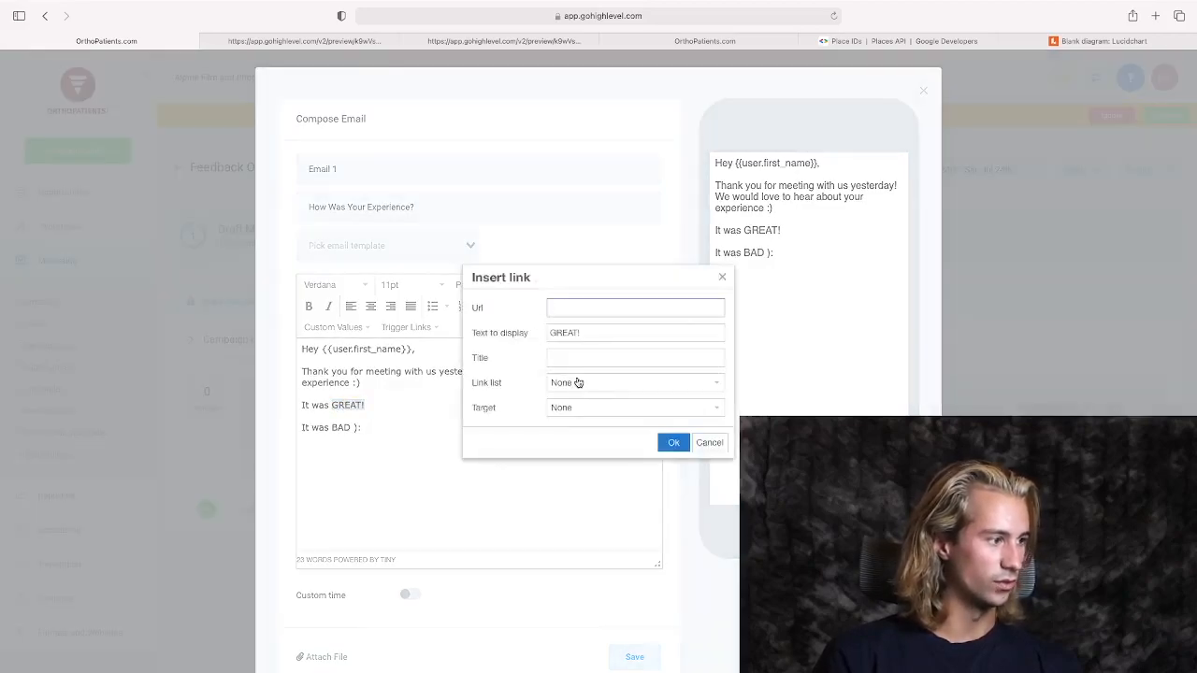
{"action": "left_click", "coordinate": [599, 386]}
{"action": "left_click", "coordinate": [584, 439]}
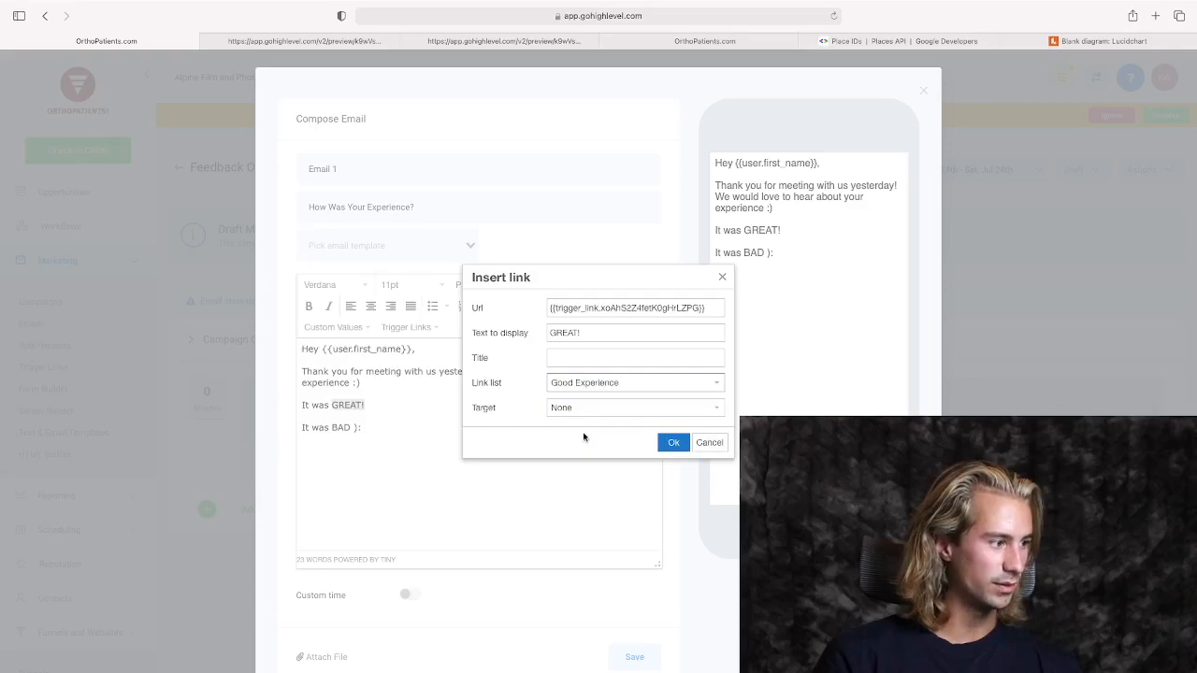
{"action": "left_click", "coordinate": [670, 444]}
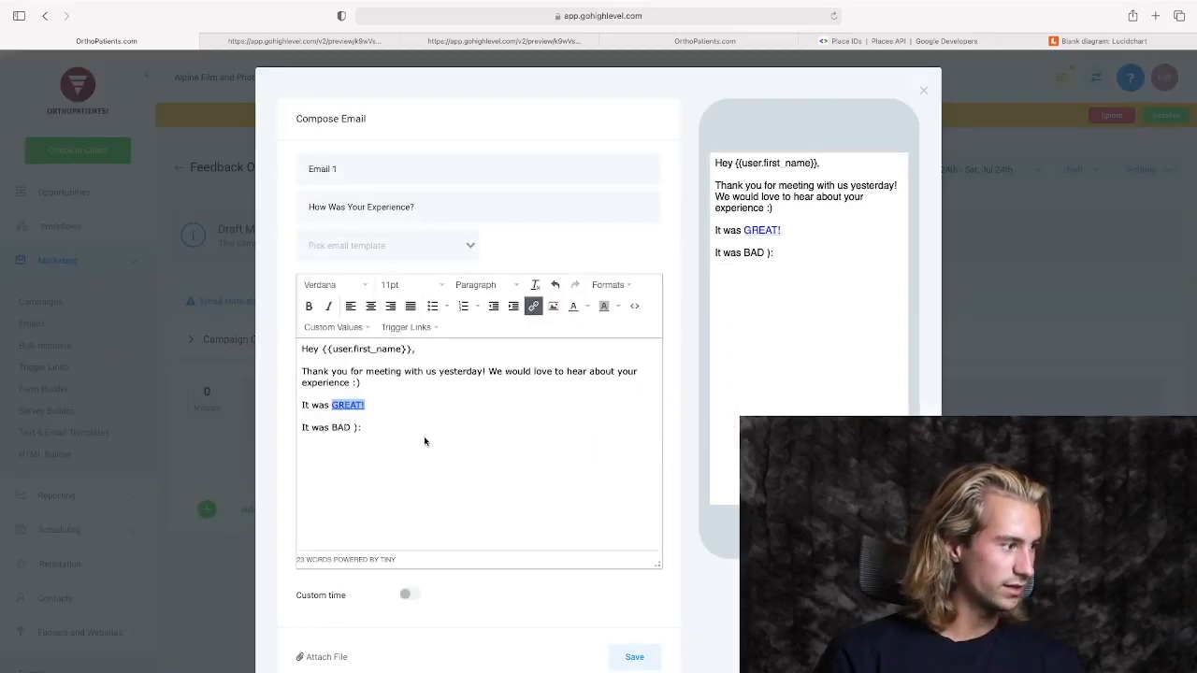
Link "BAD ):" in the email body to the Bad Experience trigger link and save the email event.
{"action": "left_click_drag", "start_coordinate": [362, 427], "coordinate": [334, 429]}
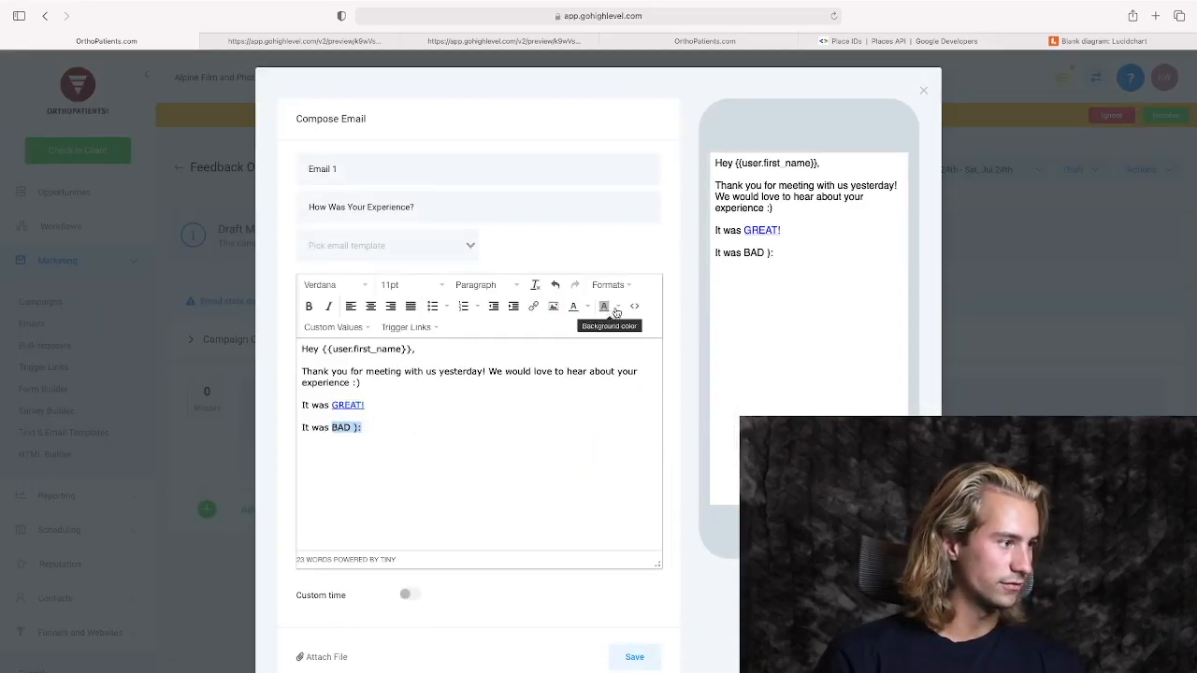
{"action": "left_click", "coordinate": [533, 306]}
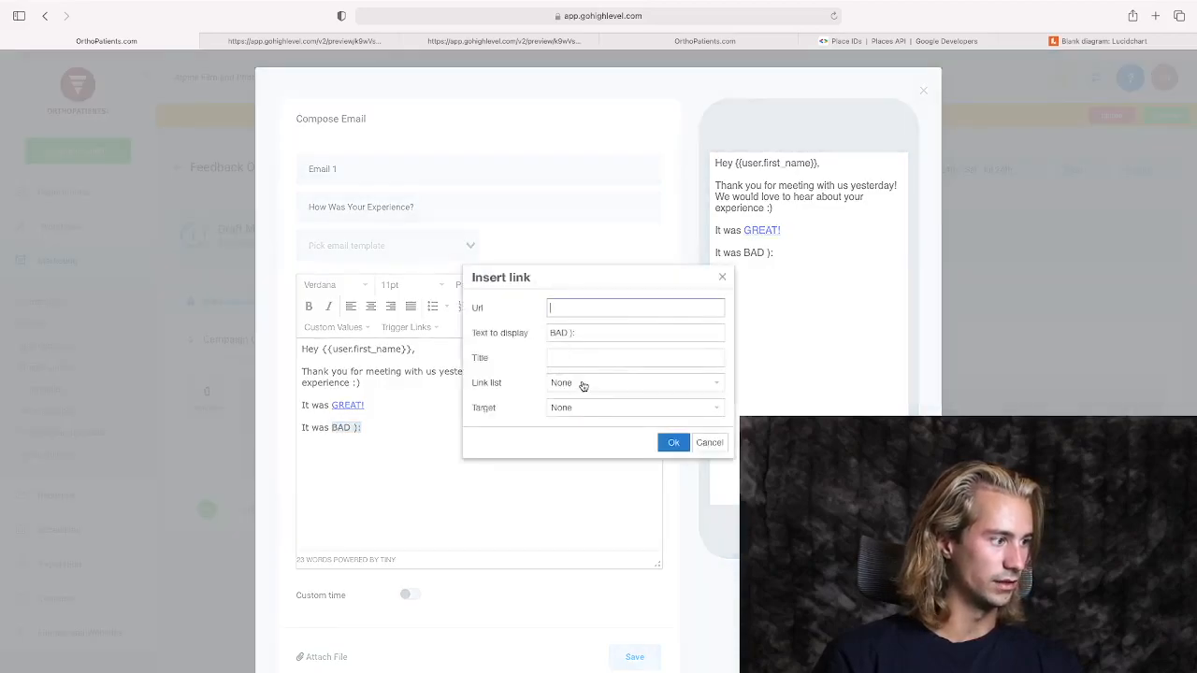
{"action": "left_click", "coordinate": [582, 383]}
{"action": "left_click", "coordinate": [588, 423]}
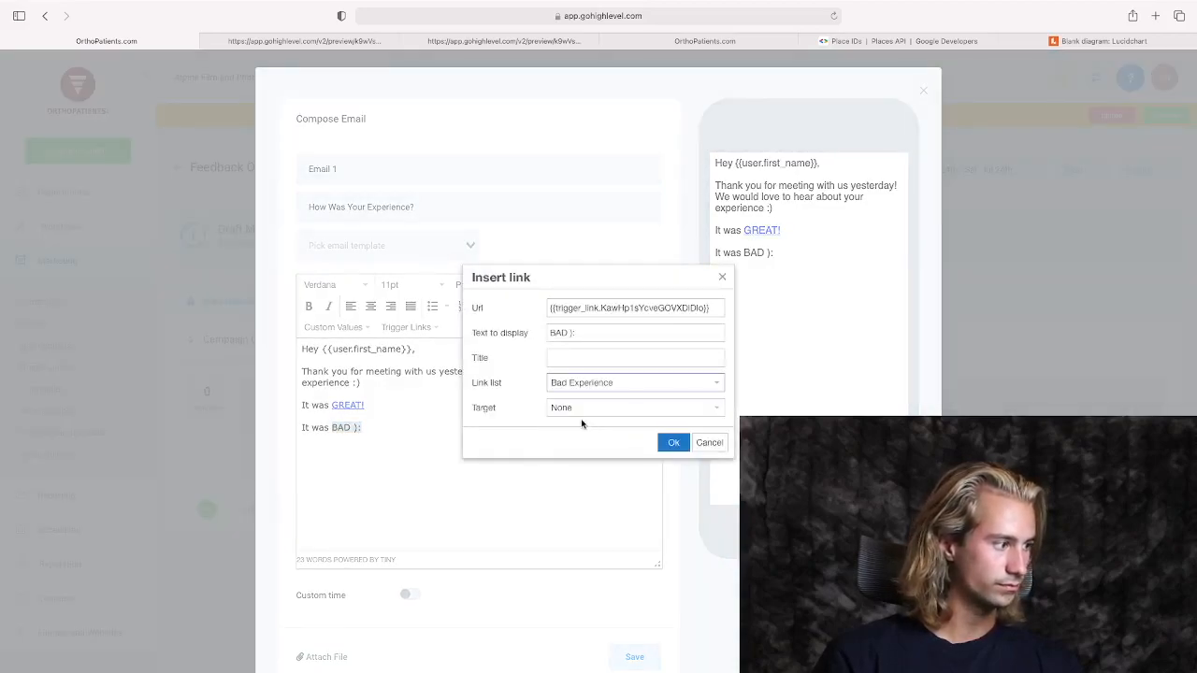
{"action": "left_click", "coordinate": [672, 442]}
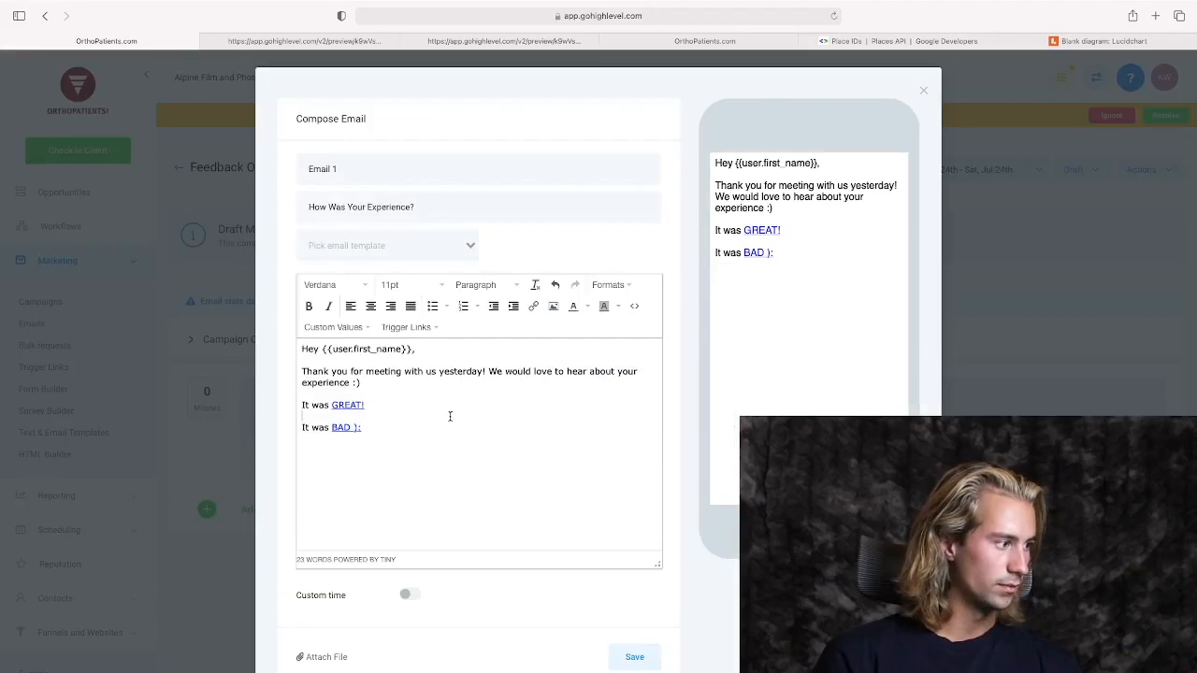
{"action": "scroll", "coordinate": [434, 469], "scroll_direction": "down", "scroll_amount": 2}
{"action": "left_click", "coordinate": [633, 588]}
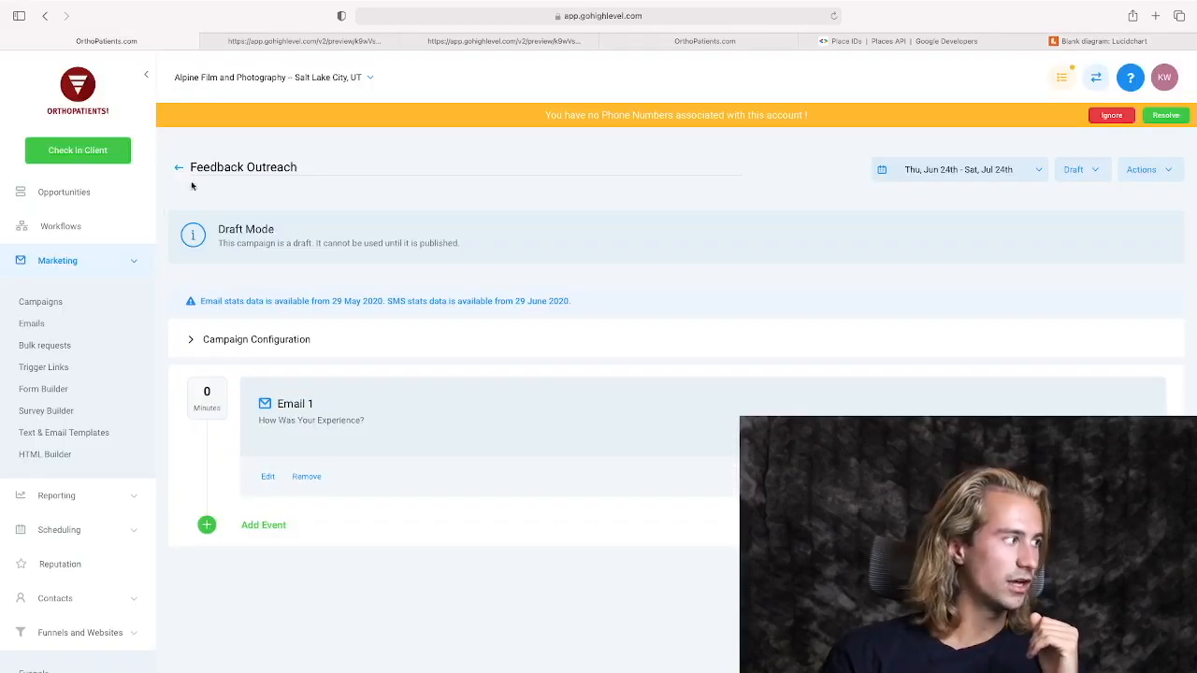
Open the New appointment Process campaign and add a Wait event of 1 day after the Reminder message.
{"action": "left_click", "coordinate": [61, 305]}
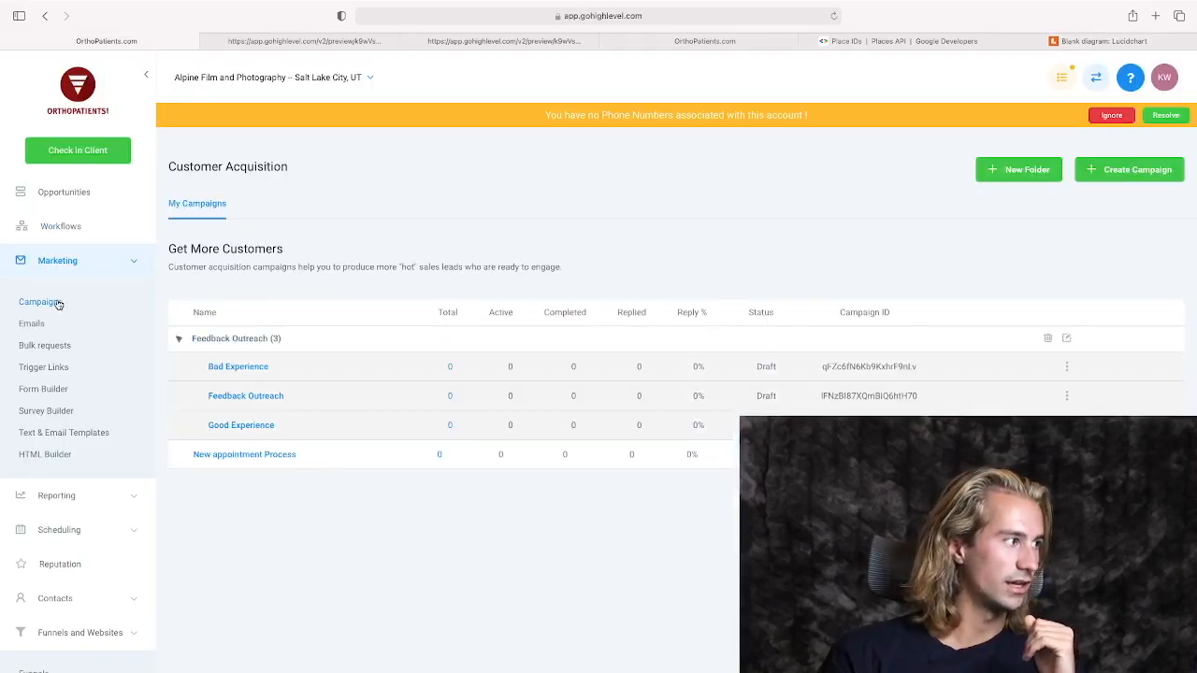
{"action": "left_click", "coordinate": [245, 454]}
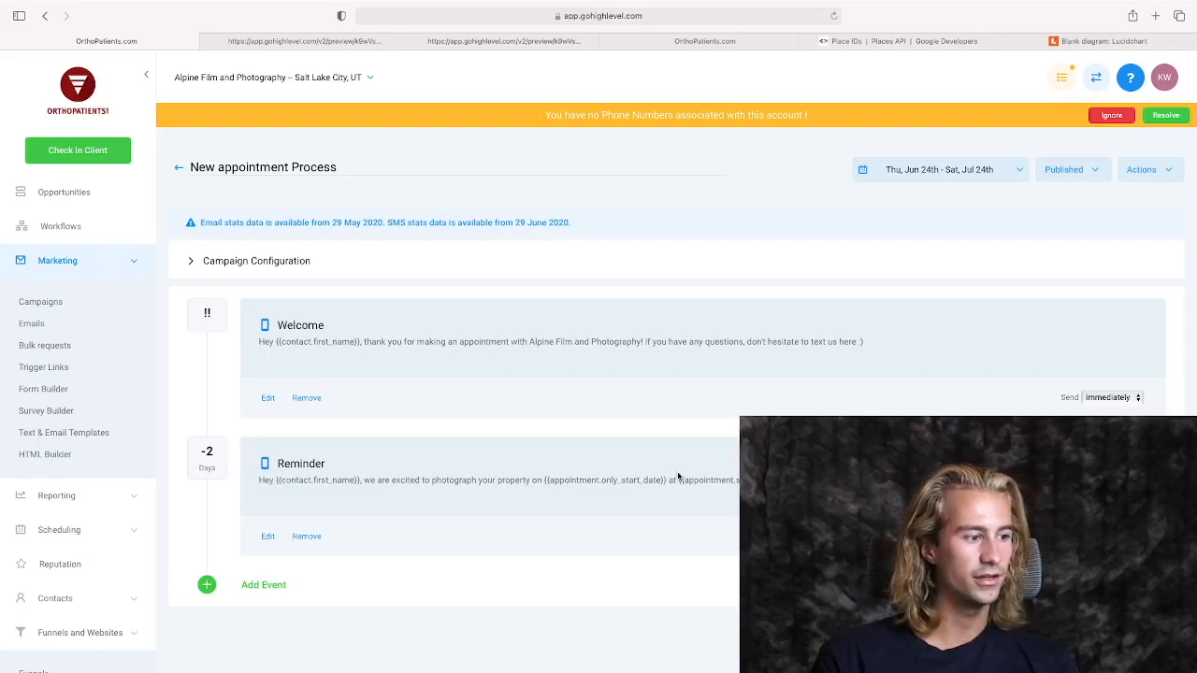
{"action": "left_click", "coordinate": [265, 587]}
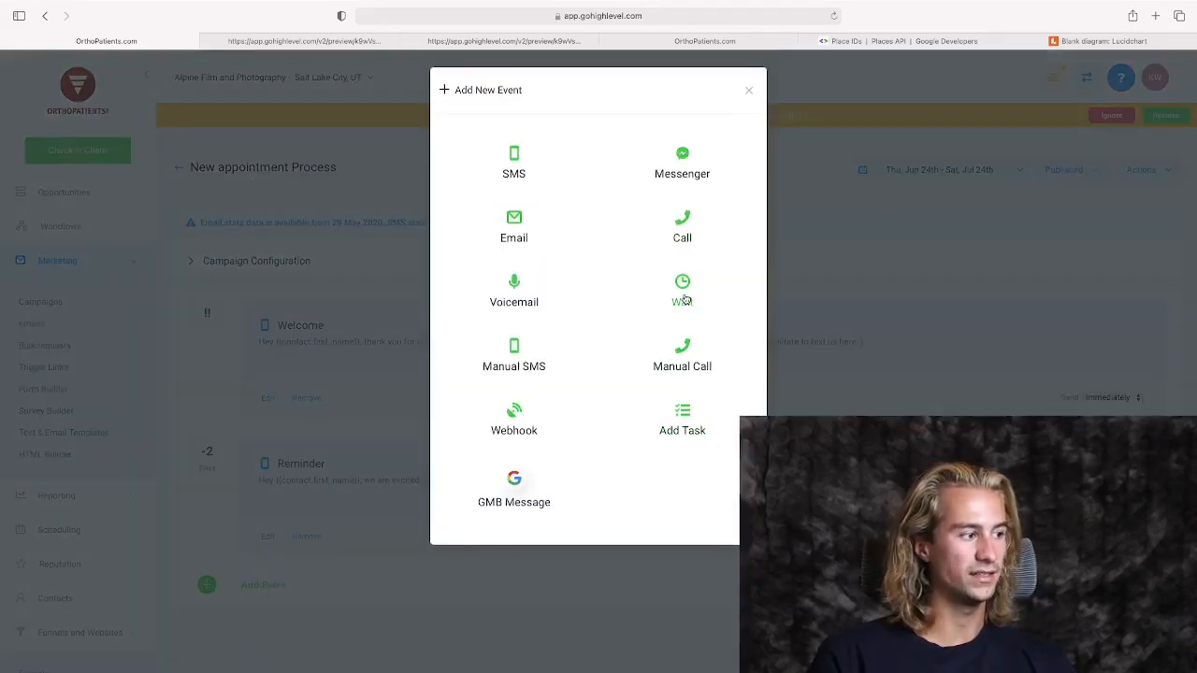
{"action": "left_click", "coordinate": [684, 301]}
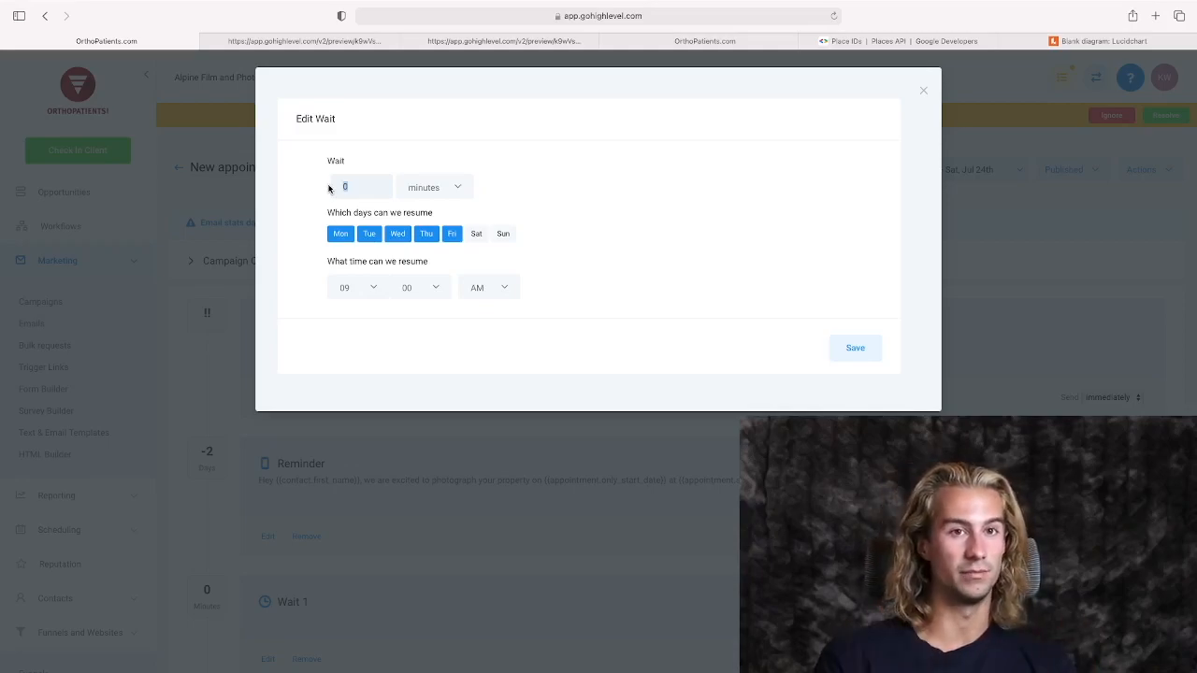
{"action": "type", "text": "1"}
{"action": "left_click", "coordinate": [436, 187]}
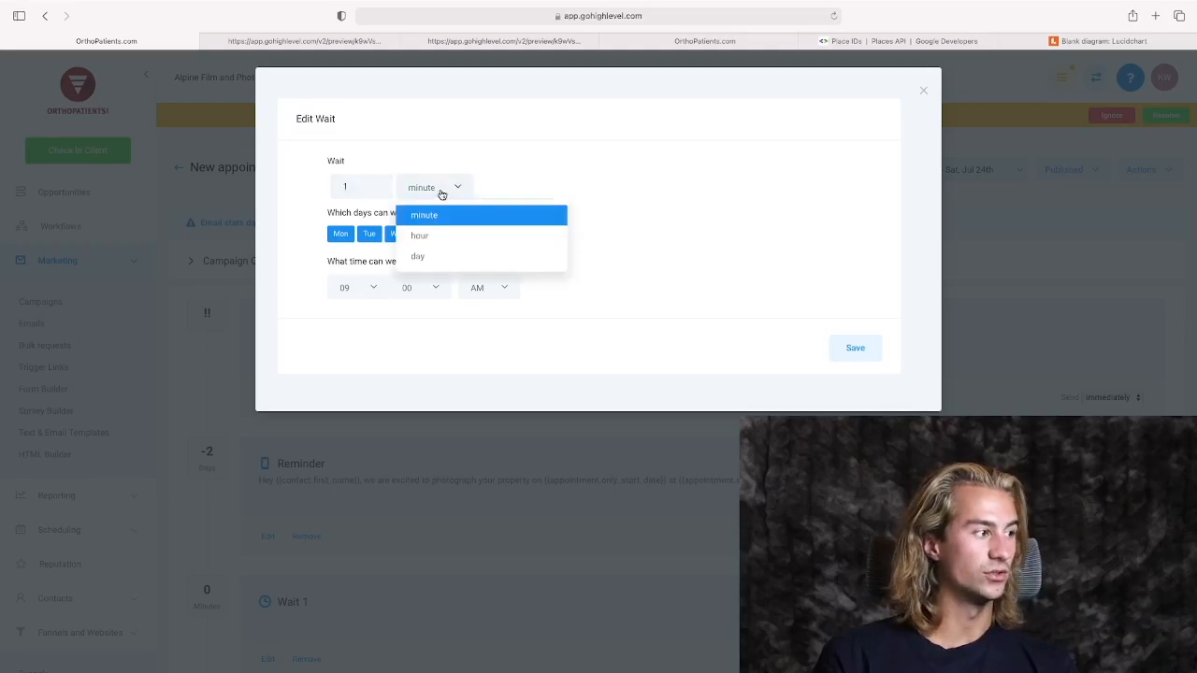
{"action": "left_click", "coordinate": [417, 250]}
{"action": "left_click", "coordinate": [860, 350]}
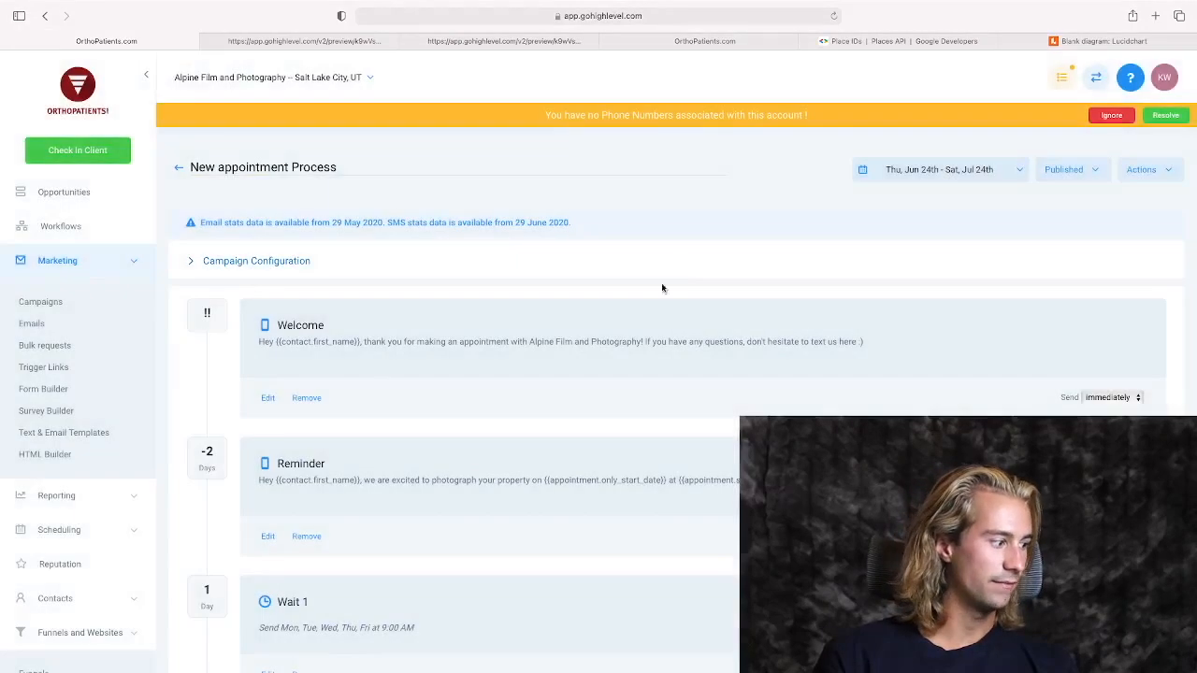
Set Feedback Outreach as the next campaign in the New appointment Process campaign's configuration.
{"action": "scroll", "coordinate": [468, 356], "scroll_direction": "down", "scroll_amount": 2}
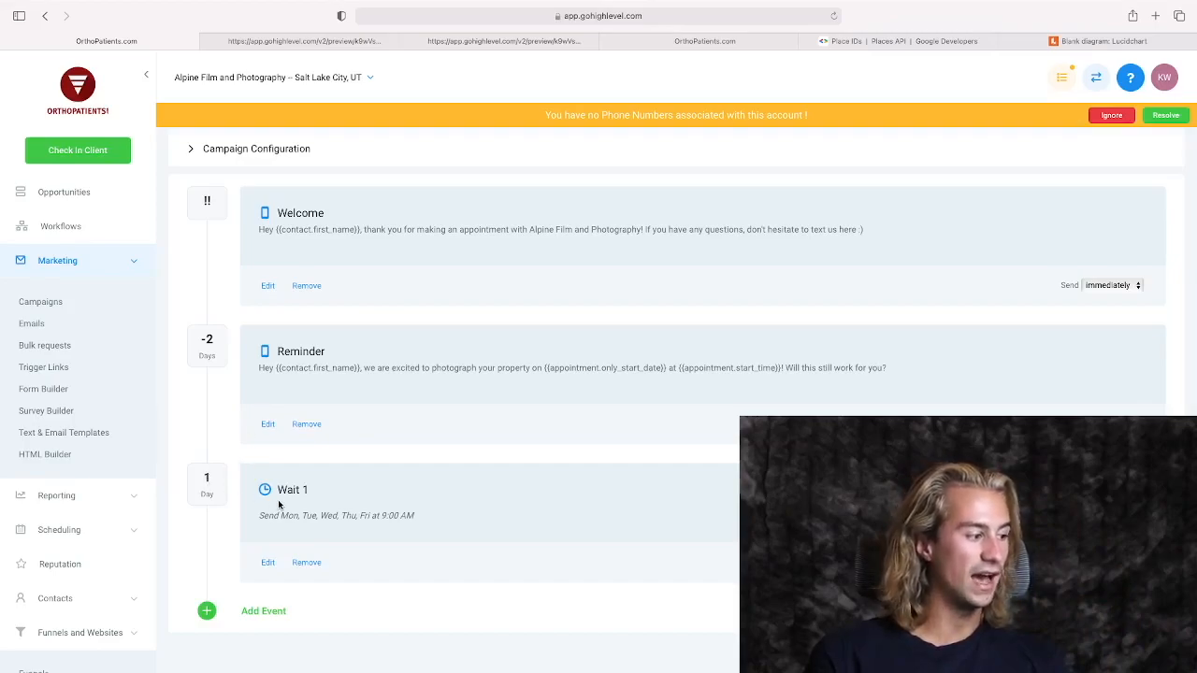
{"action": "scroll", "coordinate": [301, 505], "scroll_direction": "up", "scroll_amount": 2}
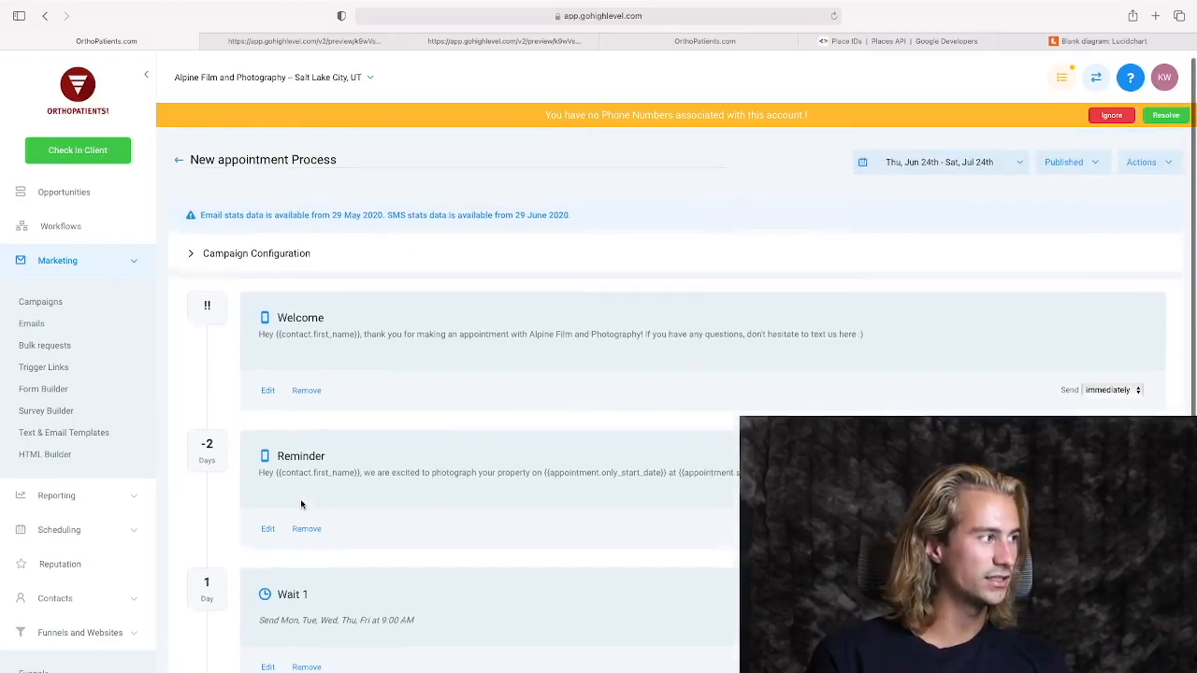
{"action": "left_click", "coordinate": [195, 266]}
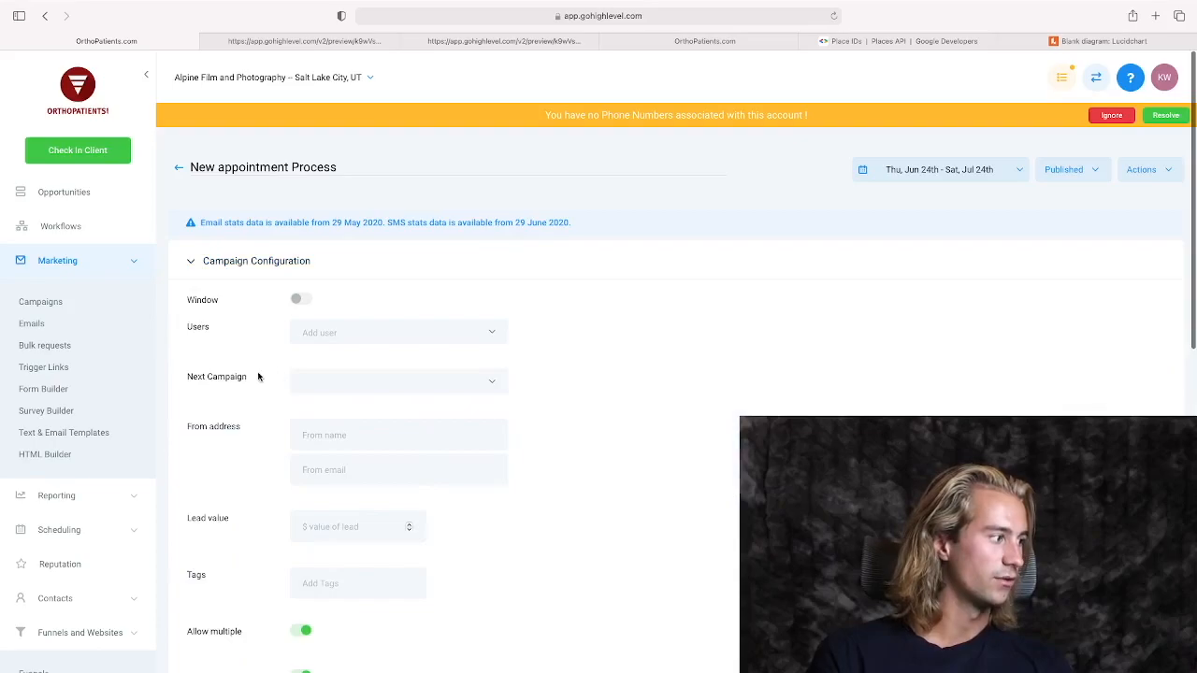
{"action": "left_click", "coordinate": [490, 383]}
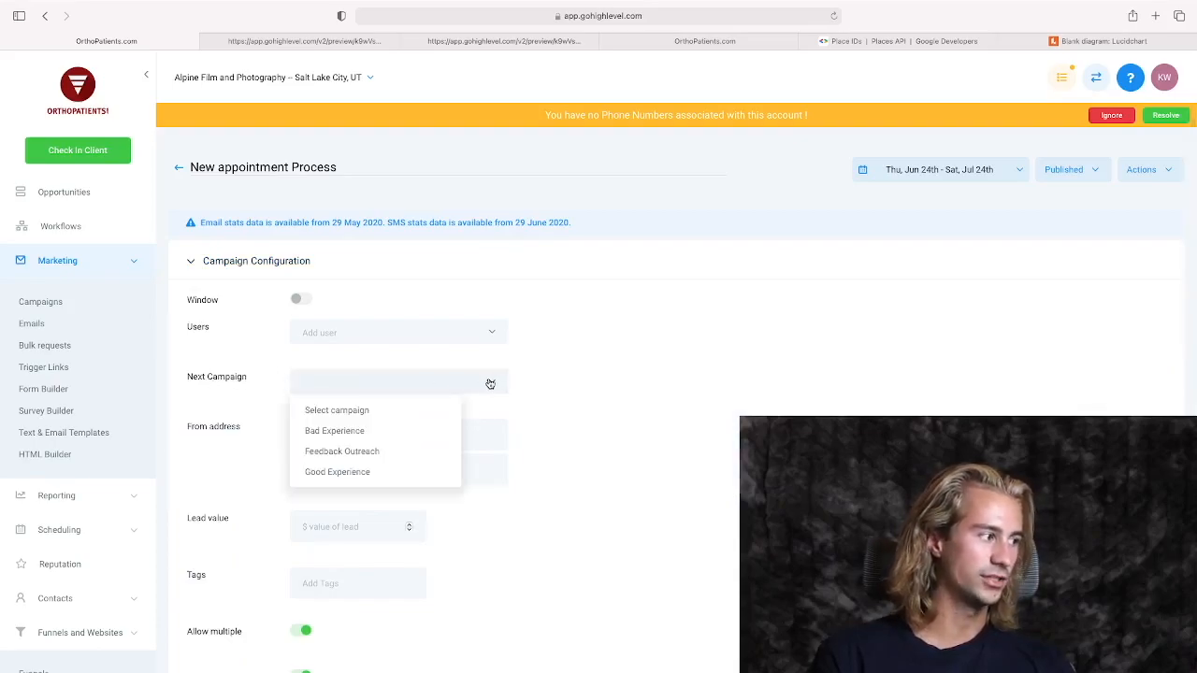
{"action": "left_click", "coordinate": [364, 452]}
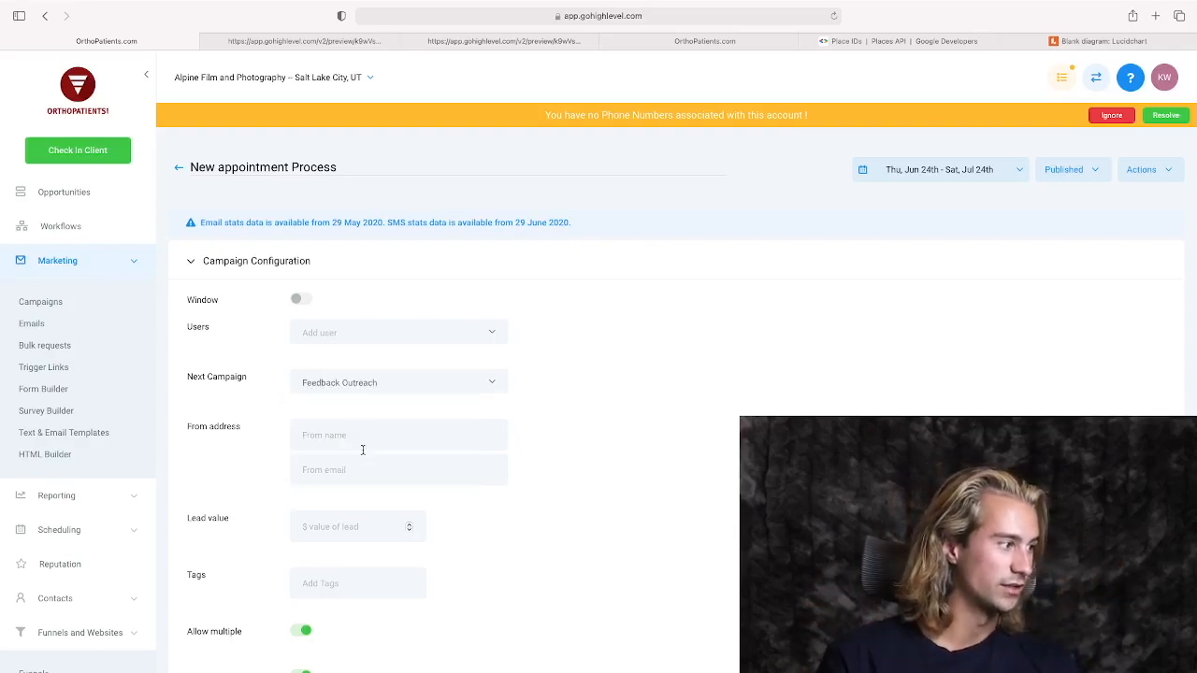
Save the New appointment Process campaign's configuration.
{"action": "scroll", "coordinate": [482, 482], "scroll_direction": "down", "scroll_amount": 2}
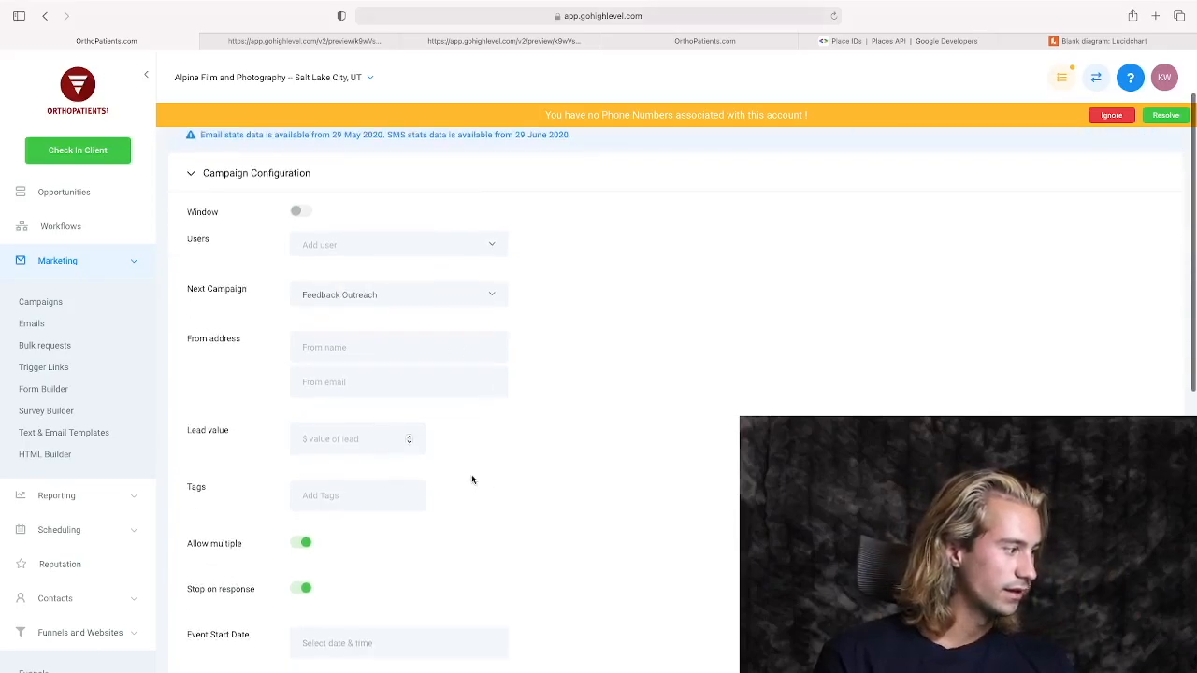
{"action": "scroll", "coordinate": [470, 481], "scroll_direction": "down", "scroll_amount": 3}
{"action": "left_click", "coordinate": [214, 600]}
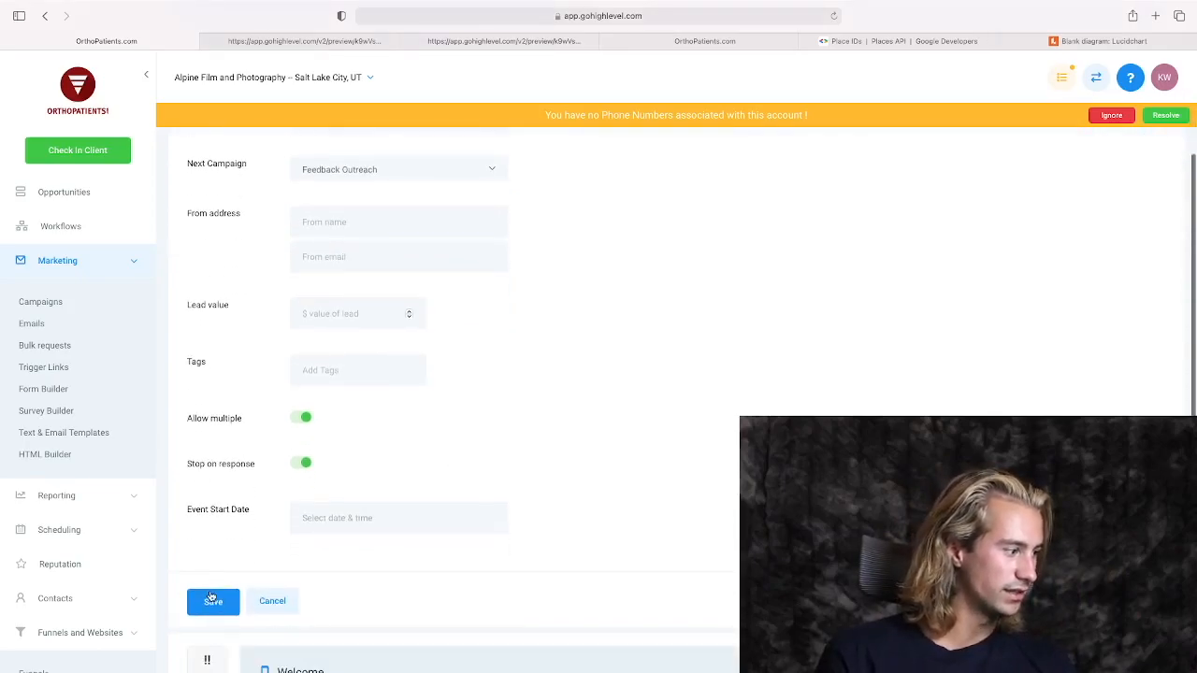
Check the New appointment Process campaign's publish status and review its sequence of events.
{"action": "scroll", "coordinate": [773, 391], "scroll_direction": "down", "scroll_amount": 1}
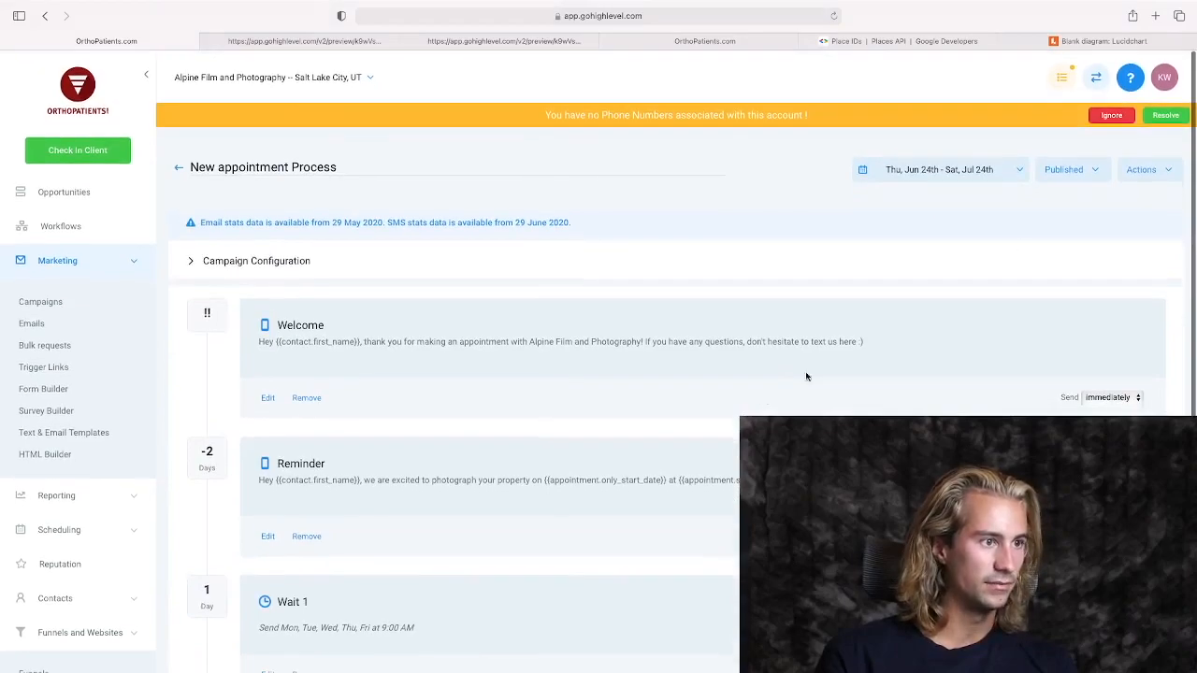
{"action": "left_click", "coordinate": [1089, 170]}
{"action": "left_click", "coordinate": [1087, 171]}
{"action": "scroll", "coordinate": [316, 494], "scroll_direction": "down", "scroll_amount": 3}
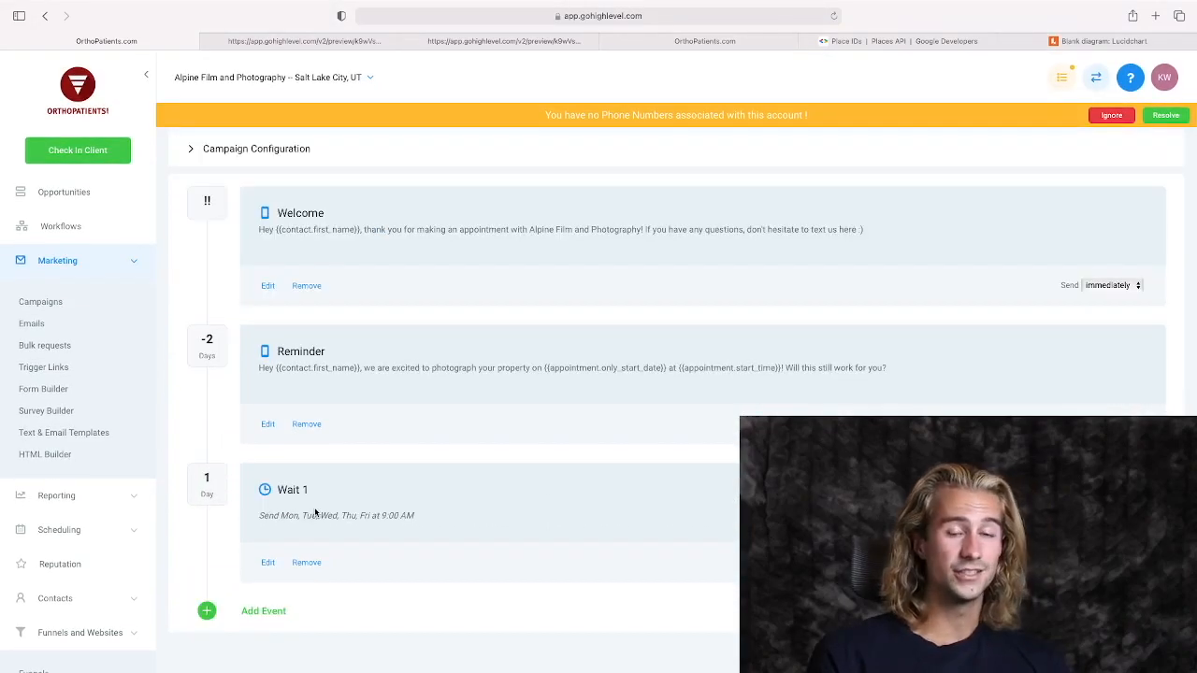
Switch to the Lucidchart flow diagram to review the feedback process, and examine the Good Experience landing page preview.
{"action": "left_click", "coordinate": [1139, 41]}
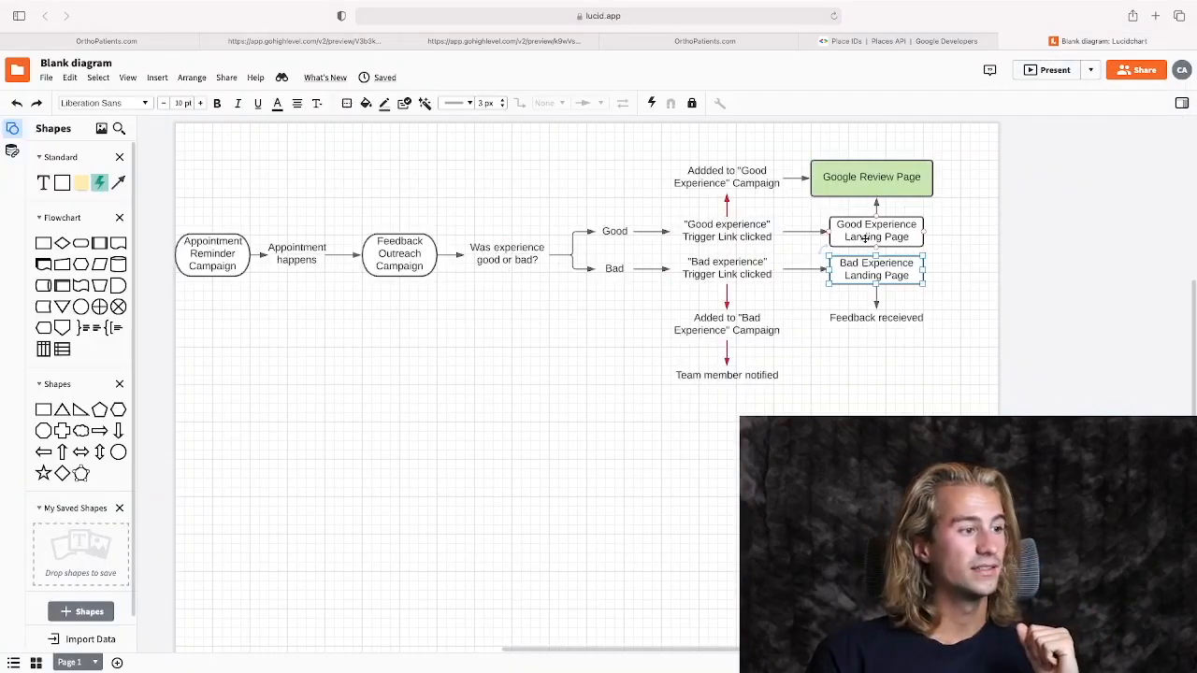
{"action": "left_click", "coordinate": [346, 44]}
{"action": "scroll", "coordinate": [639, 384], "scroll_direction": "down", "scroll_amount": 1}
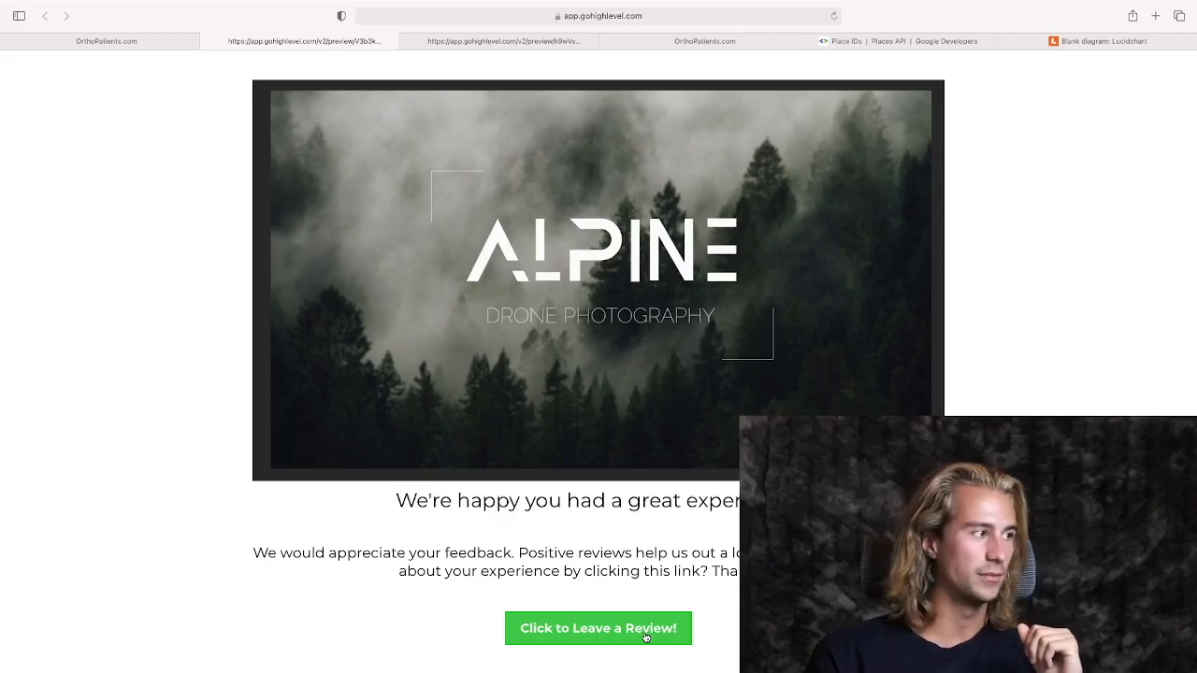
Examine the Bad Experience branch in the Lucidchart diagram together with the feedback form on the Bad Experience landing page preview.
{"action": "left_click", "coordinate": [1093, 43]}
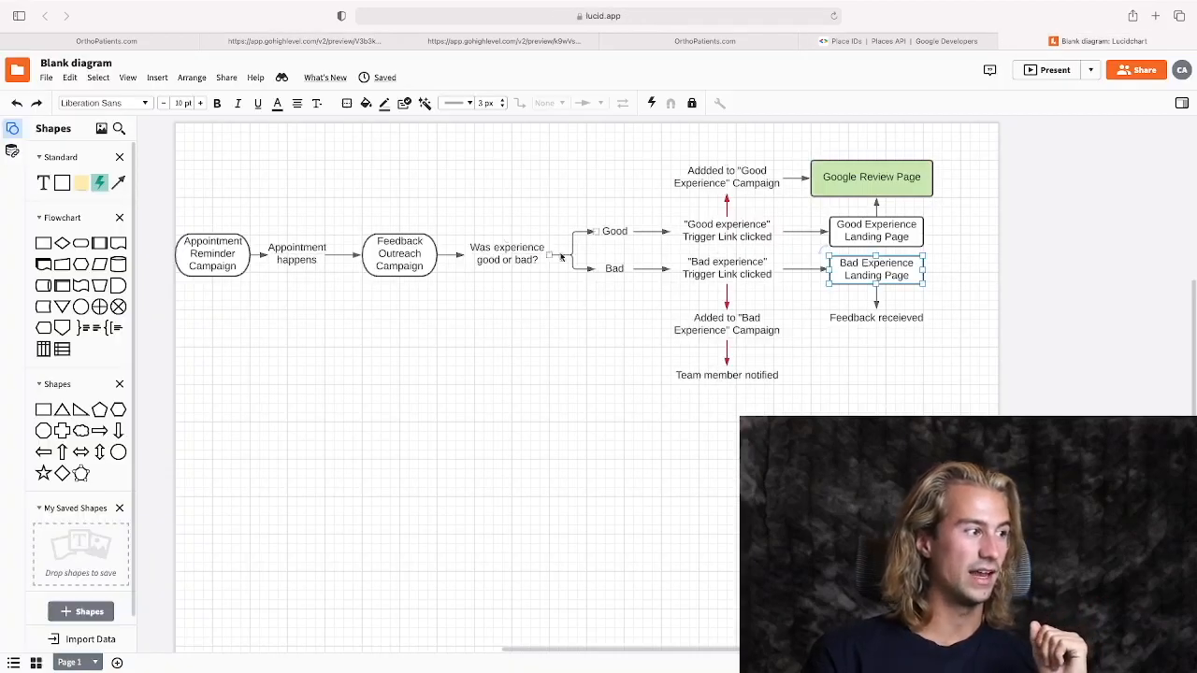
{"action": "left_click", "coordinate": [532, 44]}
{"action": "scroll", "coordinate": [709, 509], "scroll_direction": "down", "scroll_amount": 5}
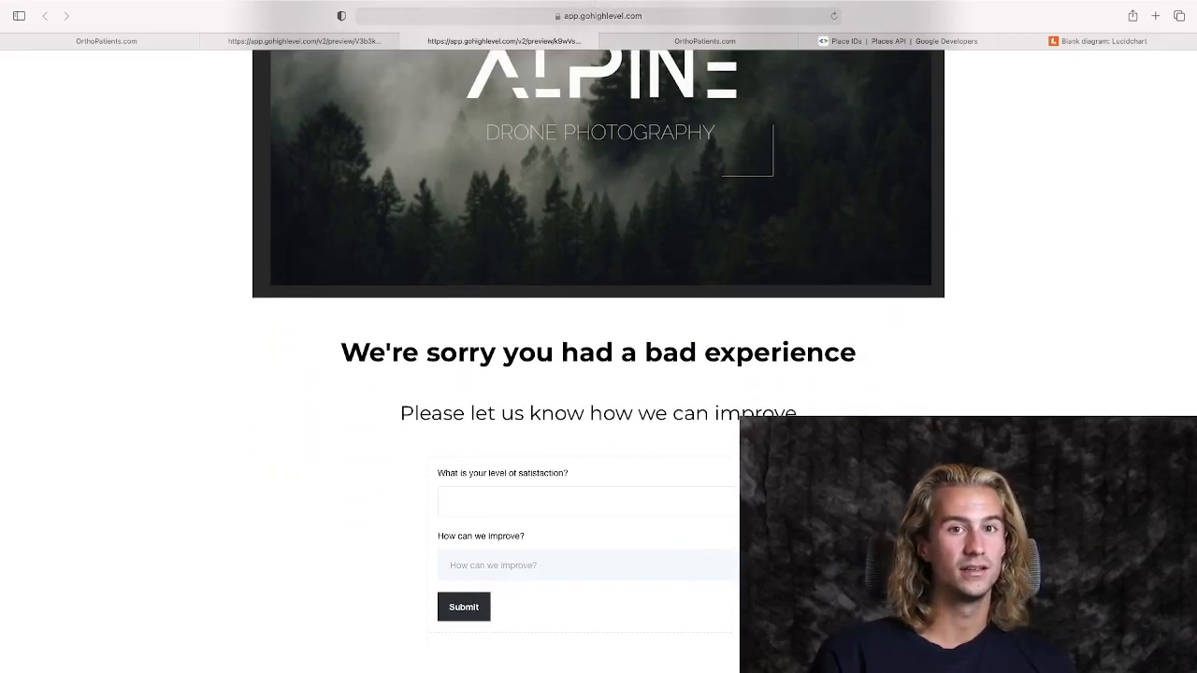
{"action": "left_click", "coordinate": [730, 505]}
{"action": "left_click", "coordinate": [678, 456]}
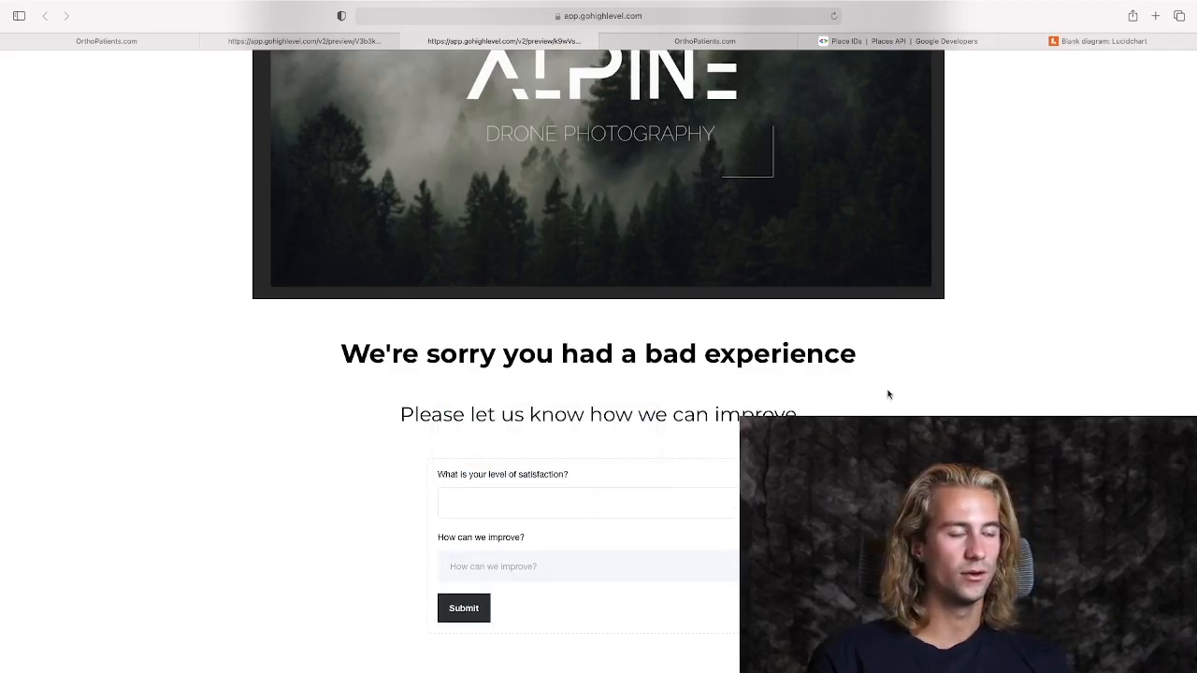
{"action": "left_click", "coordinate": [1098, 41]}
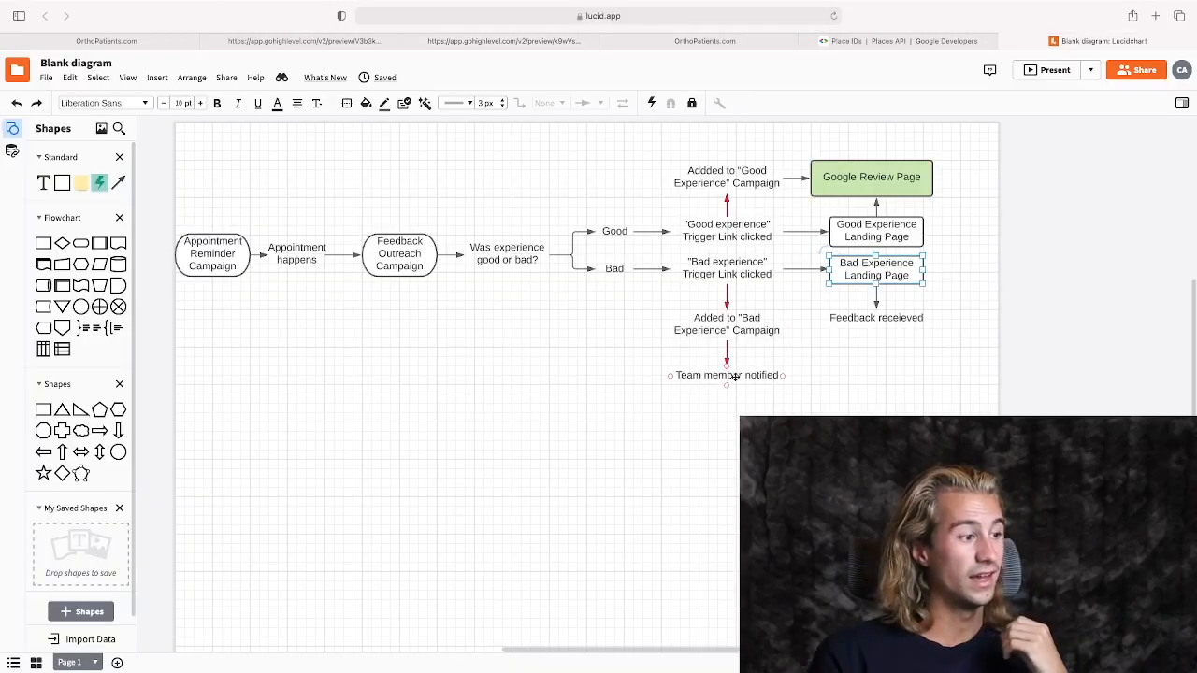